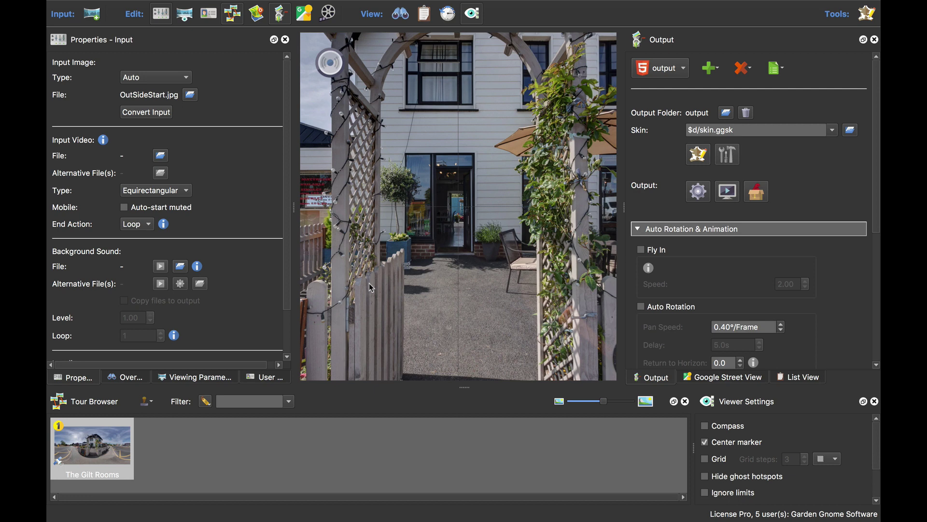
Open the animation editor, enlarge its timeline area and preview Clip01.
{"action": "left_click", "coordinate": [329, 15]}
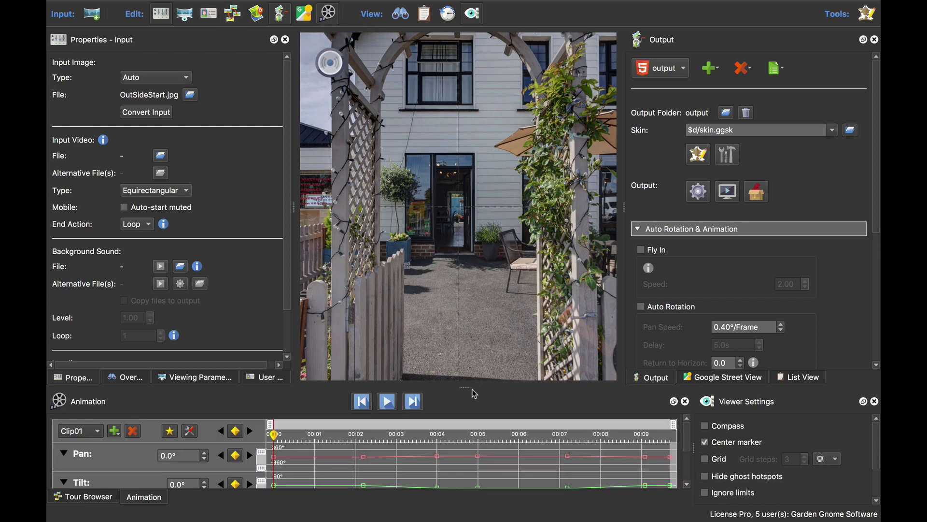
{"action": "left_click_drag", "start_coordinate": [463, 387], "coordinate": [462, 265]}
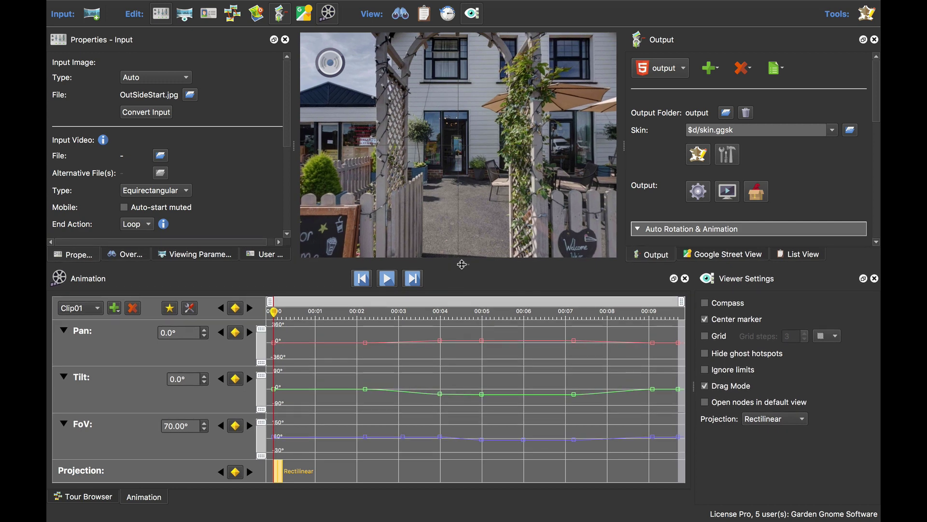
{"action": "left_click", "coordinate": [388, 280]}
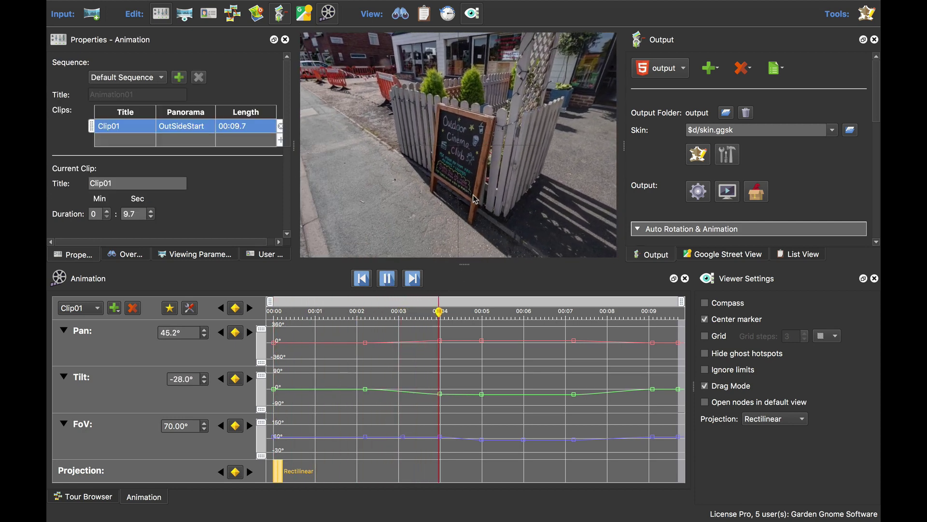
{"action": "left_click", "coordinate": [387, 280]}
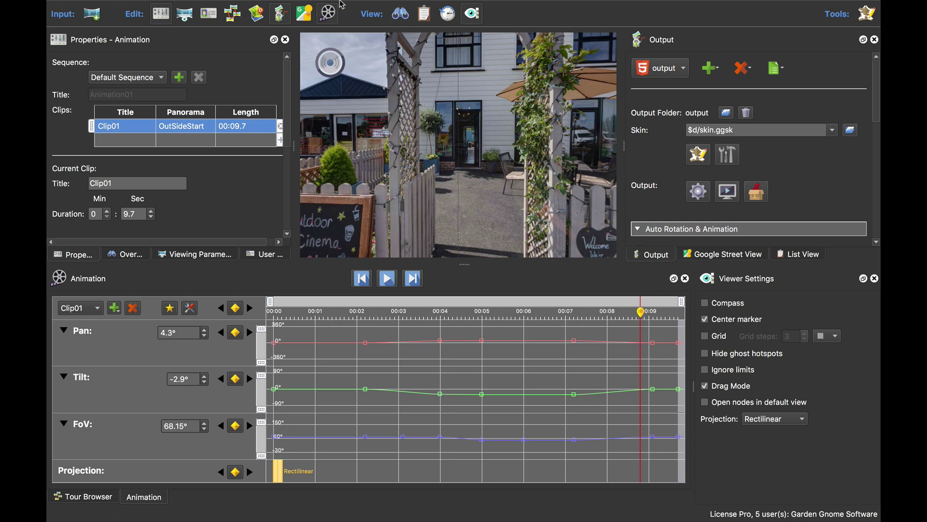
Try a 16:9 frame overlay on the panorama viewer and set the frame overlay back to None.
{"action": "mouse_move", "coordinate": [342, 4]}
{"action": "left_click", "coordinate": [295, 7]}
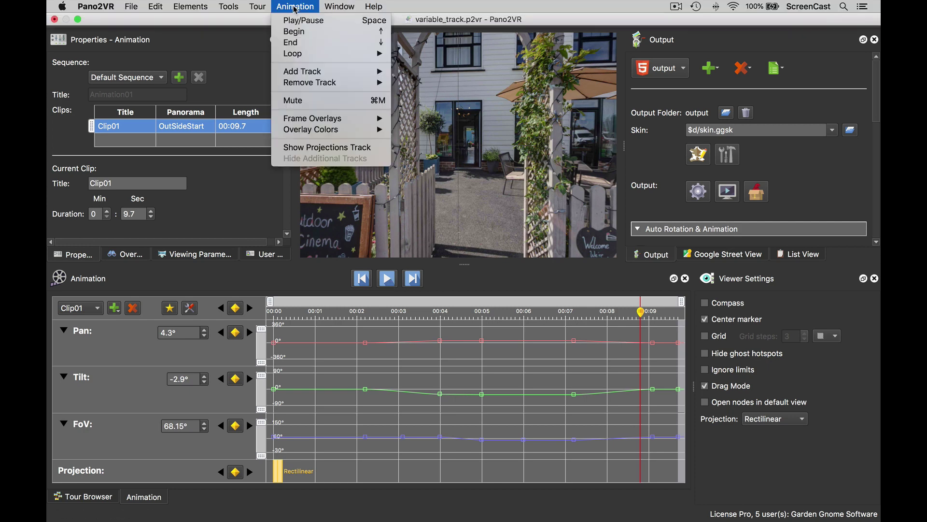
{"action": "mouse_move", "coordinate": [330, 120]}
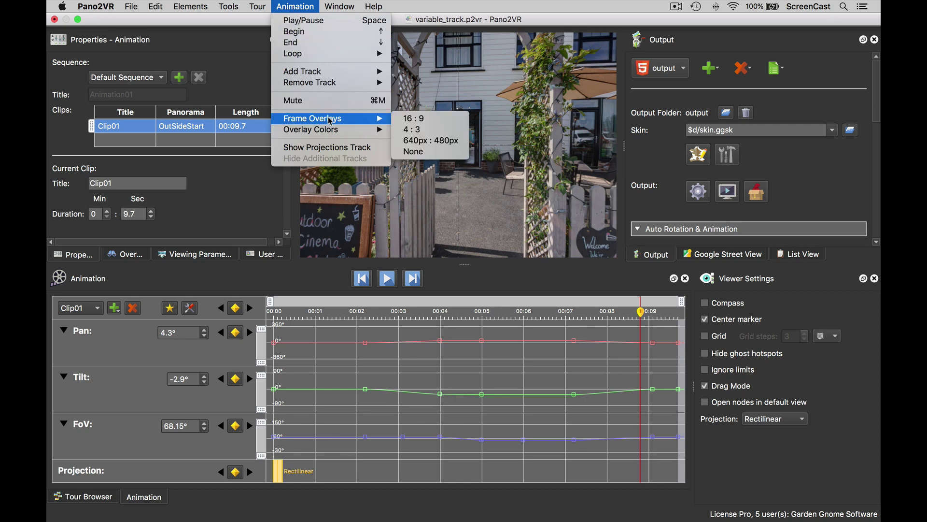
{"action": "left_click", "coordinate": [420, 123]}
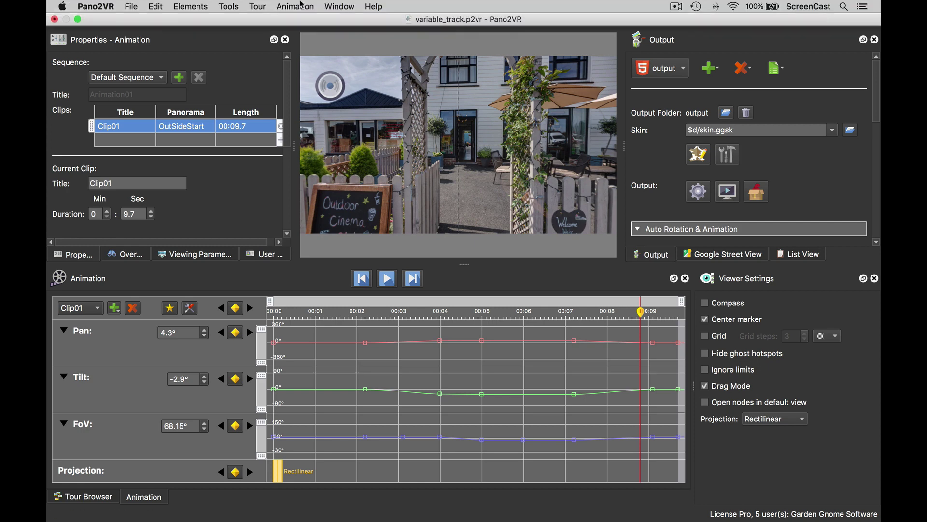
{"action": "left_click", "coordinate": [296, 6]}
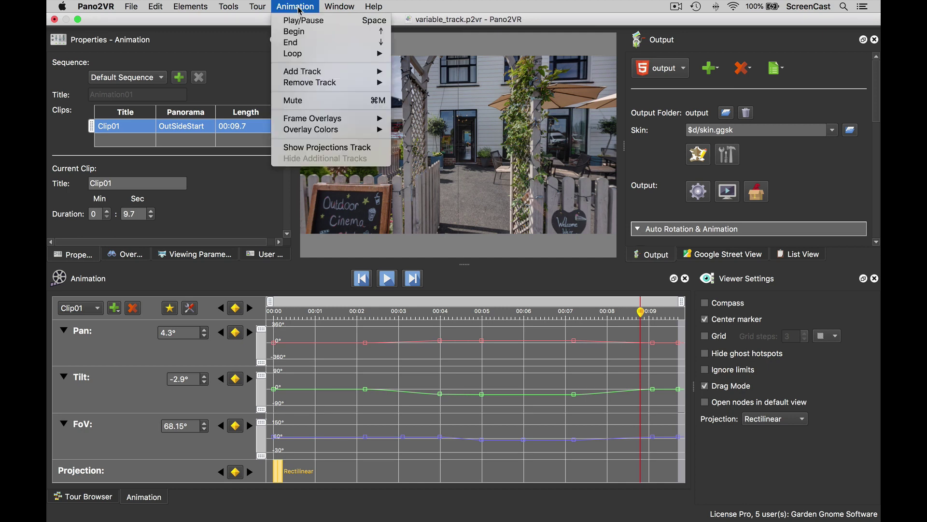
{"action": "mouse_move", "coordinate": [338, 119]}
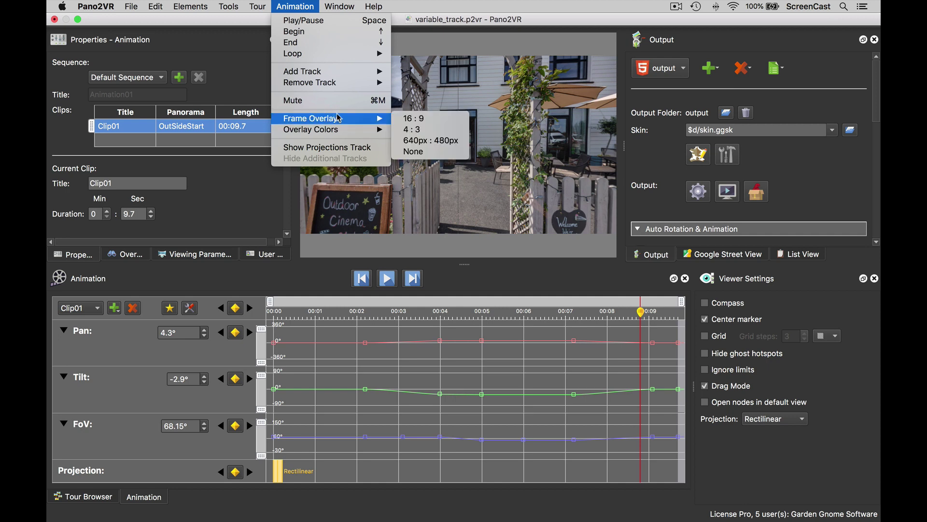
{"action": "left_click", "coordinate": [411, 152]}
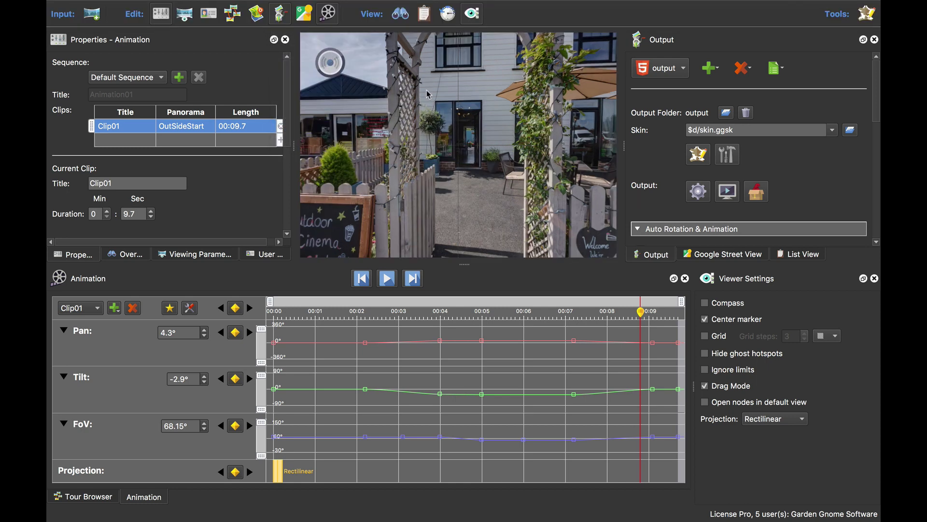
Inspect the properties of the skin's play and stop text buttons, including the stop button's actions, and close the Skin Editor.
{"action": "left_click", "coordinate": [698, 154]}
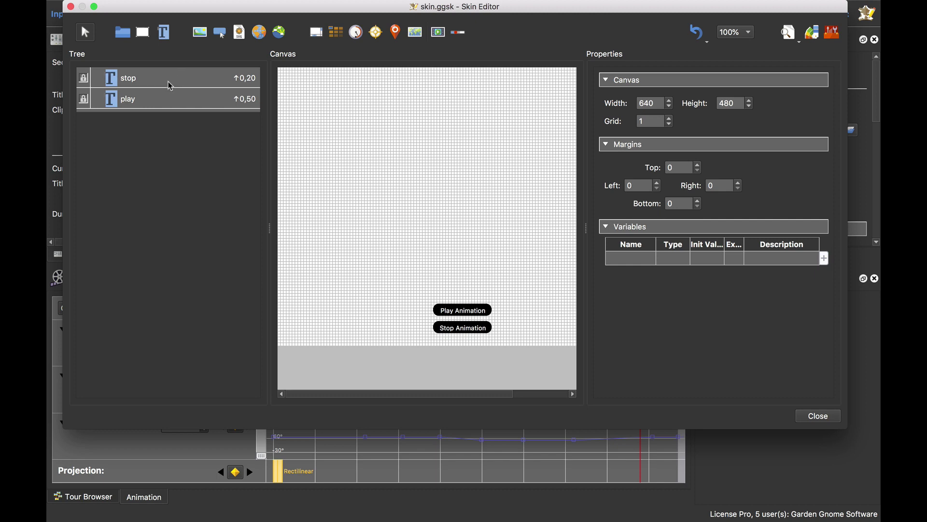
{"action": "left_click", "coordinate": [169, 99]}
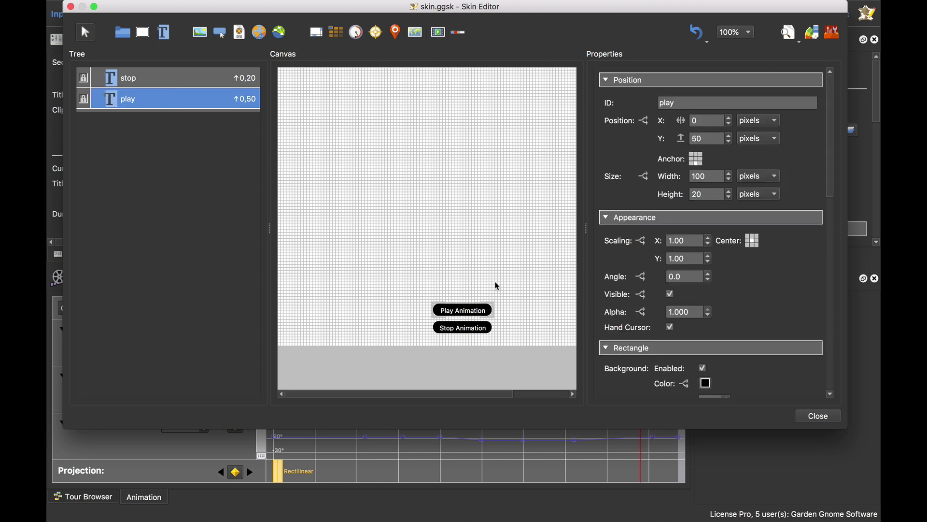
{"action": "scroll", "coordinate": [763, 293], "scroll_direction": "down", "scroll_amount": 5}
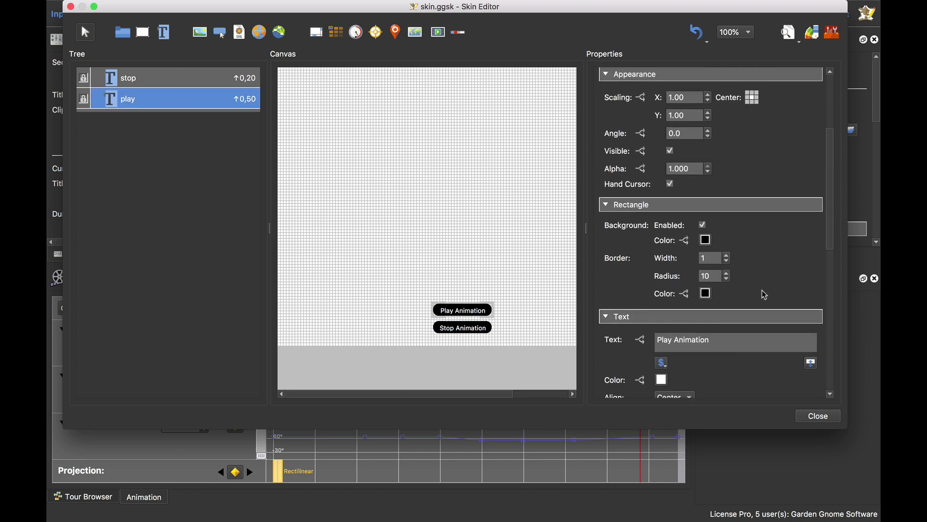
{"action": "scroll", "coordinate": [764, 295], "scroll_direction": "down", "scroll_amount": 2}
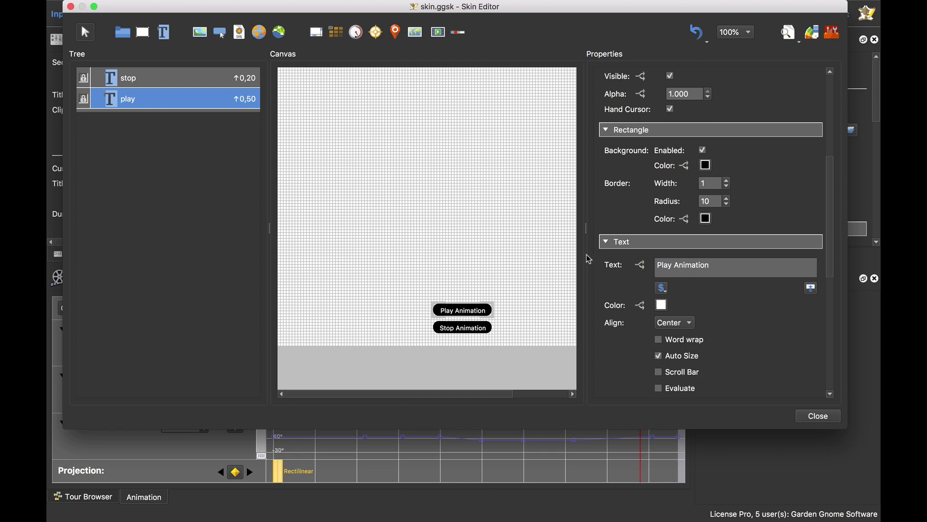
{"action": "left_click", "coordinate": [179, 86]}
{"action": "scroll", "coordinate": [814, 318], "scroll_direction": "down", "scroll_amount": 10}
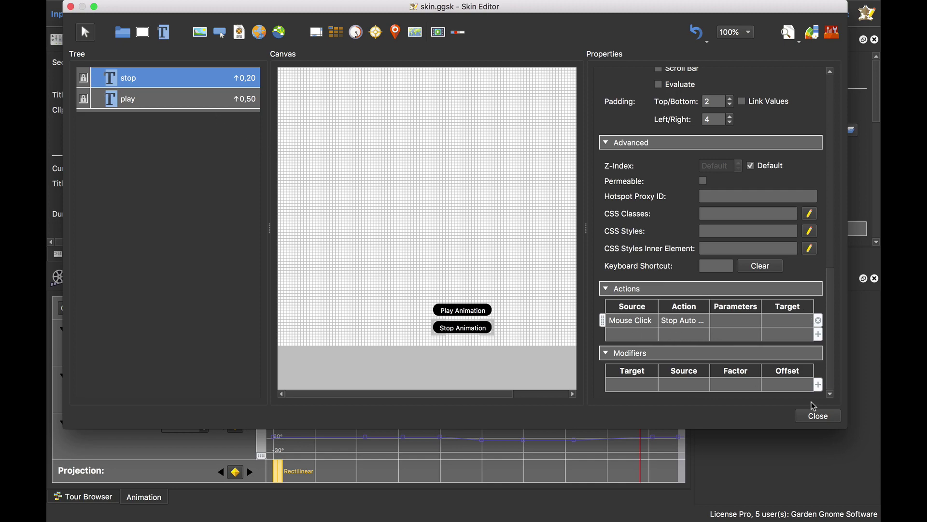
{"action": "left_click", "coordinate": [817, 415]}
Generate the HTML5 output, overwriting pano.xml, play the animation in the Firefox preview and return to Pano2VR.
{"action": "left_click", "coordinate": [699, 190]}
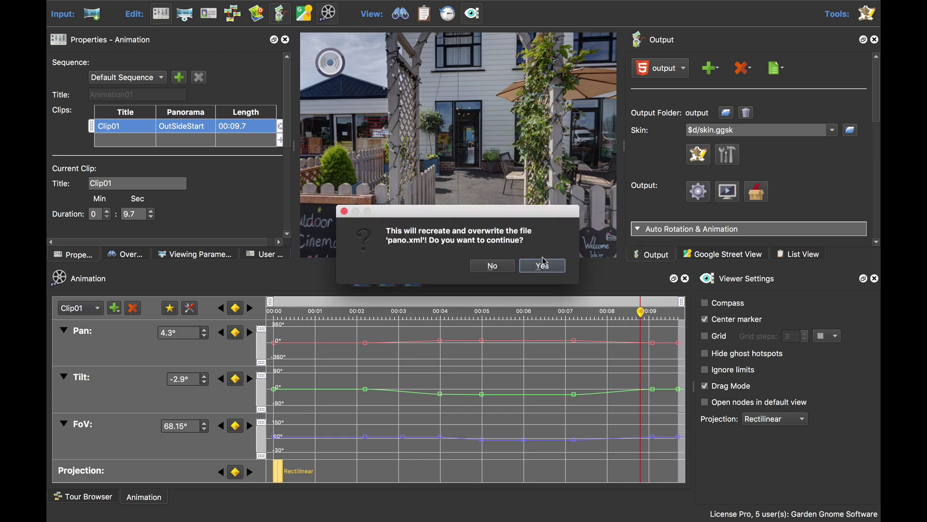
{"action": "left_click", "coordinate": [545, 266]}
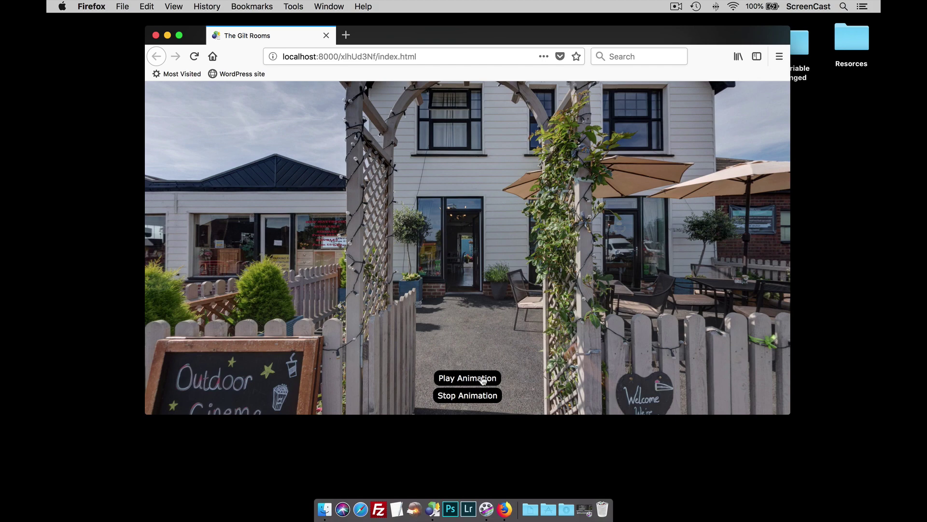
{"action": "left_click", "coordinate": [483, 379]}
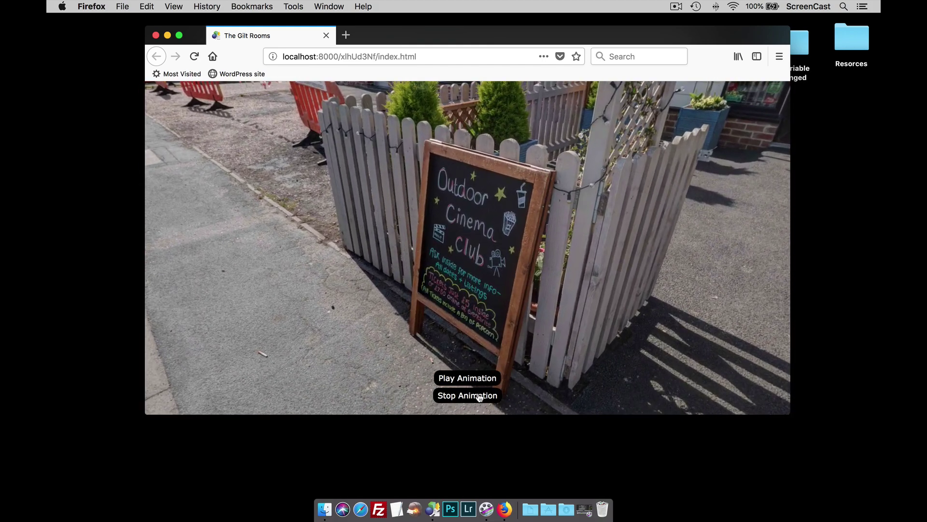
{"action": "left_click", "coordinate": [432, 509]}
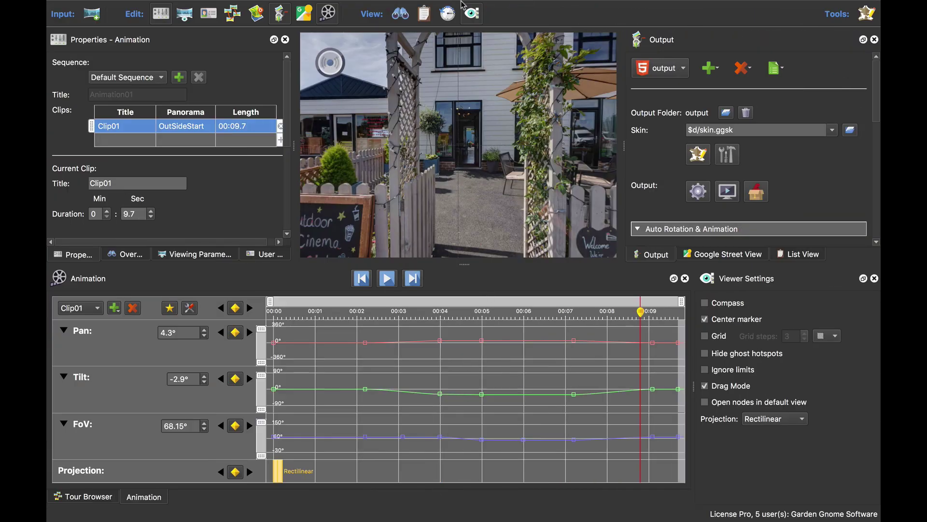
Add a new animation track with description "Title", variable name "set_text" and type Text.
{"action": "mouse_move", "coordinate": [363, 2]}
{"action": "left_click", "coordinate": [300, 7]}
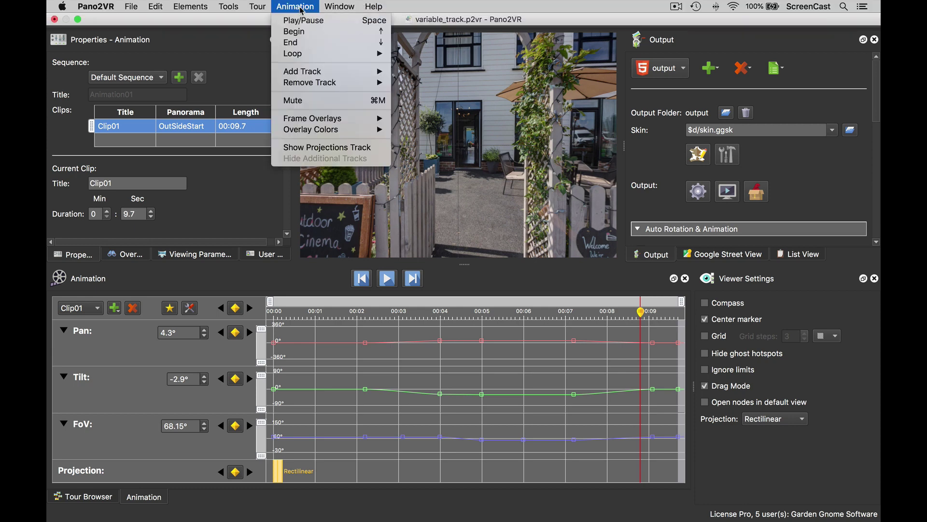
{"action": "mouse_move", "coordinate": [361, 74]}
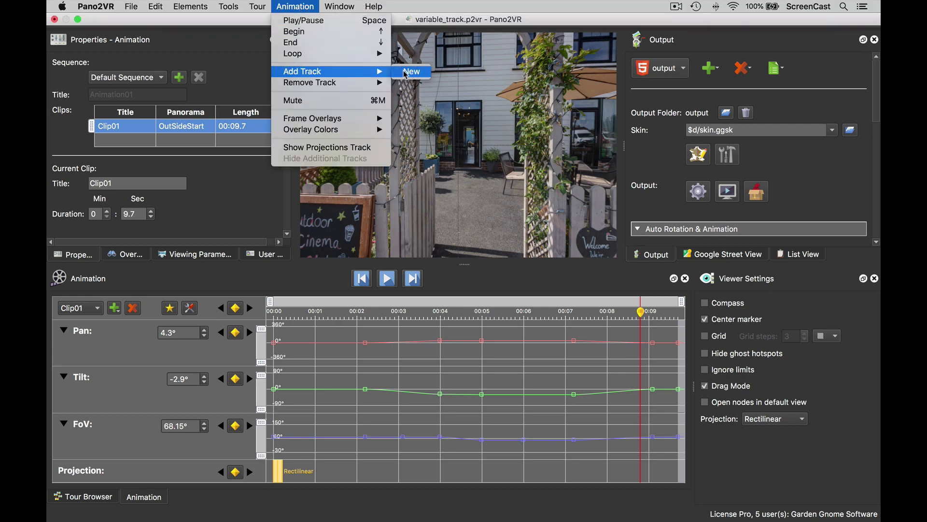
{"action": "left_click", "coordinate": [133, 396]}
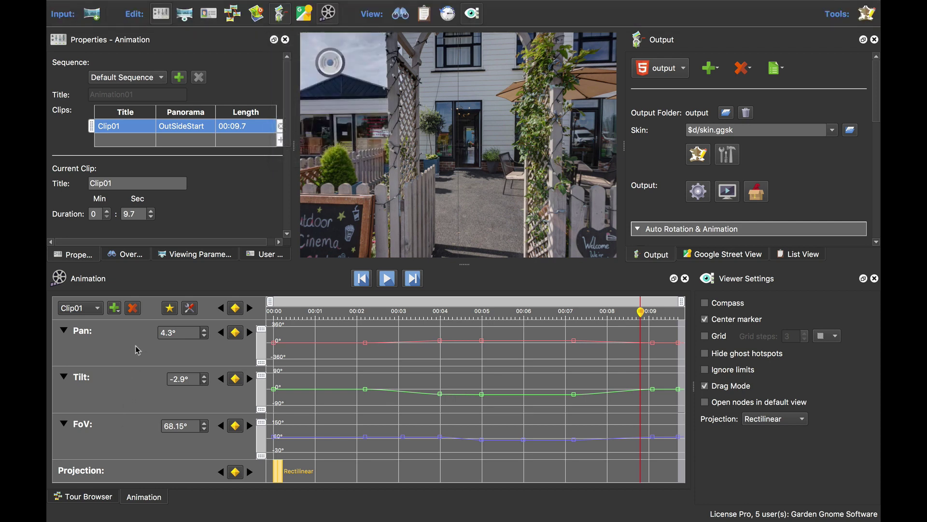
{"action": "right_click", "coordinate": [134, 393]}
{"action": "mouse_move", "coordinate": [135, 395]}
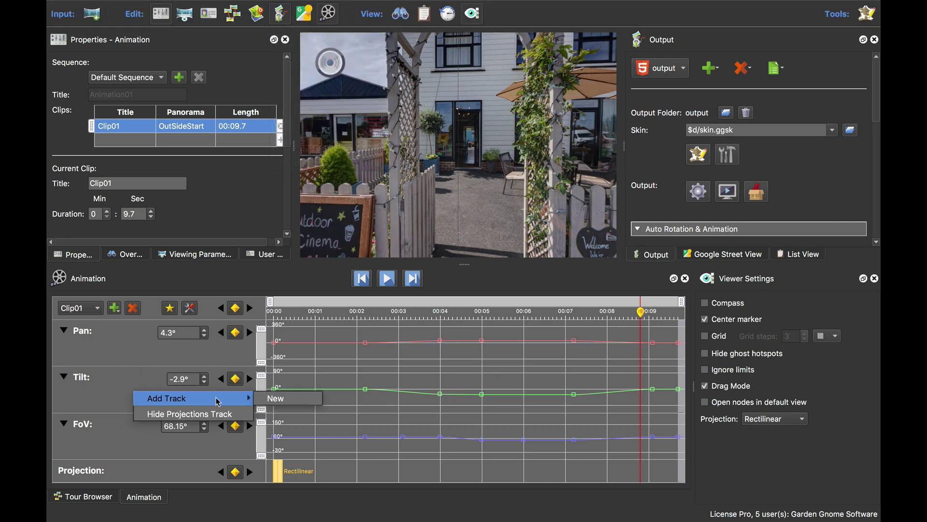
{"action": "left_click", "coordinate": [276, 399]}
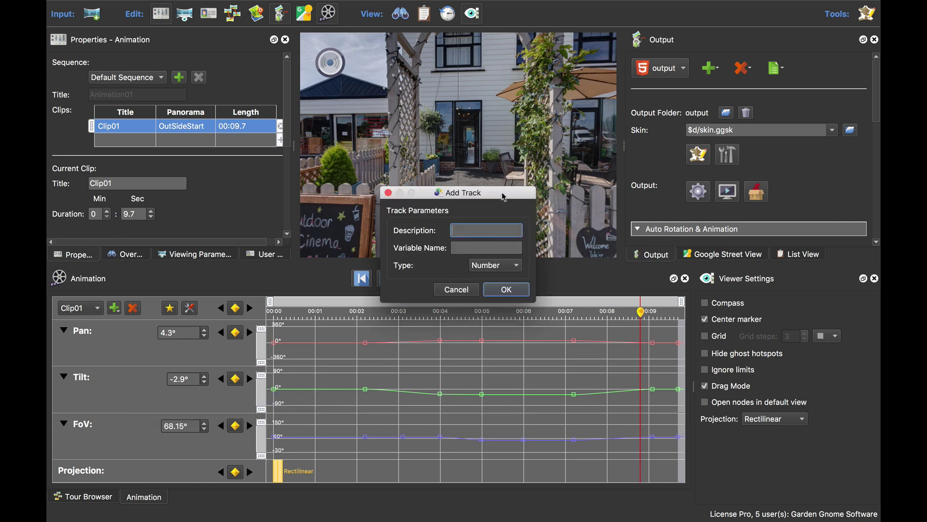
{"action": "left_click_drag", "start_coordinate": [503, 196], "coordinate": [501, 238]}
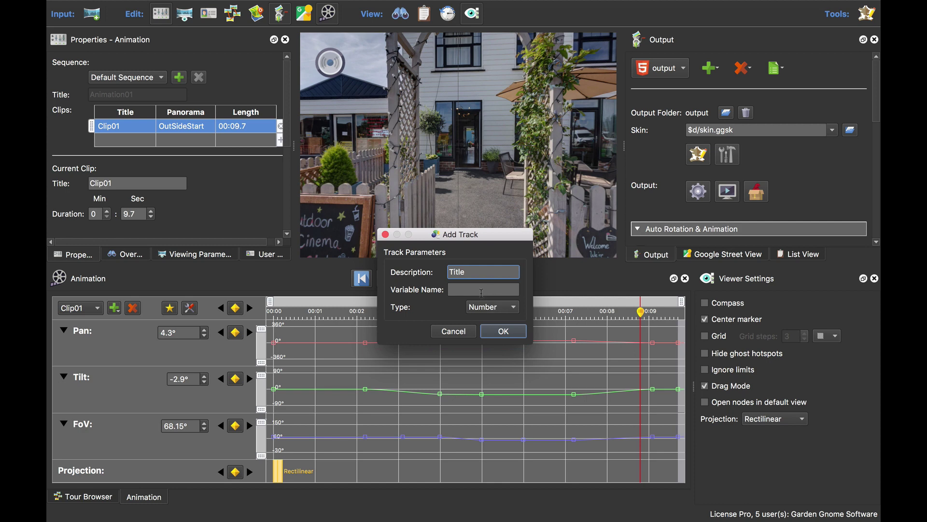
{"action": "left_click", "coordinate": [478, 291]}
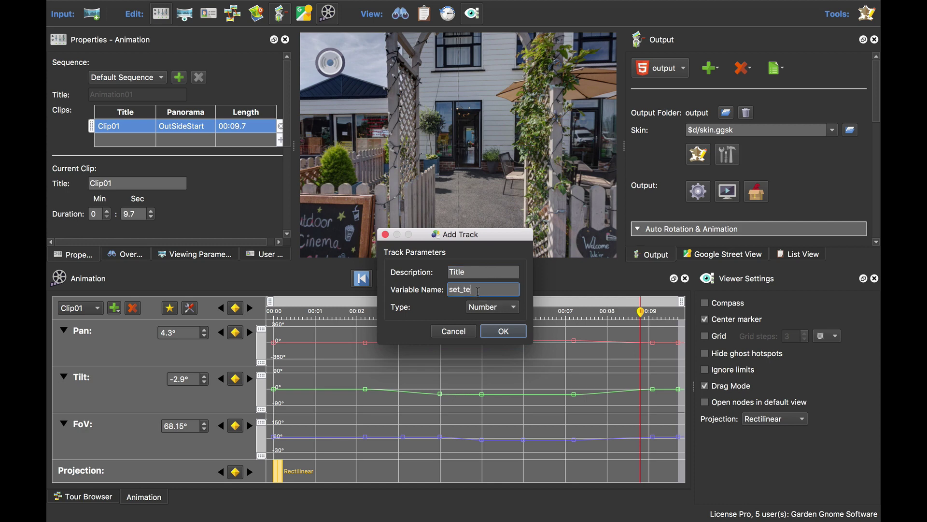
{"action": "left_click", "coordinate": [498, 307]}
{"action": "left_click", "coordinate": [498, 321]}
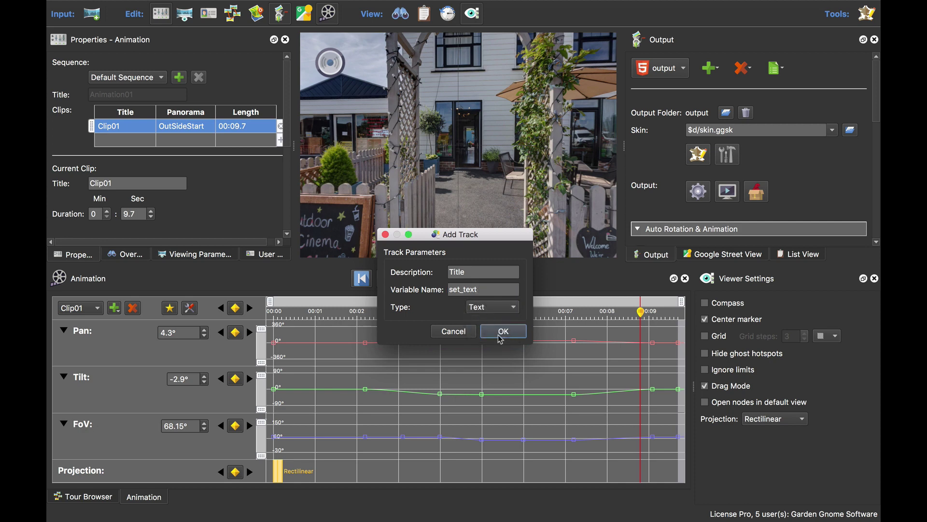
{"action": "left_click", "coordinate": [503, 332]}
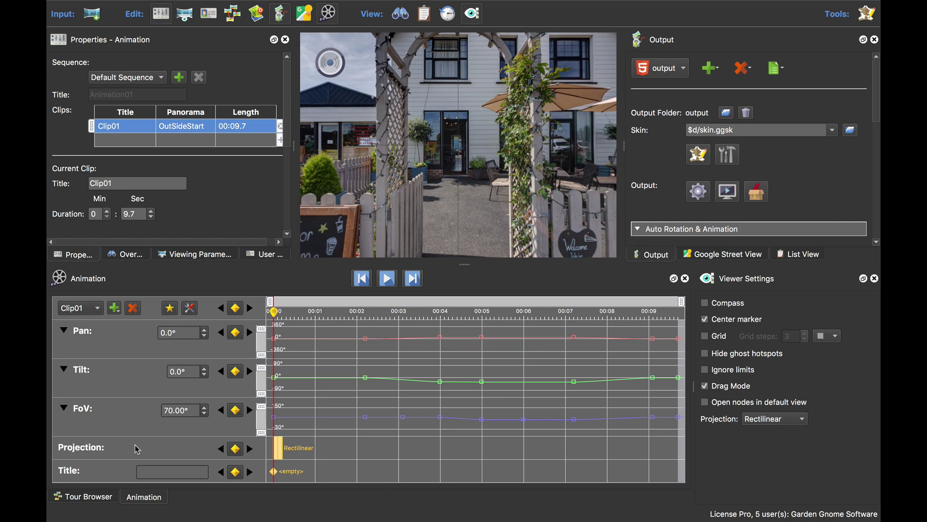
Hide the projections track and add a keyframe with the value "Welcome" to the Title track at 00:01.
{"action": "right_click", "coordinate": [128, 414]}
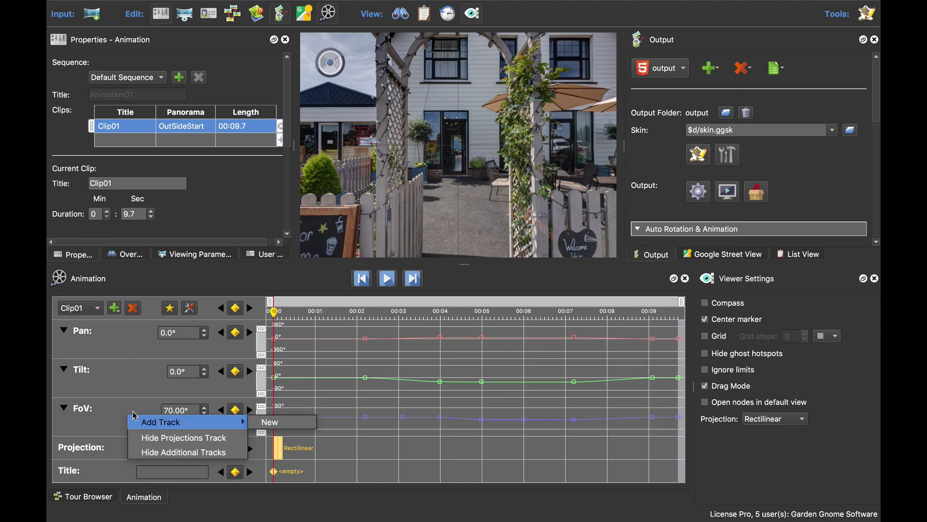
{"action": "left_click", "coordinate": [213, 441]}
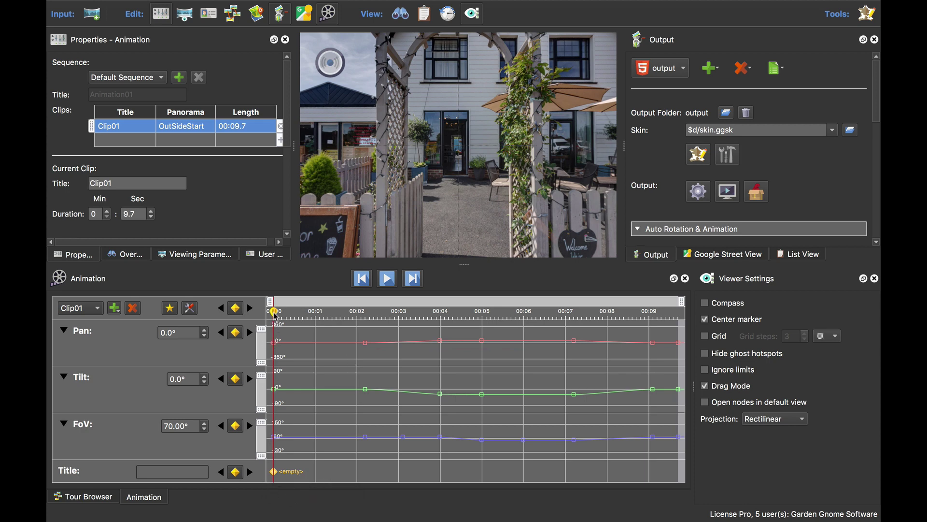
{"action": "left_click_drag", "start_coordinate": [276, 317], "coordinate": [317, 320]}
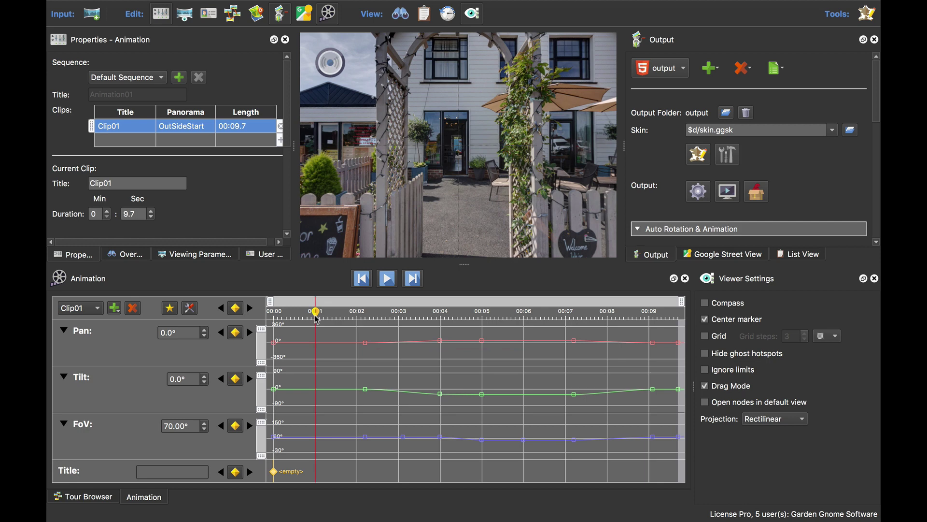
{"action": "double_click", "coordinate": [317, 475]}
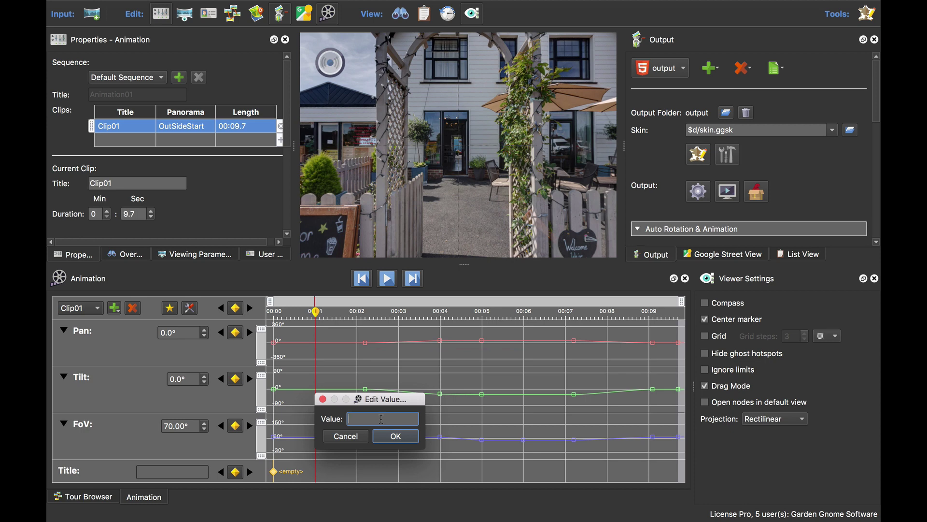
{"action": "type", "text": "Welcome"}
{"action": "left_click", "coordinate": [395, 436]}
Add an empty keyframe to the Title track at the second pan keyframe, just after 00:02.
{"action": "left_click_drag", "start_coordinate": [316, 312], "coordinate": [365, 319]}
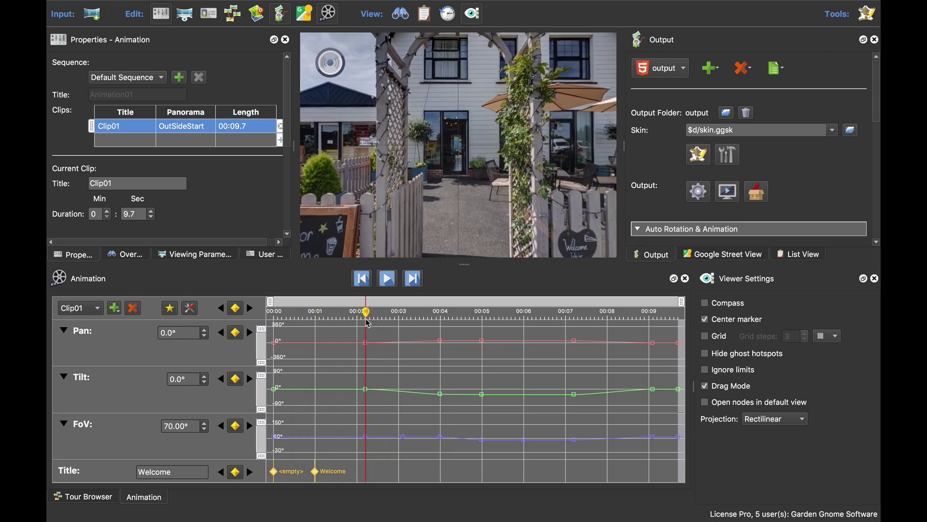
{"action": "double_click", "coordinate": [369, 472]}
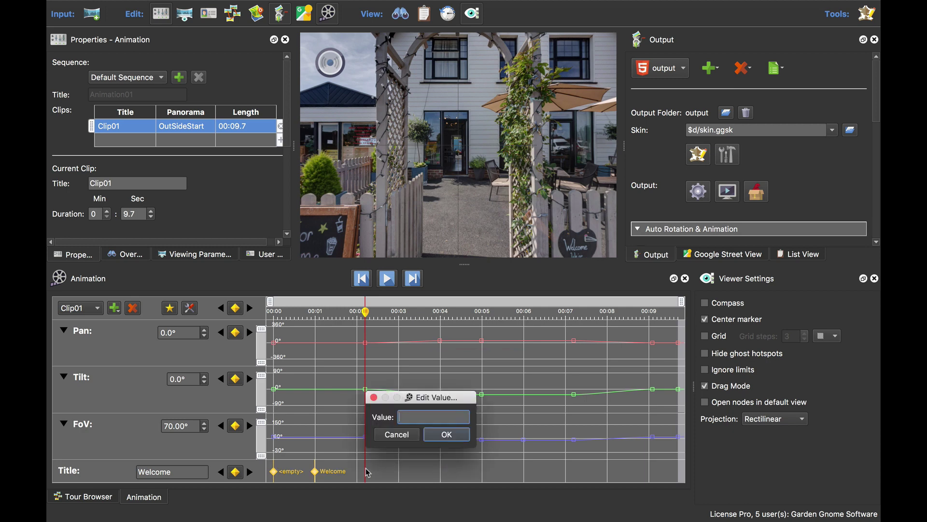
{"action": "left_click", "coordinate": [448, 435]}
Add a keyframe with the value "Cinema Club" to the Title track at 00:05.
{"action": "left_click_drag", "start_coordinate": [369, 313], "coordinate": [551, 322]}
{"action": "left_click_drag", "start_coordinate": [491, 324], "coordinate": [482, 324]}
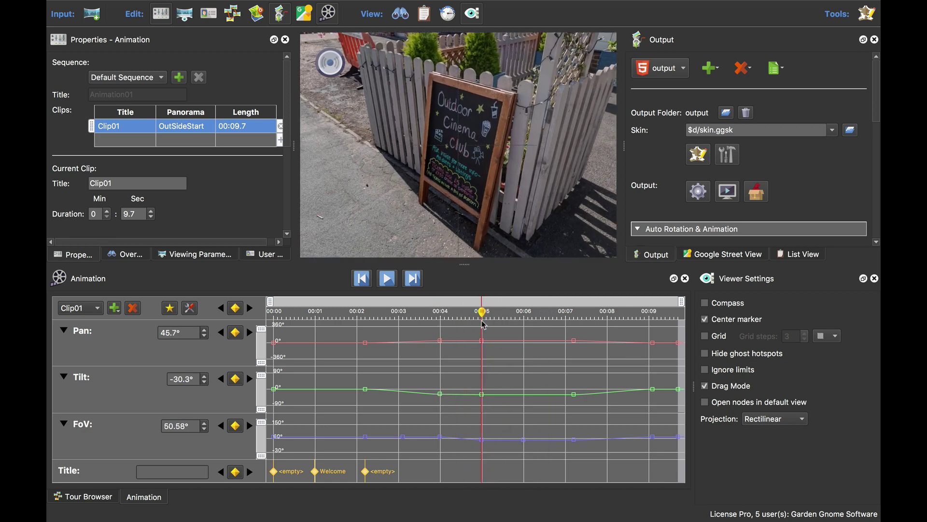
{"action": "double_click", "coordinate": [484, 476]}
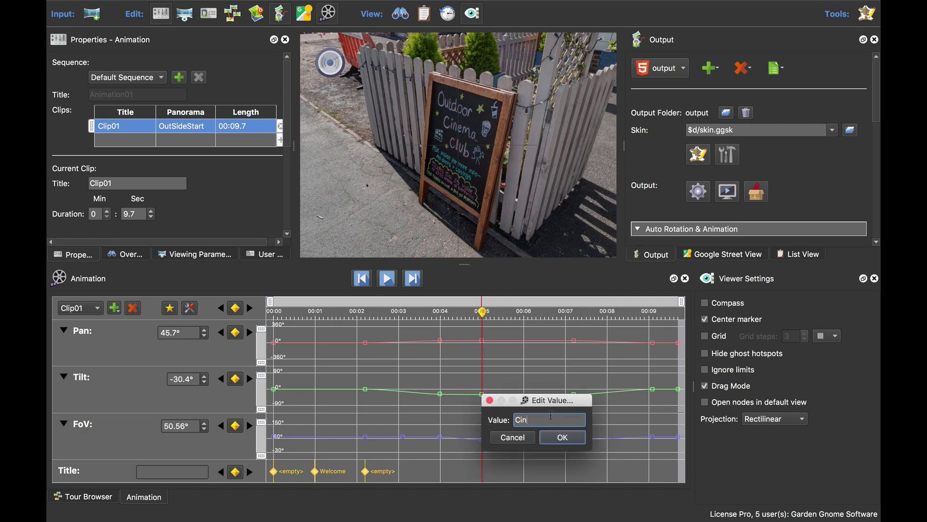
{"action": "type", "text": "Cinema Club"}
{"action": "left_click", "coordinate": [562, 438]}
Add an empty keyframe to the Title track at the pan keyframe just after 00:07.
{"action": "left_click_drag", "start_coordinate": [486, 317], "coordinate": [575, 328]}
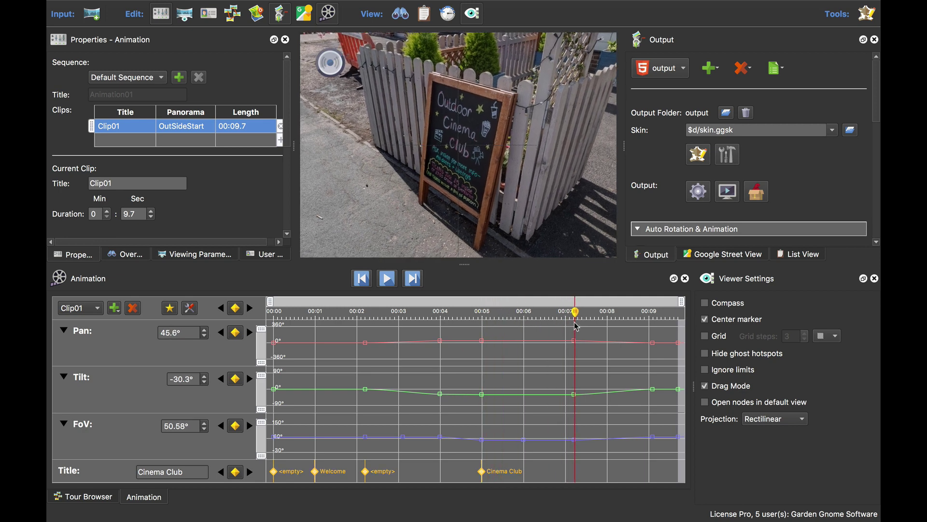
{"action": "double_click", "coordinate": [576, 472]}
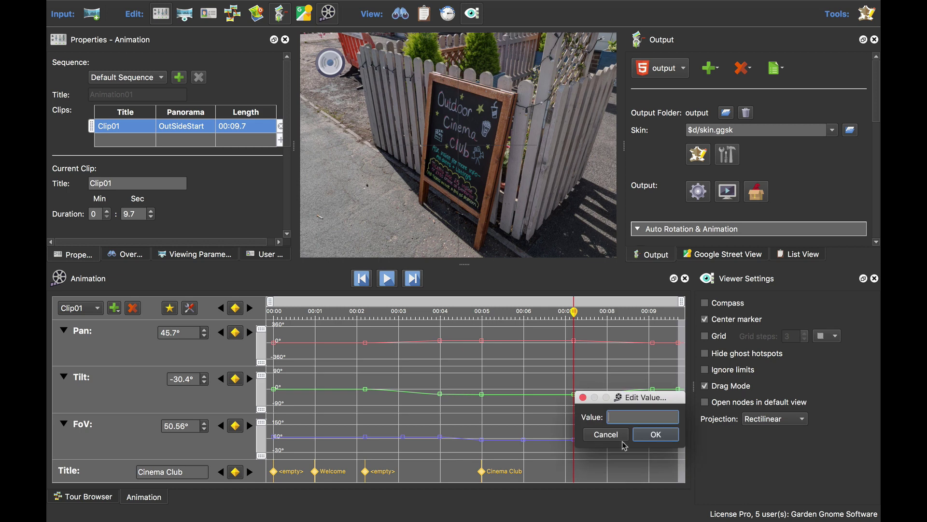
{"action": "left_click", "coordinate": [655, 435]}
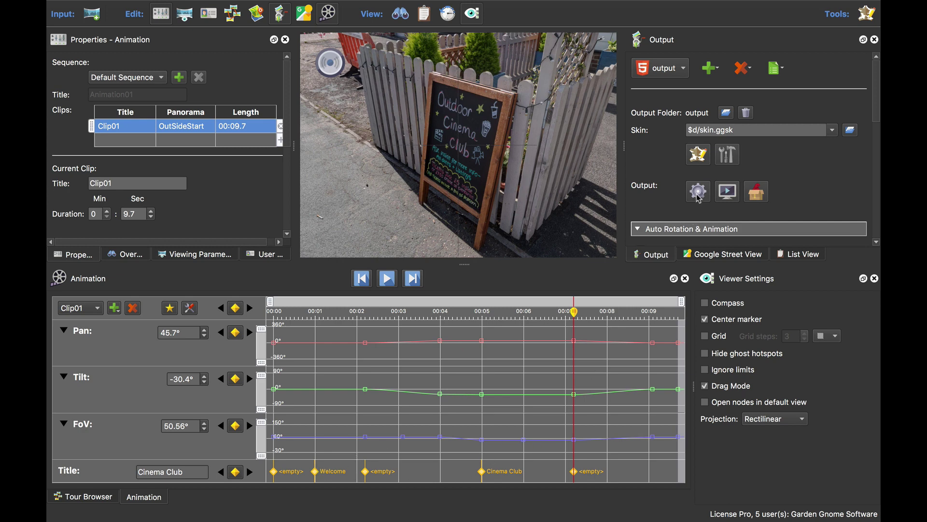
Open skin.ggsk in the Skin Editor and add the set_text animation variable to the skin's variables.
{"action": "left_click", "coordinate": [703, 161]}
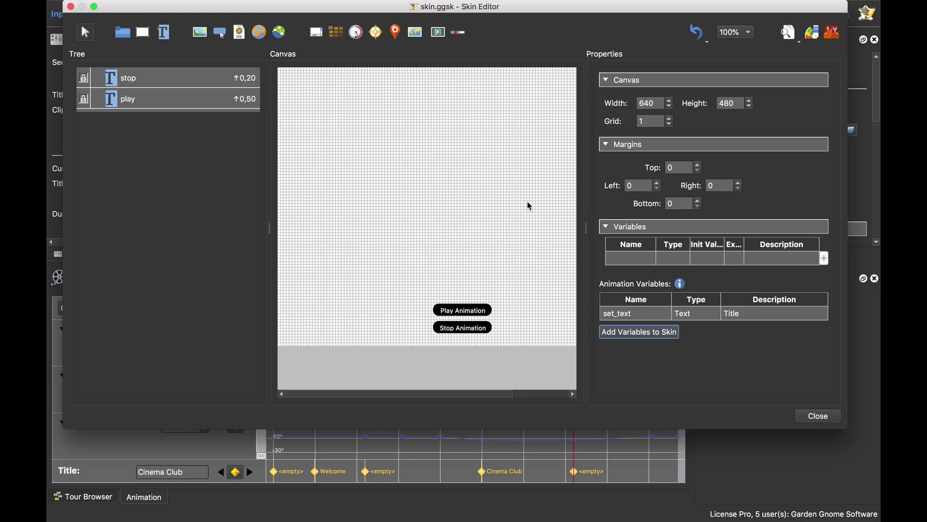
{"action": "mouse_move", "coordinate": [680, 287]}
{"action": "left_click", "coordinate": [635, 315]}
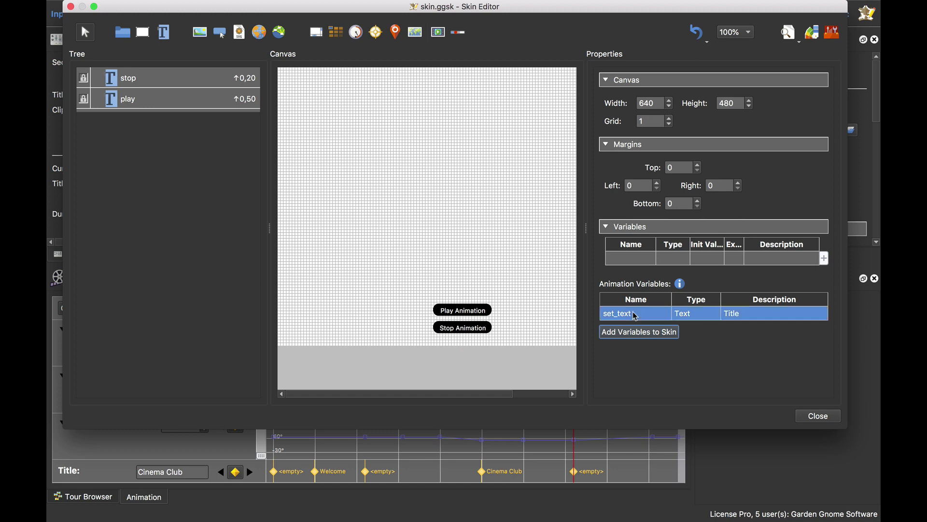
{"action": "left_click", "coordinate": [647, 333]}
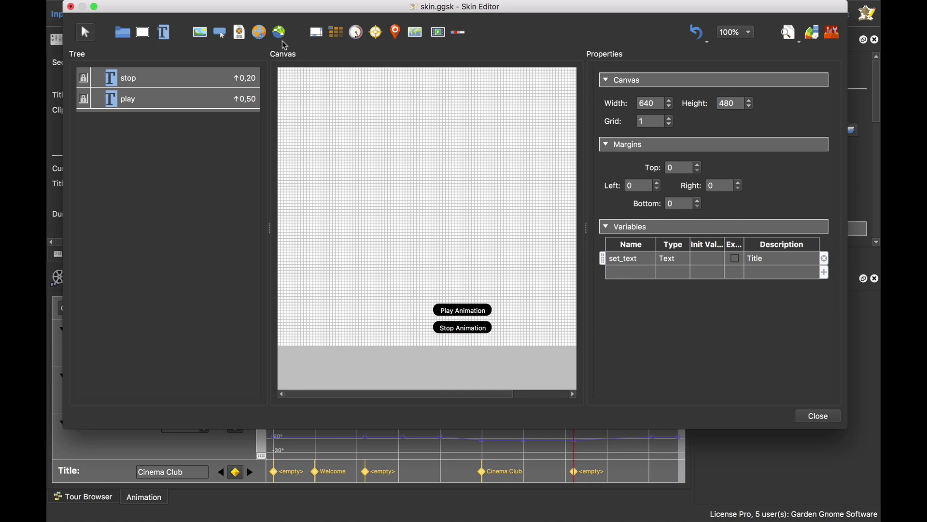
Add a text element near the top of the skin canvas, anchored top centre at X 0 and Y 10 pixels.
{"action": "left_click", "coordinate": [164, 33]}
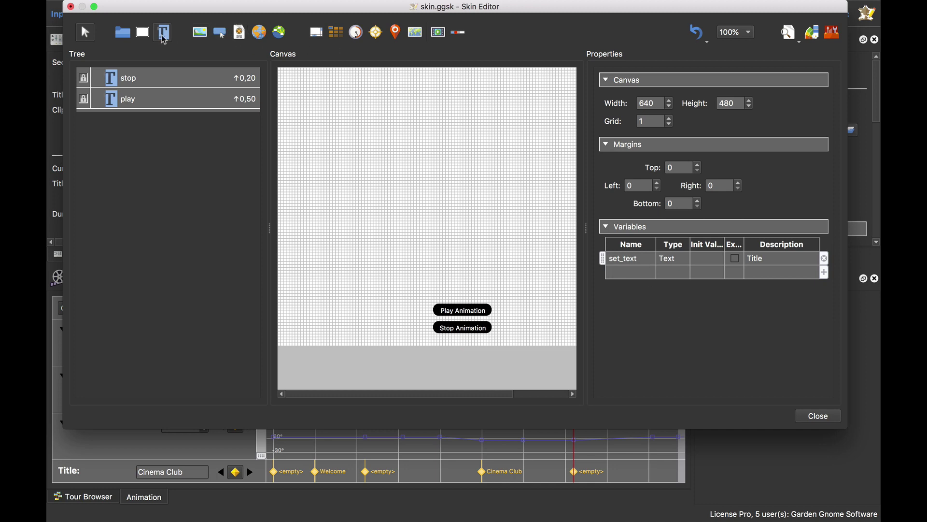
{"action": "left_click", "coordinate": [411, 87]}
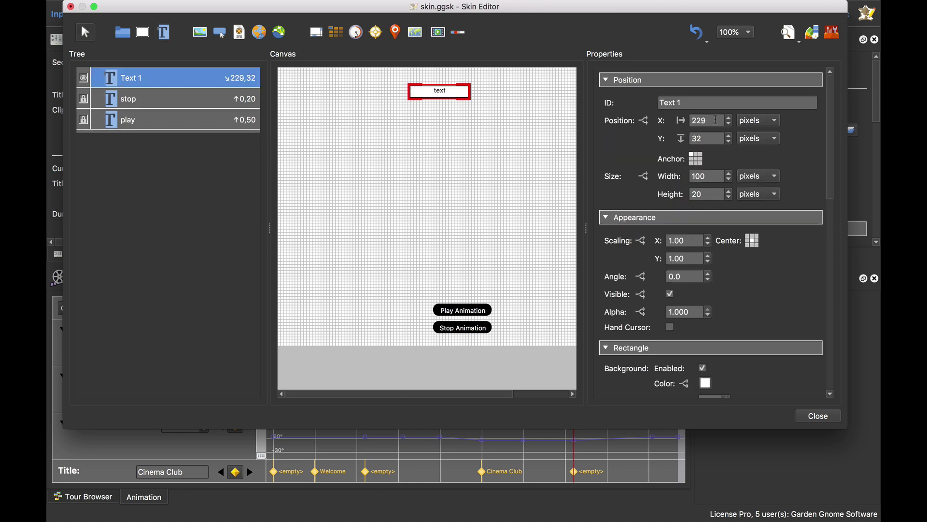
{"action": "left_click", "coordinate": [696, 155]}
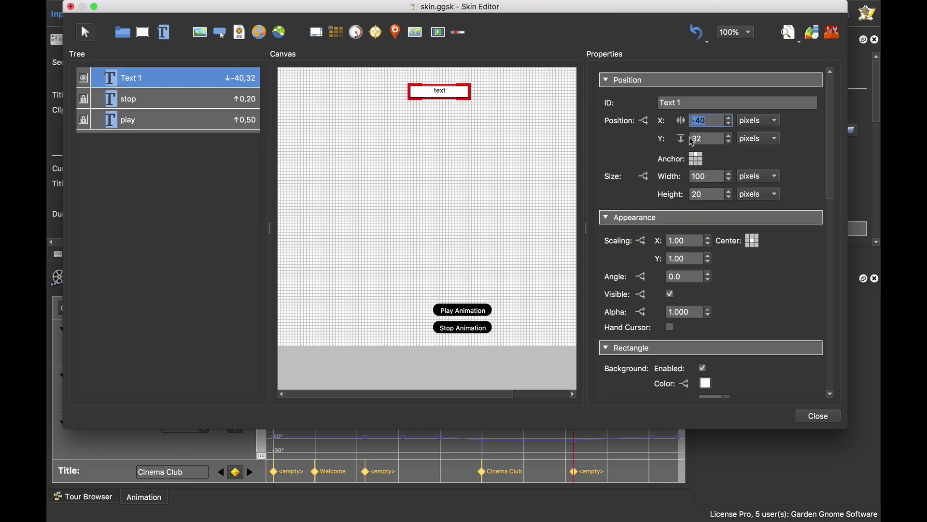
{"action": "type", "text": "0"}
{"action": "key", "text": "Tab"}
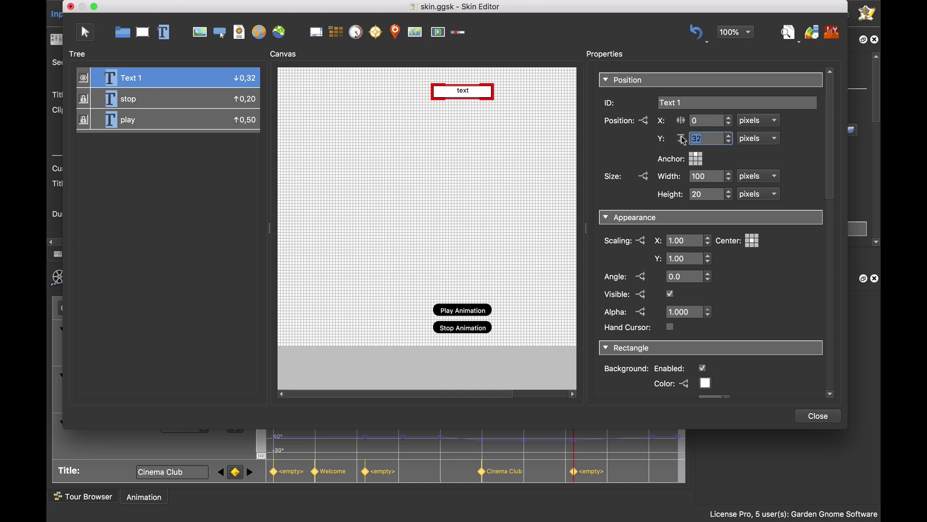
{"action": "type", "text": "10"}
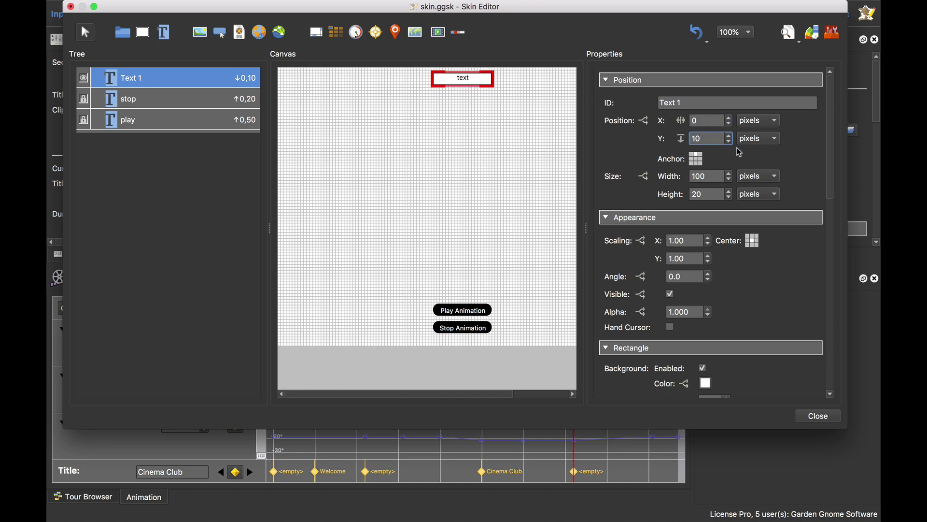
{"action": "left_click", "coordinate": [800, 158]}
Set the new text element's border radius to 10.
{"action": "left_click_drag", "start_coordinate": [830, 150], "coordinate": [834, 218]}
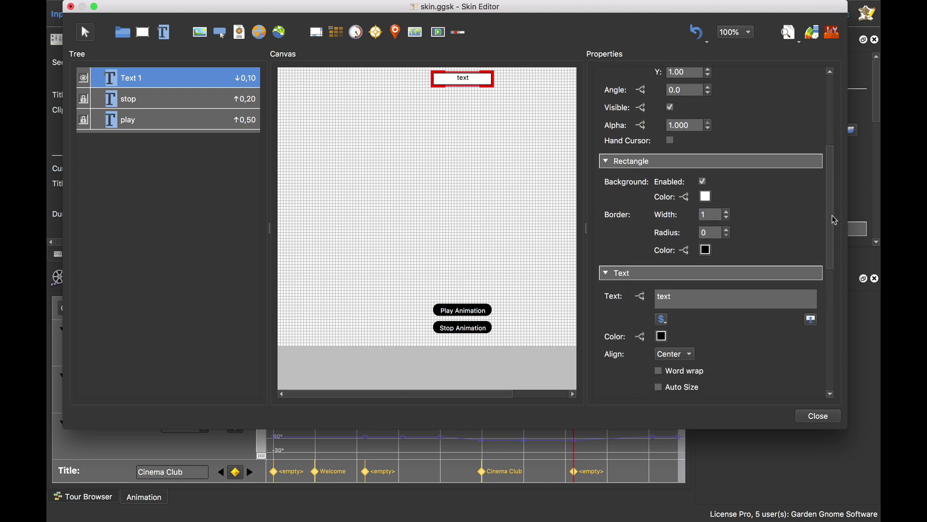
{"action": "left_click", "coordinate": [703, 234]}
{"action": "type", "text": "10"}
Enable Auto Size for the text element, unlink its padding values and set the top/bottom padding to 2.
{"action": "scroll", "coordinate": [778, 223], "scroll_direction": "down", "scroll_amount": 5}
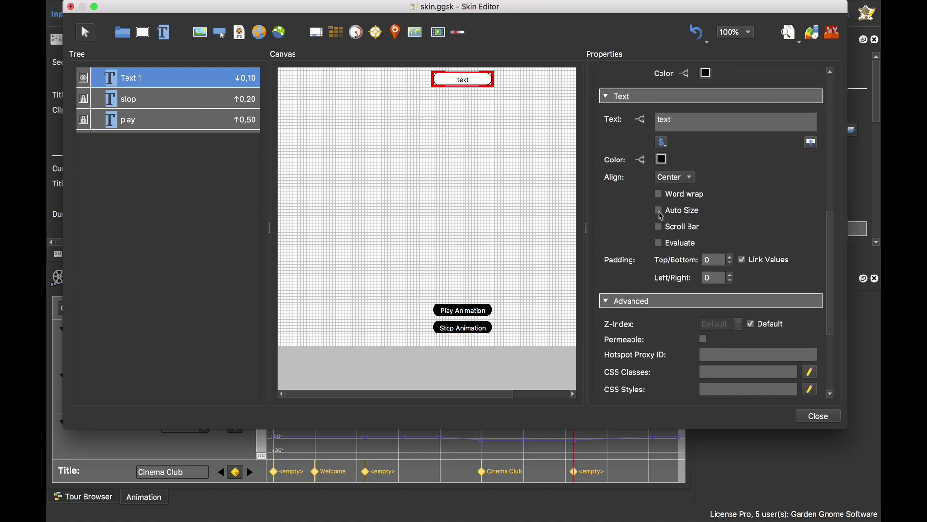
{"action": "left_click", "coordinate": [743, 260]}
{"action": "double_click", "coordinate": [708, 264]}
{"action": "type", "text": "2"}
{"action": "key", "text": "Tab"}
Replace the element's placeholder text with the variable $(*set_text), and close the Skin Editor with the changes saved.
{"action": "scroll", "coordinate": [737, 239], "scroll_direction": "up", "scroll_amount": 5}
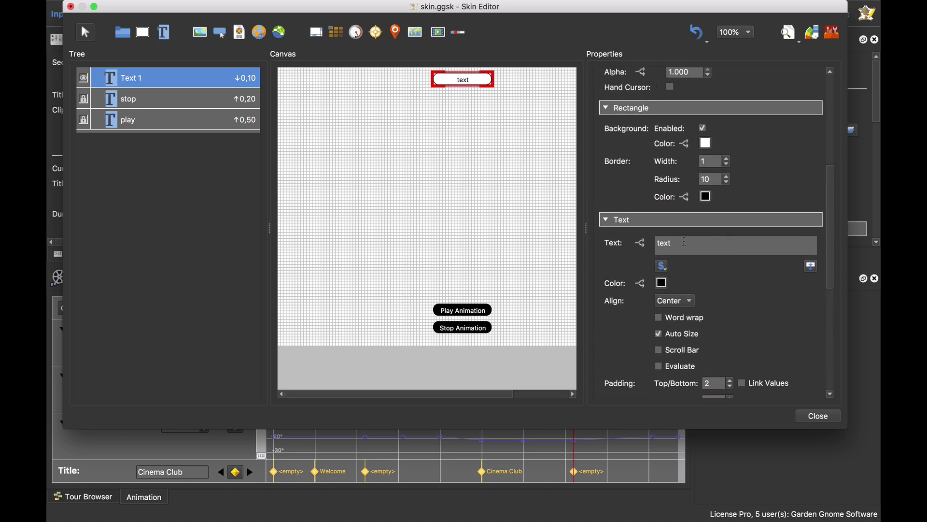
{"action": "left_click_drag", "start_coordinate": [679, 243], "coordinate": [654, 247]}
{"action": "key", "text": "BackSpace"}
{"action": "left_click", "coordinate": [662, 267]}
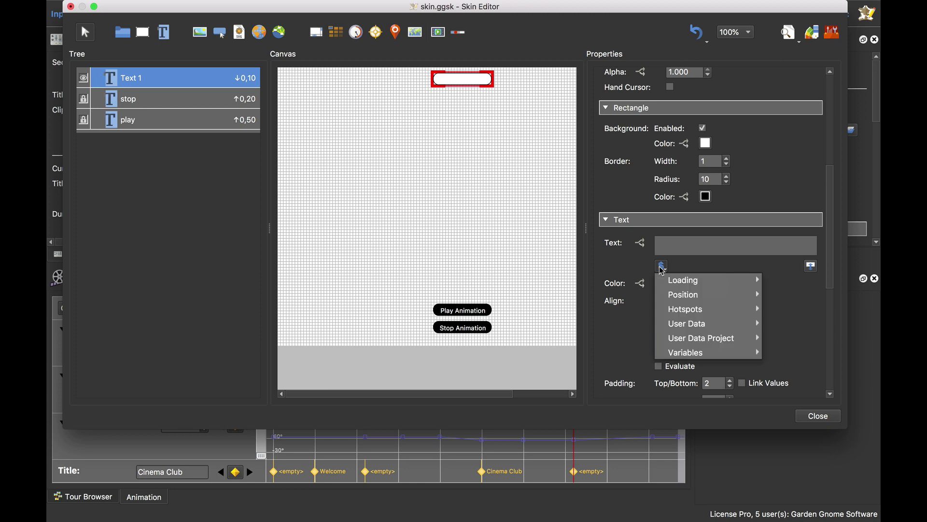
{"action": "mouse_move", "coordinate": [694, 358]}
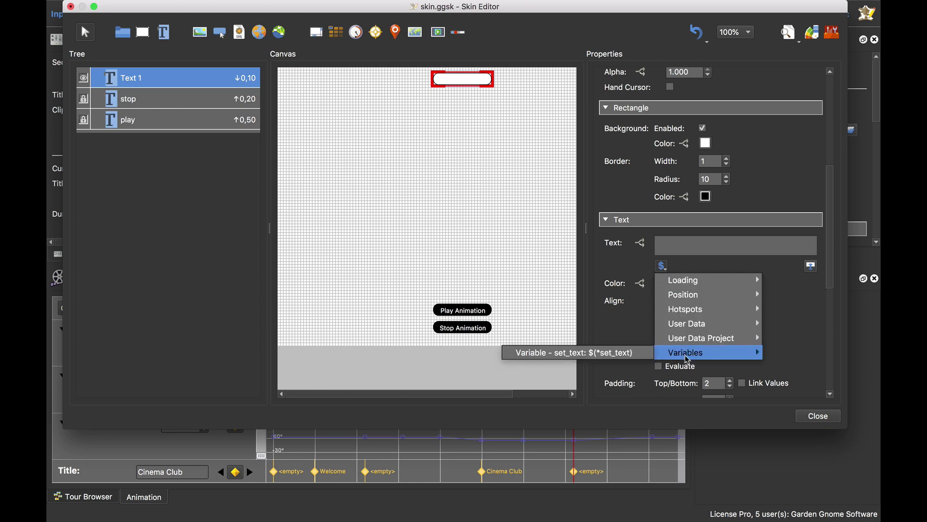
{"action": "left_click", "coordinate": [588, 357]}
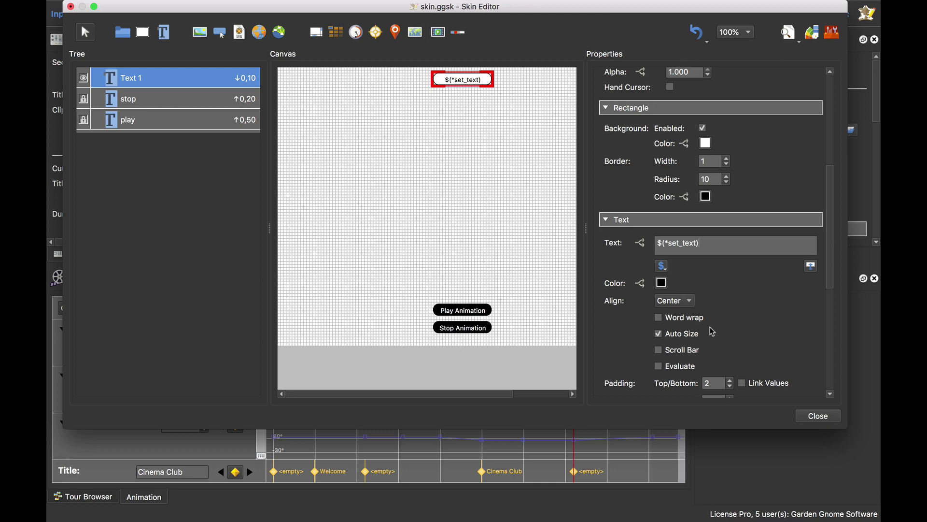
{"action": "left_click", "coordinate": [818, 416]}
{"action": "left_click", "coordinate": [528, 224]}
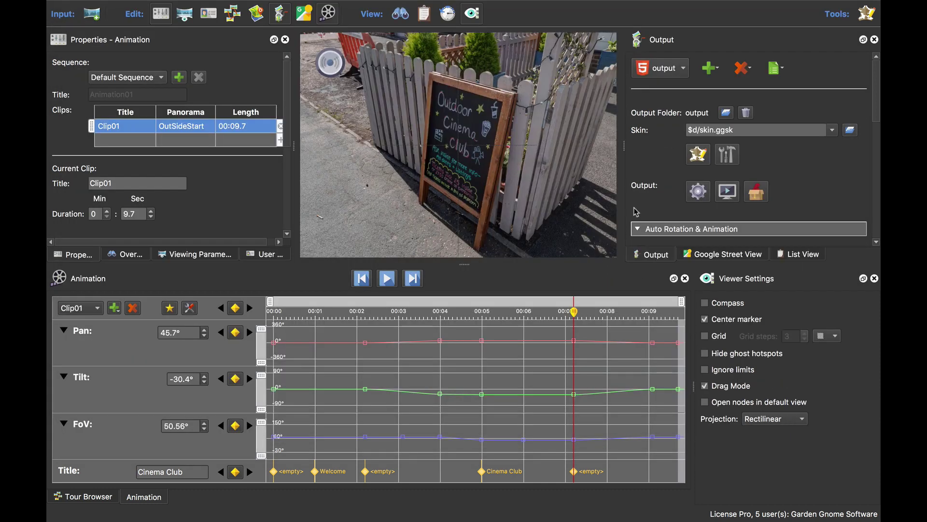
Generate the HTML5 output, play the animation in the Firefox preview and return to Pano2VR.
{"action": "left_click", "coordinate": [702, 198]}
{"action": "left_click", "coordinate": [543, 267]}
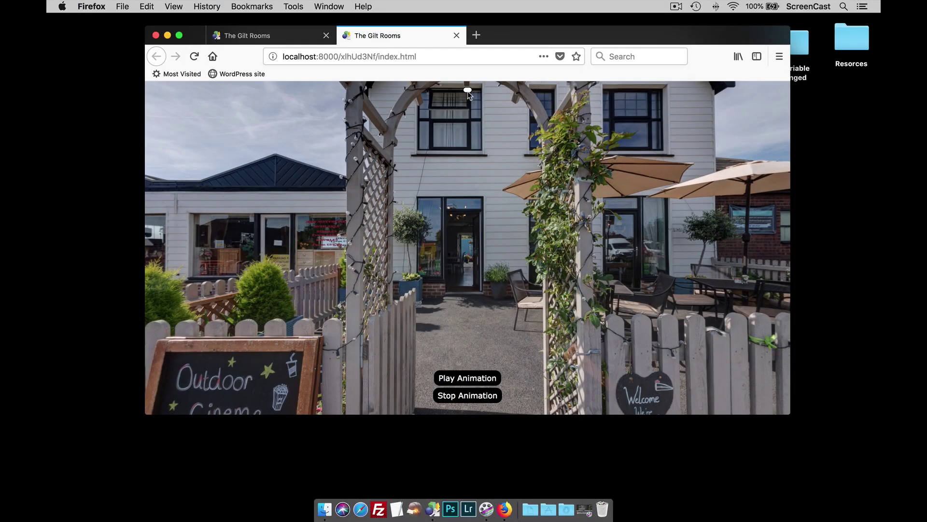
{"action": "left_click", "coordinate": [486, 382]}
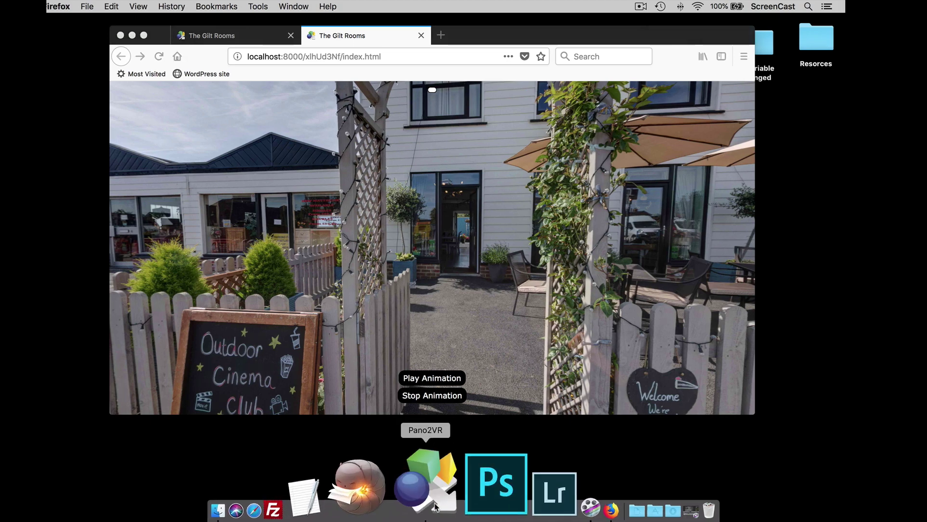
{"action": "left_click", "coordinate": [425, 504]}
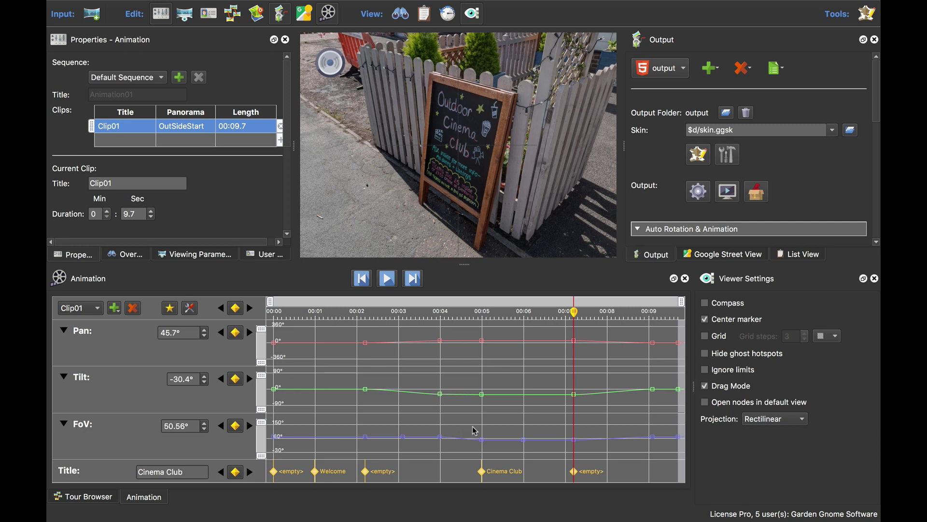
Reopen the skin and rename the Text 1 element's ID to "Title Text".
{"action": "left_click", "coordinate": [698, 155]}
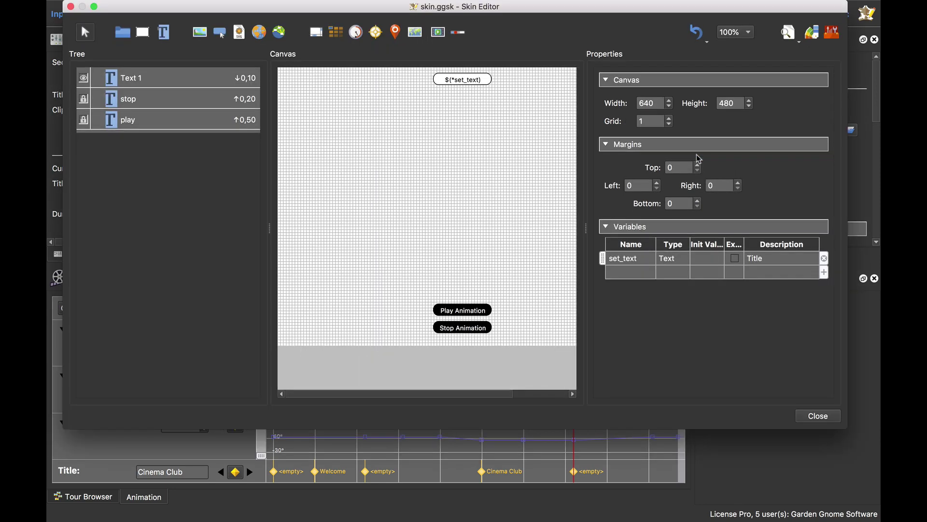
{"action": "left_click", "coordinate": [182, 82]}
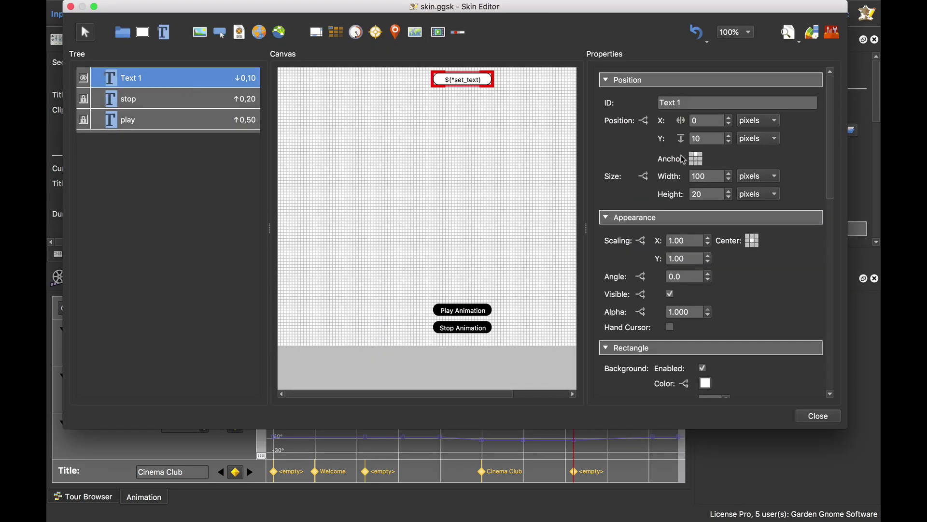
{"action": "left_click_drag", "start_coordinate": [703, 103], "coordinate": [638, 109]}
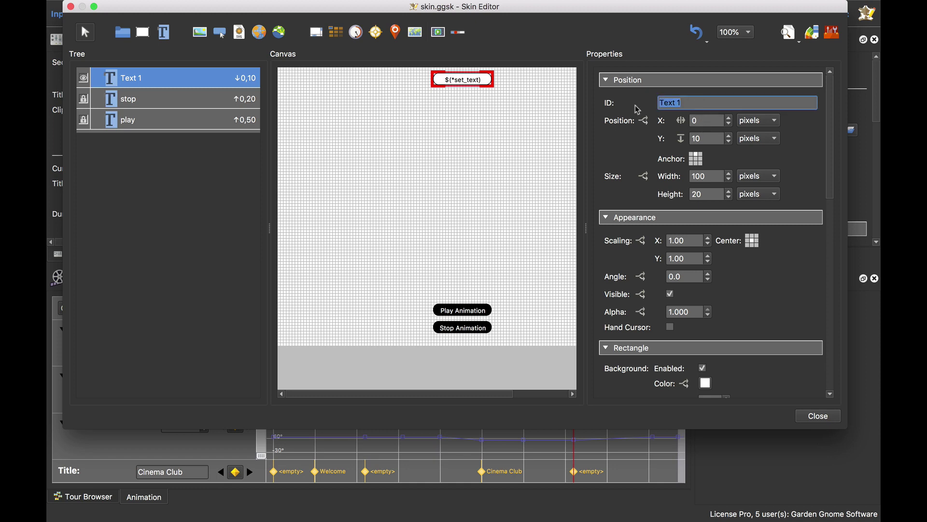
{"action": "type", "text": "Title Text"}
{"action": "key", "text": "Return"}
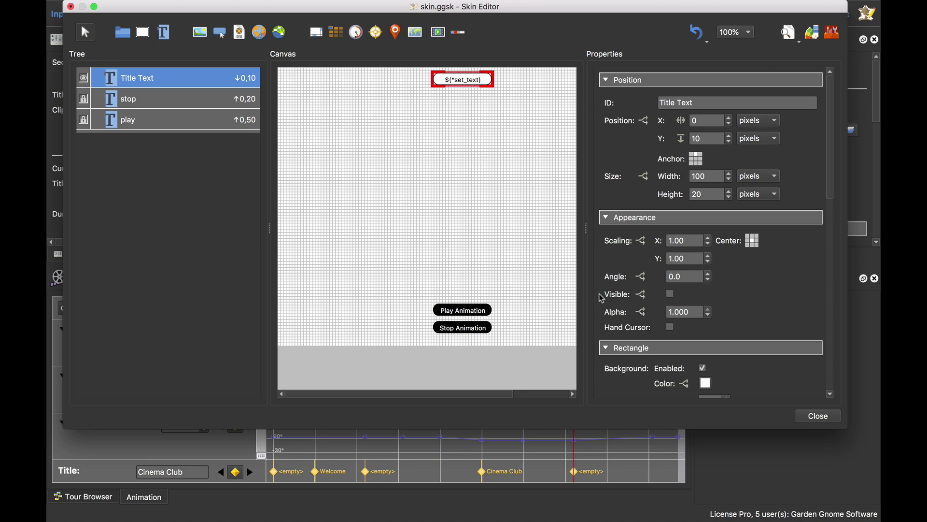
Make Title Text invisible by default and add a logic block to its visibility with *set_text as the trigger.
{"action": "left_click", "coordinate": [641, 295]}
{"action": "left_click", "coordinate": [337, 137]}
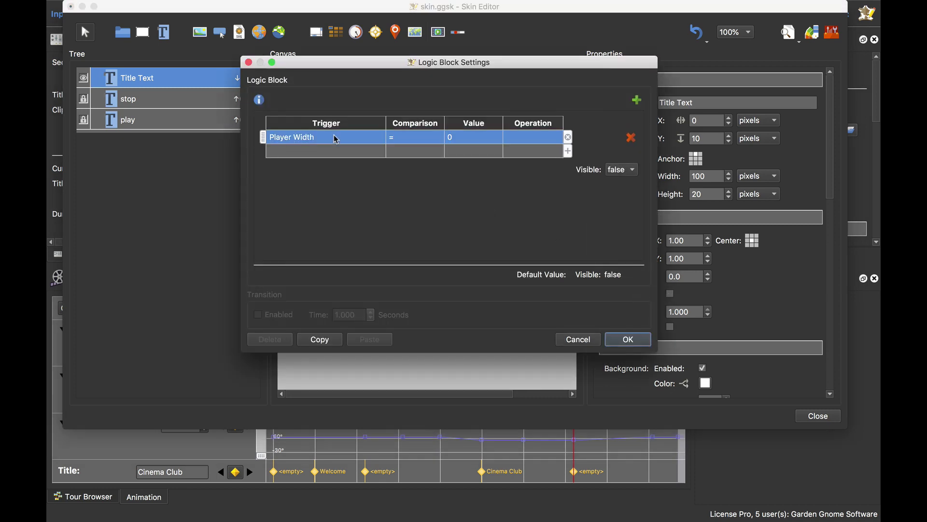
{"action": "left_click", "coordinate": [338, 137]}
{"action": "mouse_move", "coordinate": [350, 224]}
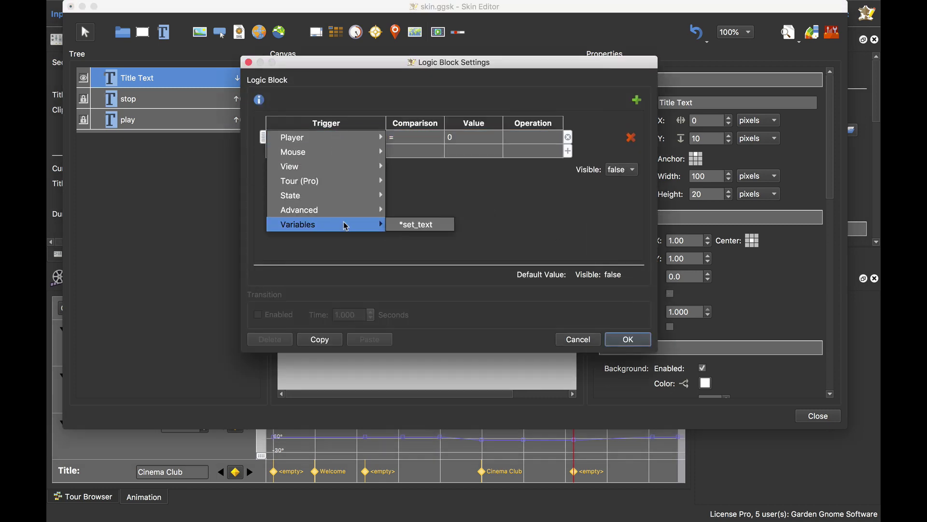
{"action": "left_click", "coordinate": [421, 231]}
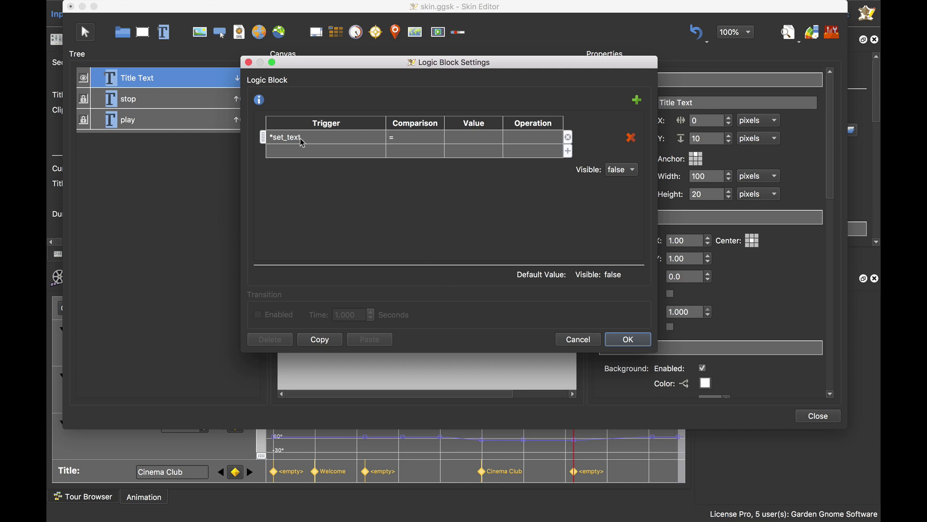
Set the logic block's comparison to ≠ with an empty value and Visible to true, and apply it.
{"action": "left_click", "coordinate": [403, 139]}
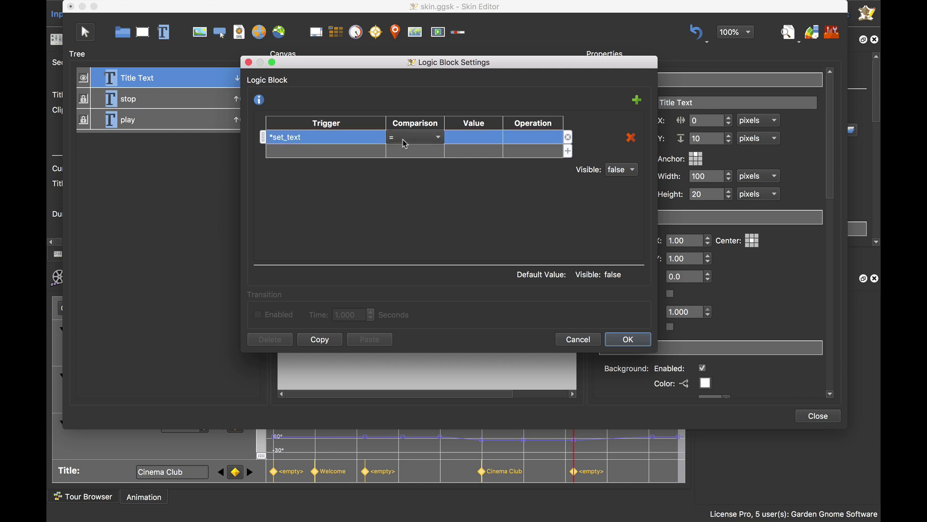
{"action": "left_click", "coordinate": [403, 139]}
{"action": "left_click", "coordinate": [407, 153]}
{"action": "left_click", "coordinate": [621, 170]}
{"action": "left_click", "coordinate": [625, 165]}
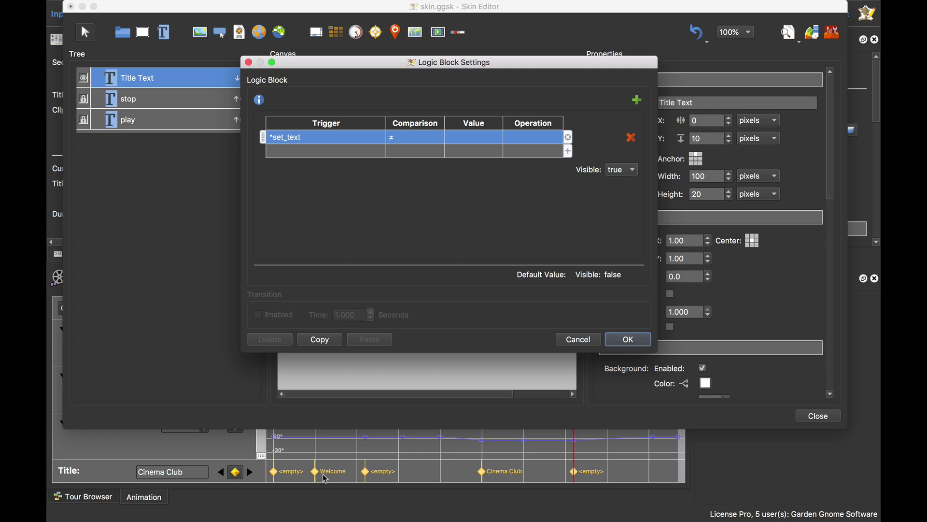
{"action": "left_click", "coordinate": [629, 340]}
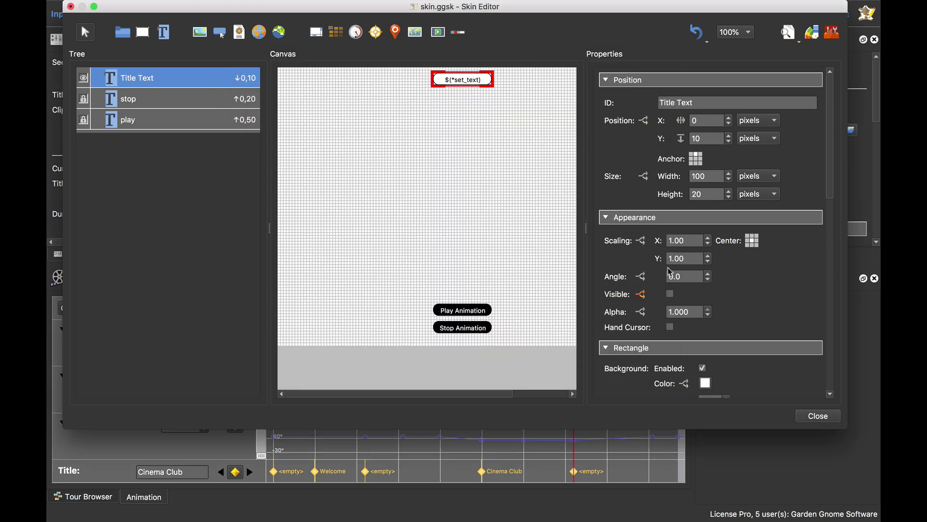
Save and close the skin, and regenerate the HTML5 output for preview in Firefox.
{"action": "left_click", "coordinate": [818, 416]}
{"action": "left_click", "coordinate": [539, 227]}
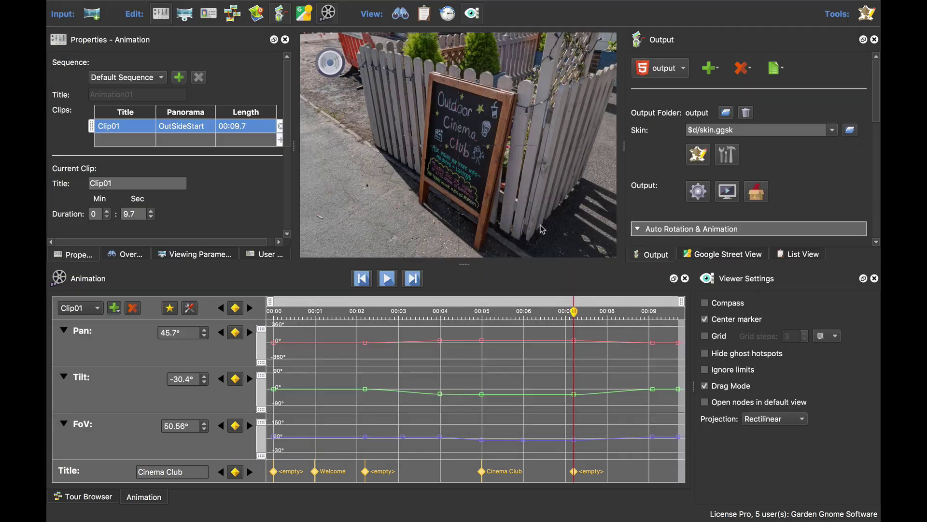
{"action": "left_click", "coordinate": [699, 192]}
{"action": "left_click", "coordinate": [539, 266]}
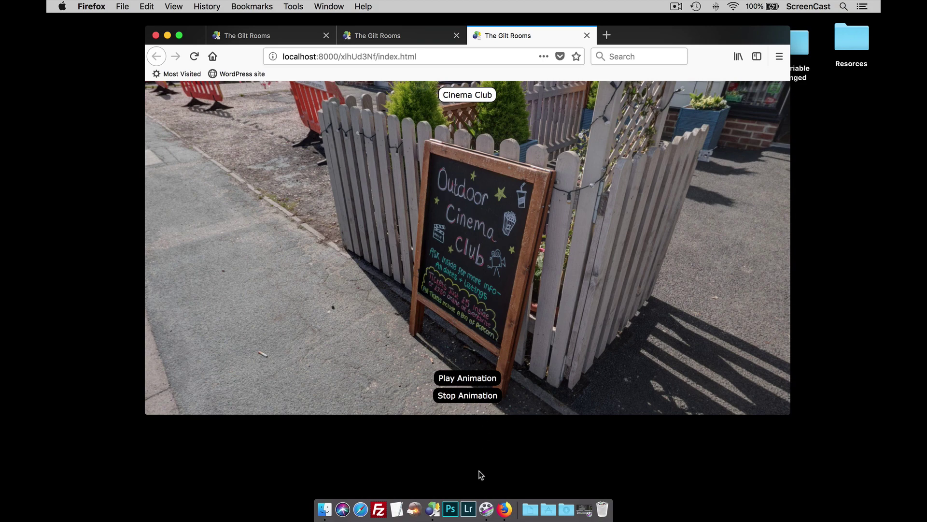
Return to Pano2VR and add an animation track described as "Picture" with variable name vis_pic and type True/False.
{"action": "left_click", "coordinate": [433, 500]}
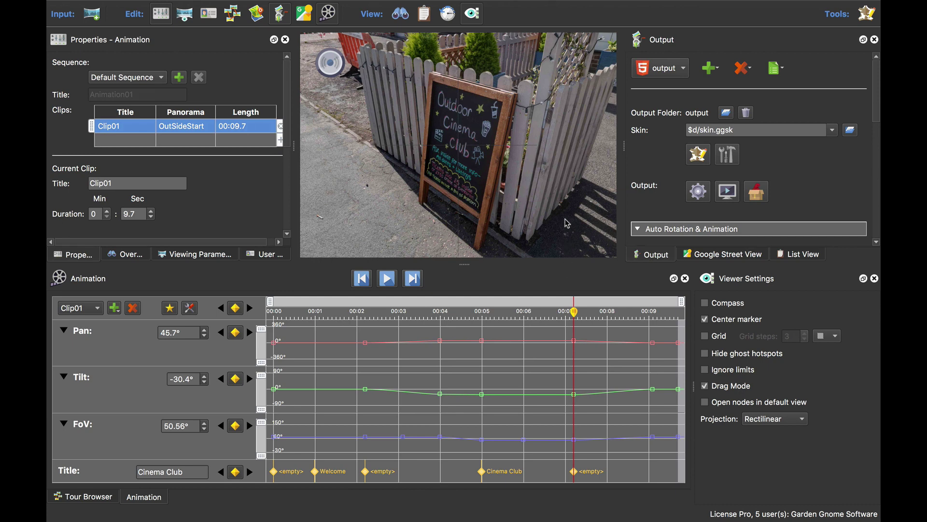
{"action": "right_click", "coordinate": [104, 472]}
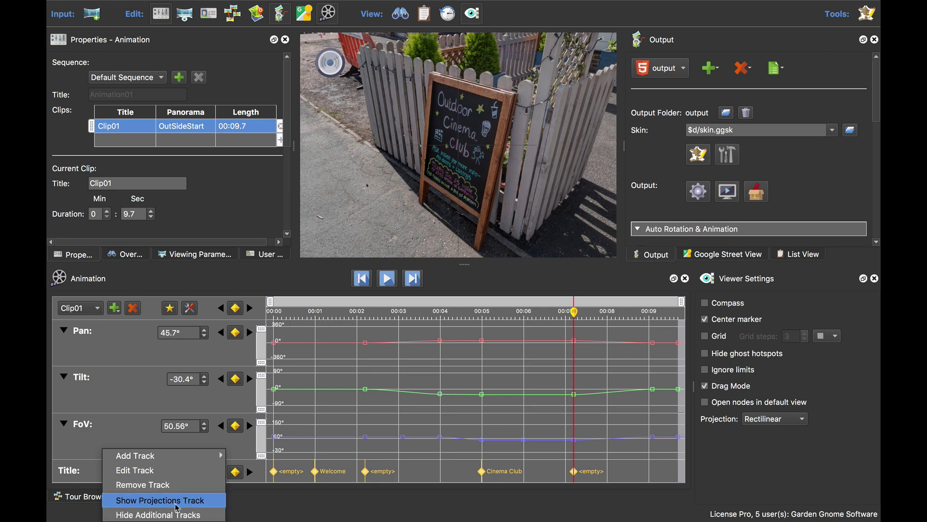
{"action": "mouse_move", "coordinate": [215, 455]}
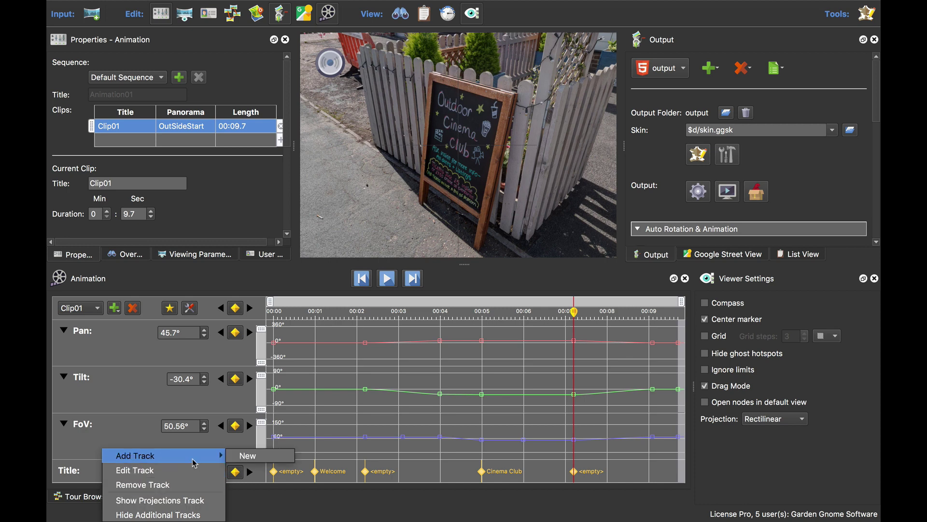
{"action": "left_click", "coordinate": [247, 456]}
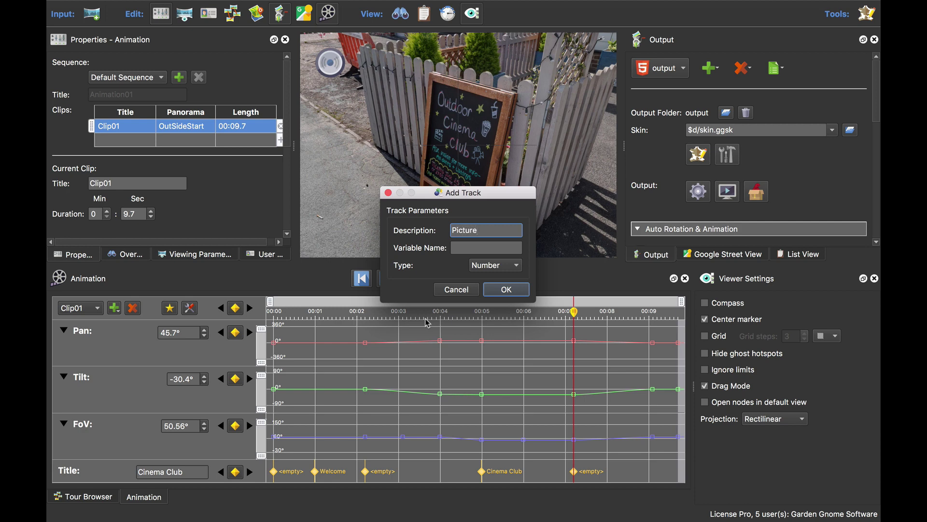
{"action": "left_click", "coordinate": [468, 248]}
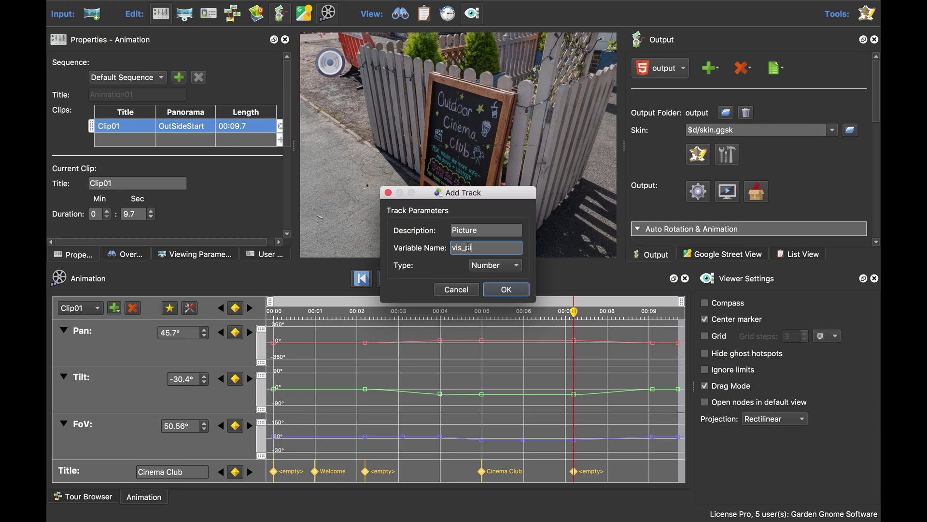
{"action": "left_click", "coordinate": [487, 265]}
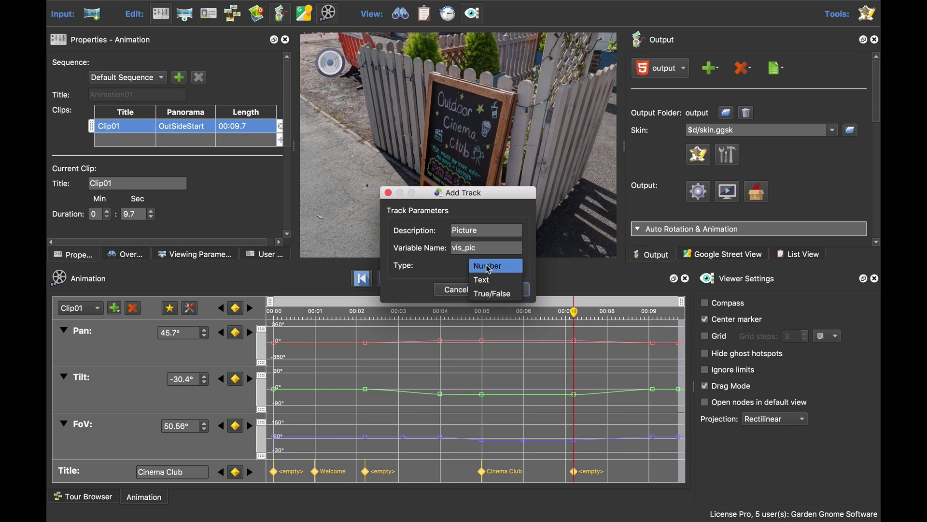
{"action": "left_click", "coordinate": [492, 294]}
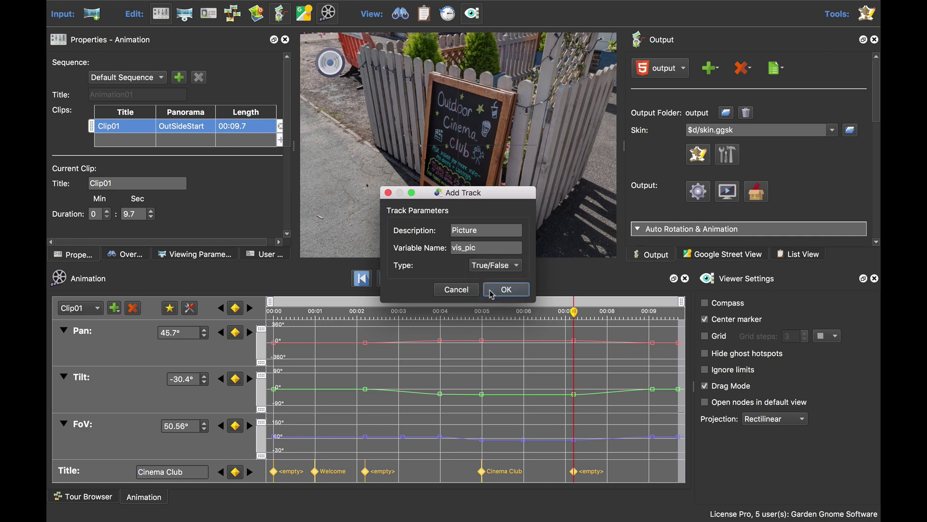
{"action": "left_click", "coordinate": [492, 290]}
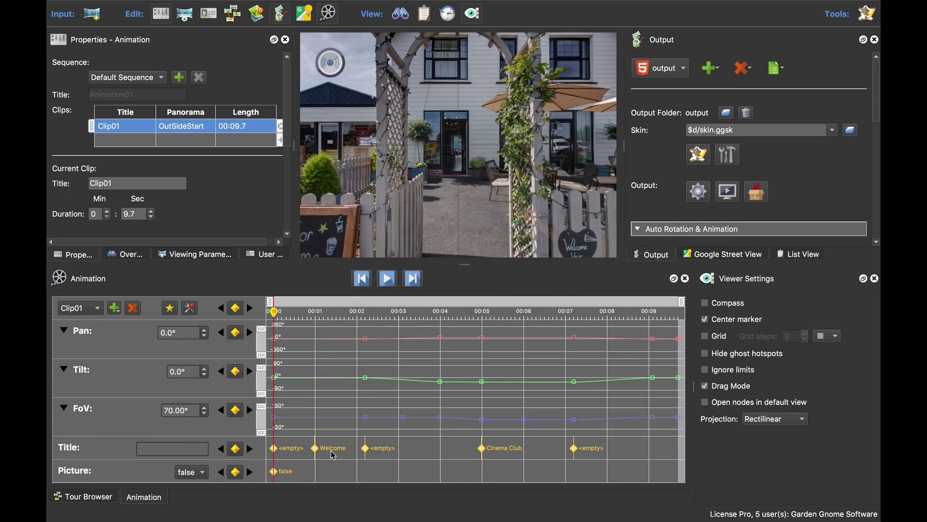
Add a keyframe with the value true to the Picture track at 00:05, where the Cinema Club title starts.
{"action": "left_click_drag", "start_coordinate": [280, 315], "coordinate": [483, 330]}
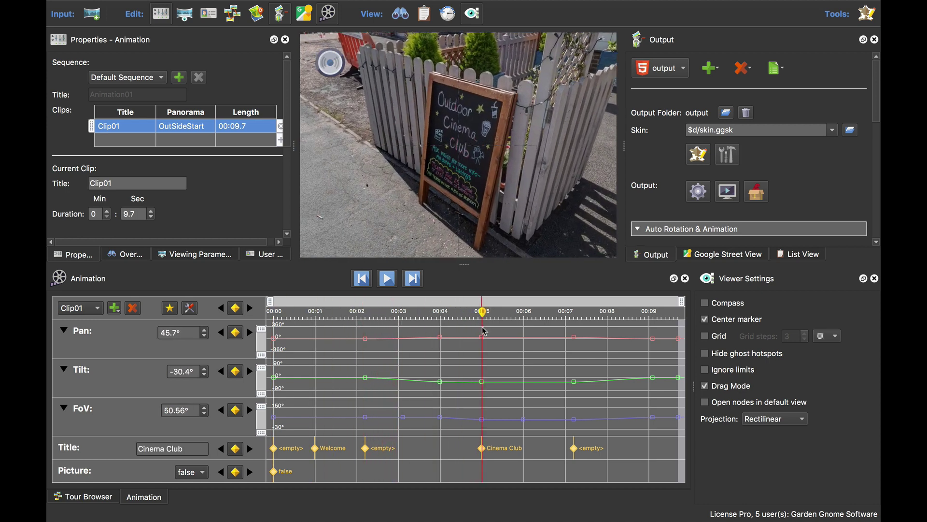
{"action": "double_click", "coordinate": [483, 477]}
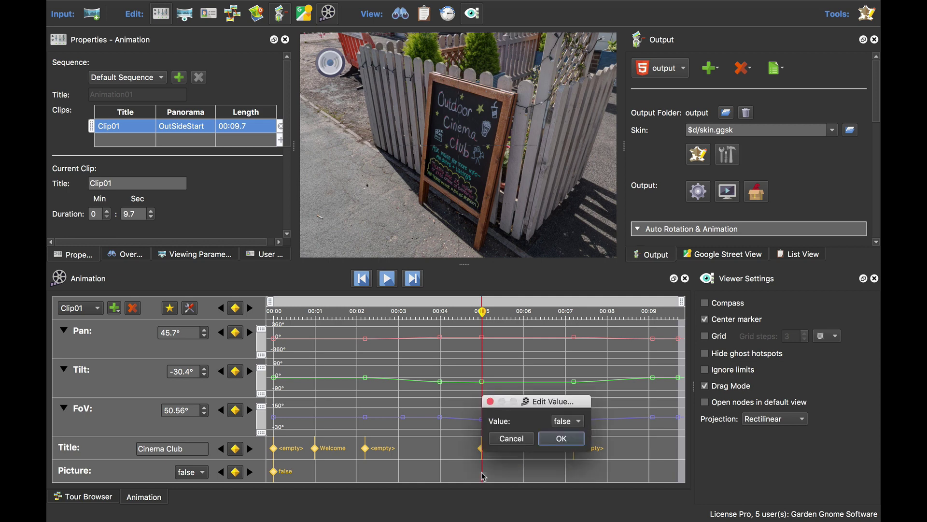
{"action": "left_click", "coordinate": [576, 424]}
{"action": "left_click", "coordinate": [577, 412]}
{"action": "left_click", "coordinate": [573, 440]}
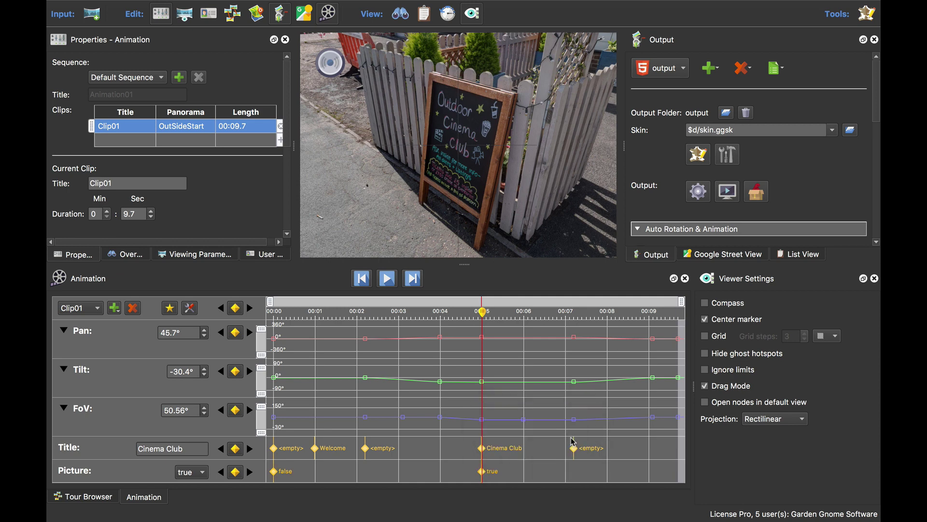
Add a keyframe with the value false to the Picture track just after 00:07, in line with the last empty Title keyframe.
{"action": "left_click_drag", "start_coordinate": [483, 313], "coordinate": [574, 329]}
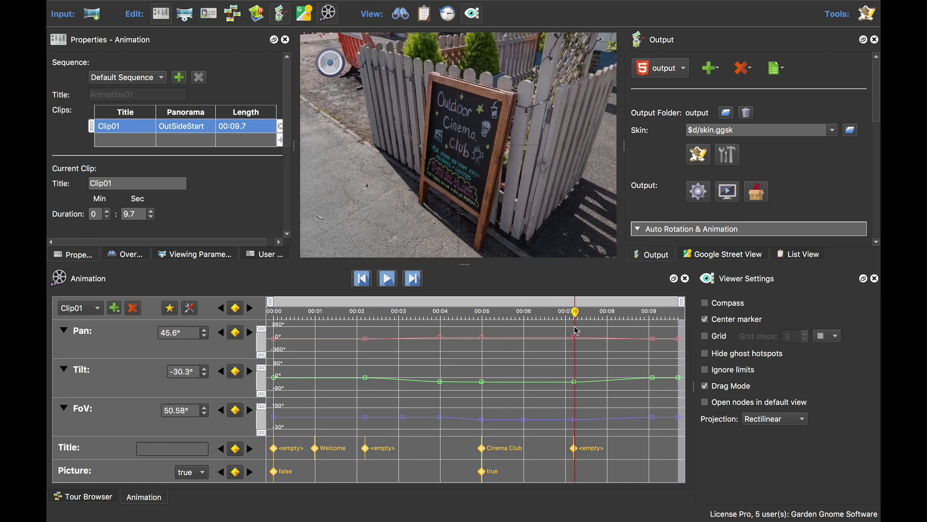
{"action": "double_click", "coordinate": [573, 469]}
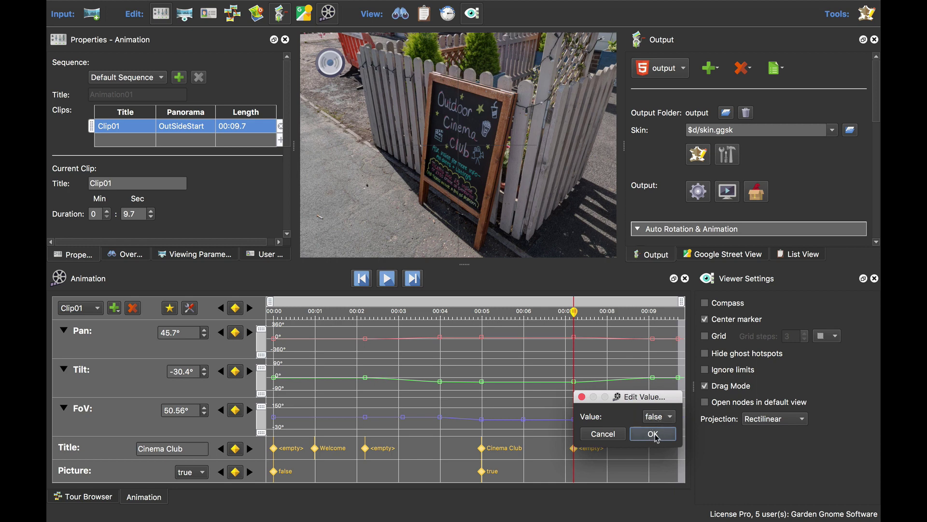
{"action": "left_click", "coordinate": [655, 436]}
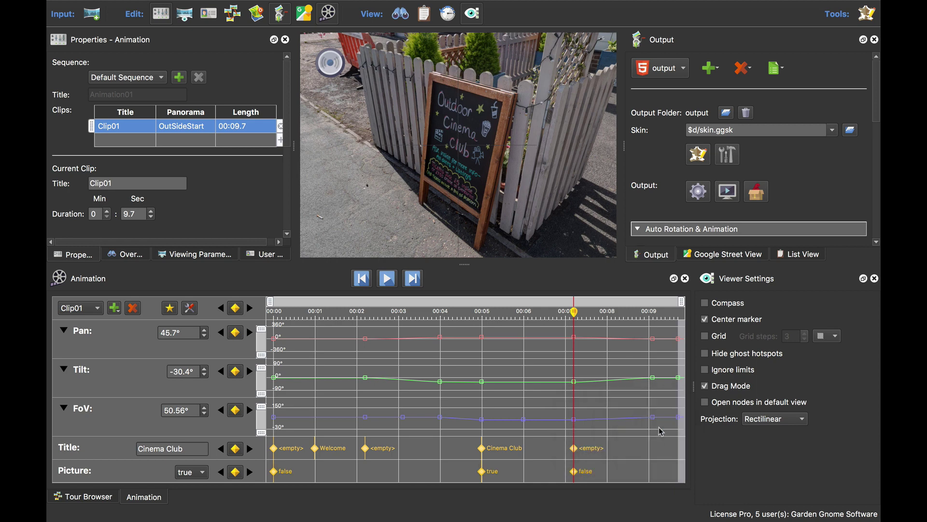
Open the skin for editing and bring canon750_50.png from the Gilt_Tea_Rooms folder onto its canvas.
{"action": "left_click", "coordinate": [704, 159]}
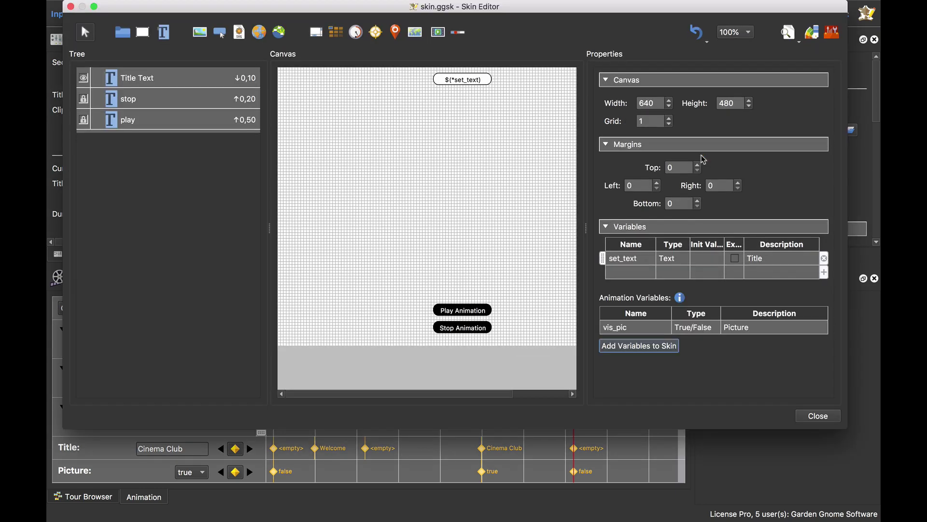
{"action": "key", "text": "super+Tab"}
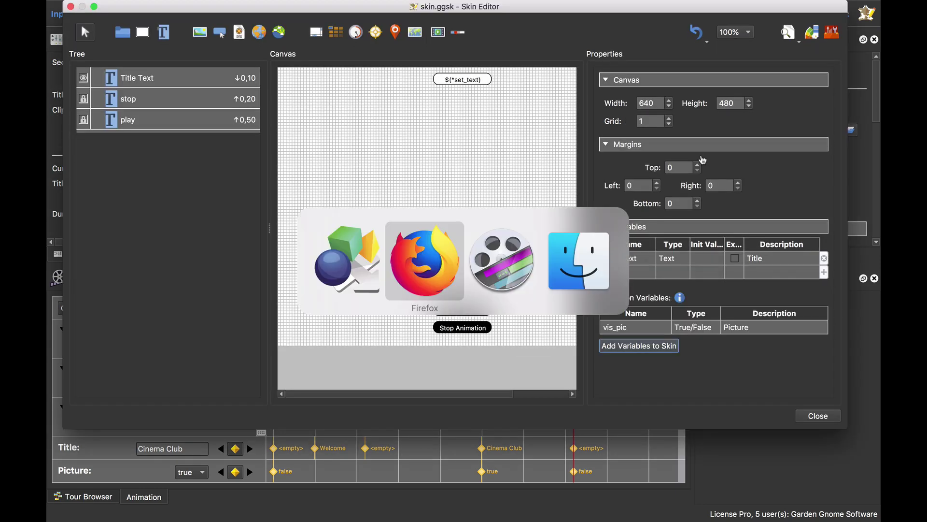
{"action": "key", "text": "super+Tab"}
{"action": "key", "text": "super+Tab"}
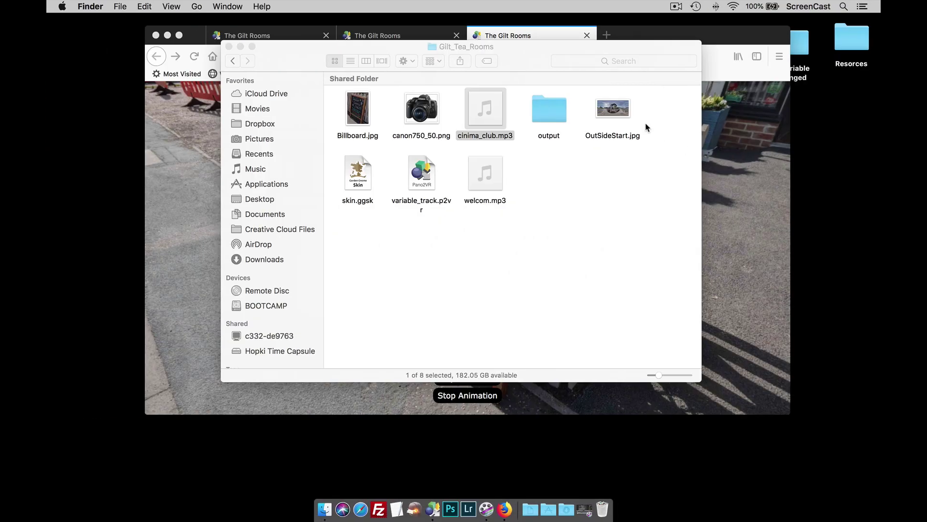
{"action": "left_click", "coordinate": [424, 115]}
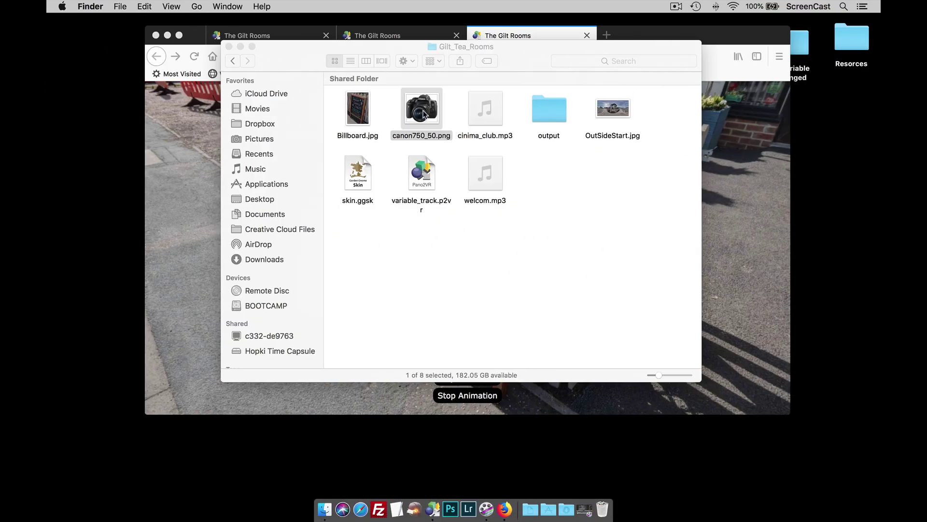
{"action": "key", "text": "super+Tab"}
{"action": "left_click_drag", "start_coordinate": [424, 115], "coordinate": [391, 169]}
{"action": "left_click_drag", "start_coordinate": [460, 216], "coordinate": [345, 168]}
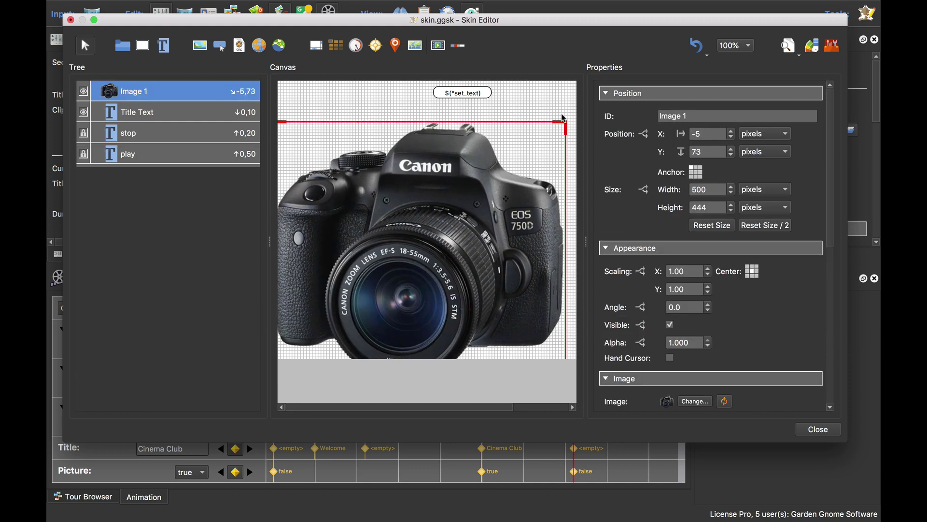
Shrink the camera image to about 106 × 95 pixels at about X 10, Y 11, and make it invisible by default.
{"action": "left_click_drag", "start_coordinate": [564, 121], "coordinate": [321, 109]}
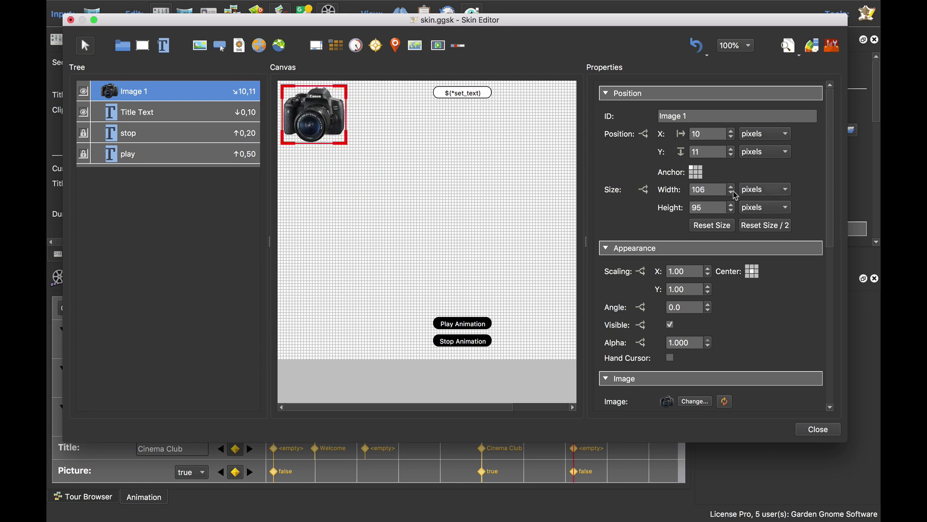
{"action": "scroll", "coordinate": [744, 166], "scroll_direction": "down", "scroll_amount": 3}
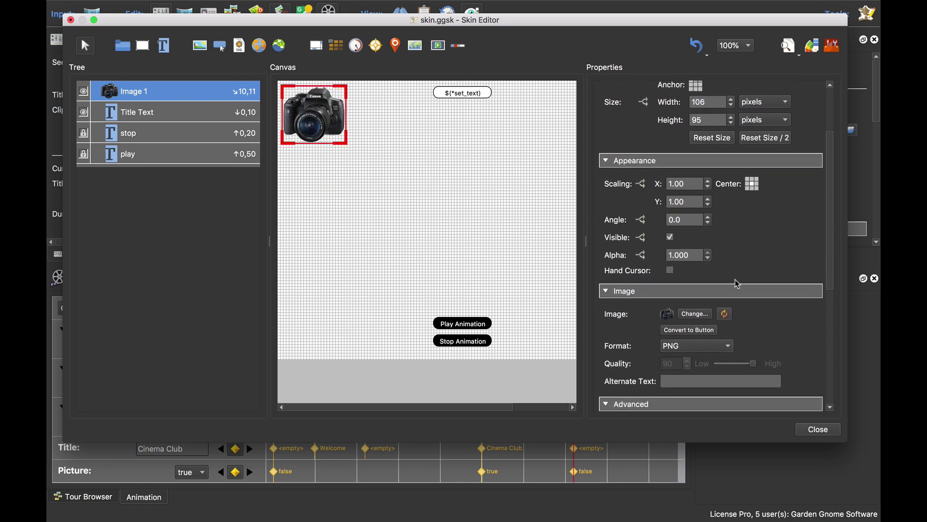
{"action": "left_click", "coordinate": [670, 237]}
{"action": "left_click", "coordinate": [641, 238]}
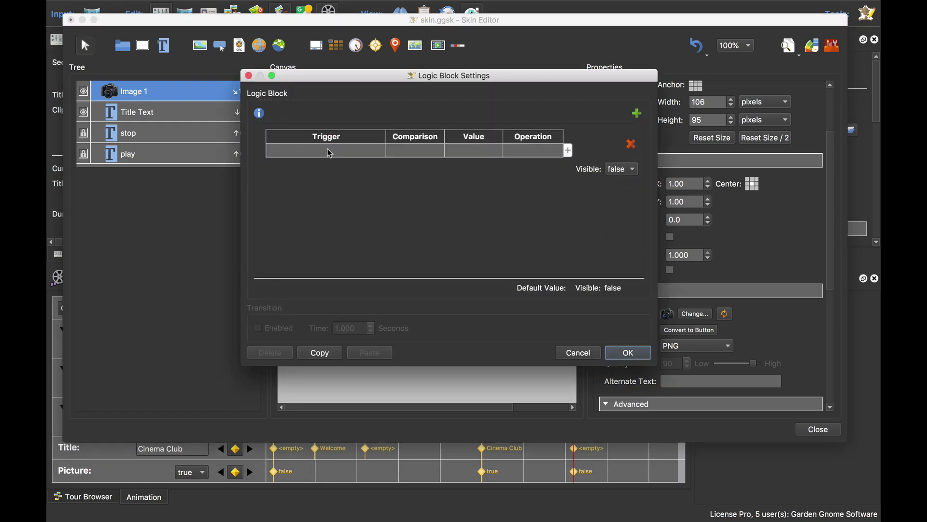
{"action": "left_click", "coordinate": [329, 153]}
{"action": "left_click", "coordinate": [329, 152]}
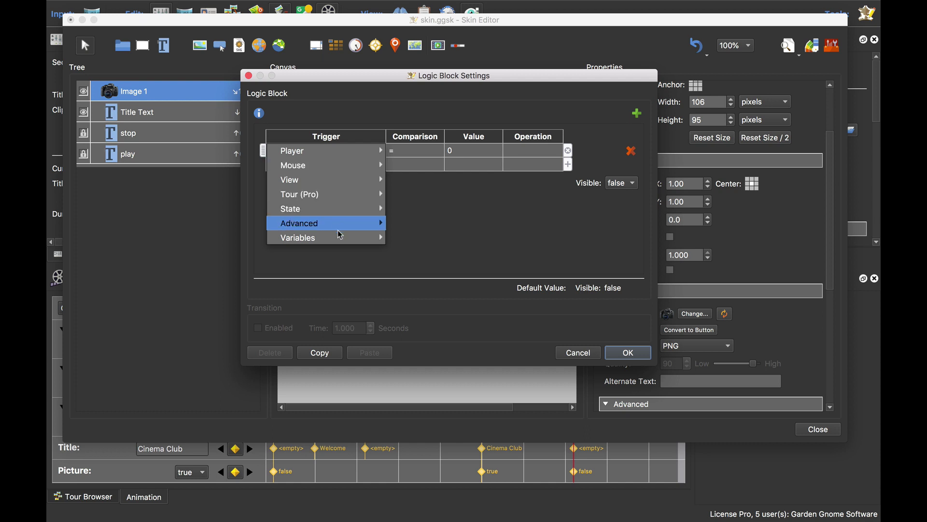
{"action": "mouse_move", "coordinate": [340, 235]}
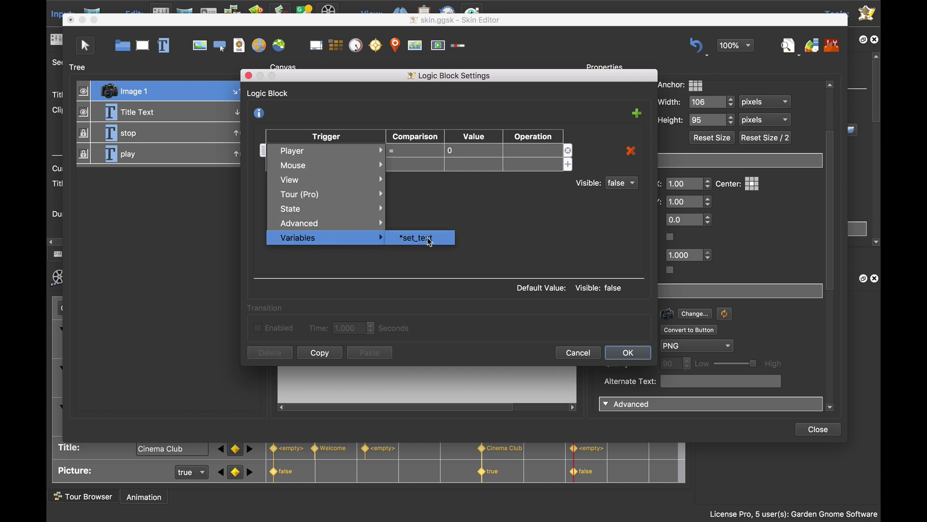
{"action": "left_click", "coordinate": [579, 354]}
{"action": "left_click", "coordinate": [579, 354]}
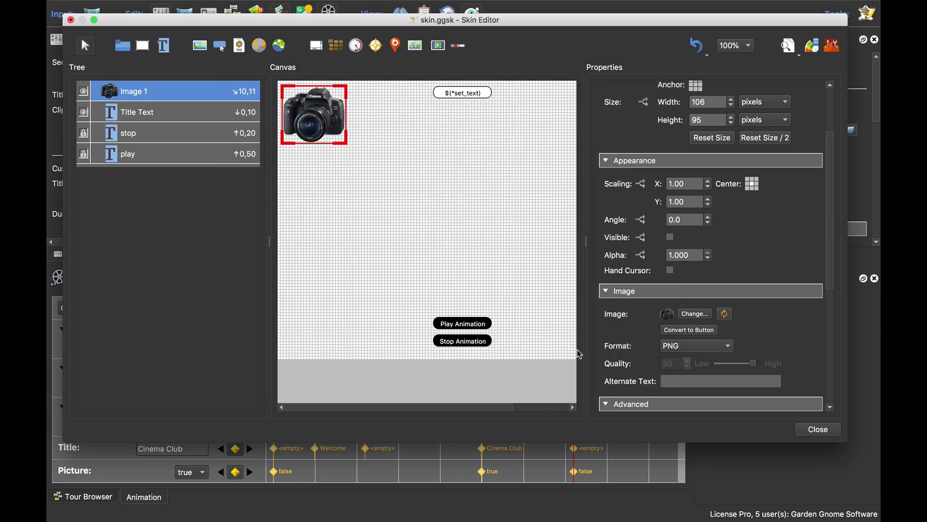
Add the vis_pic animation variable to the skin's variables.
{"action": "left_click", "coordinate": [489, 207]}
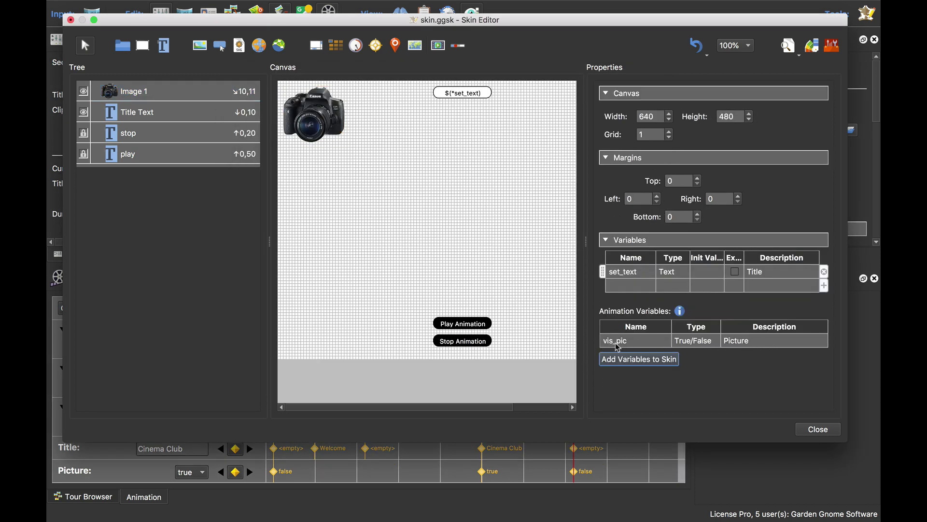
{"action": "left_click", "coordinate": [647, 344]}
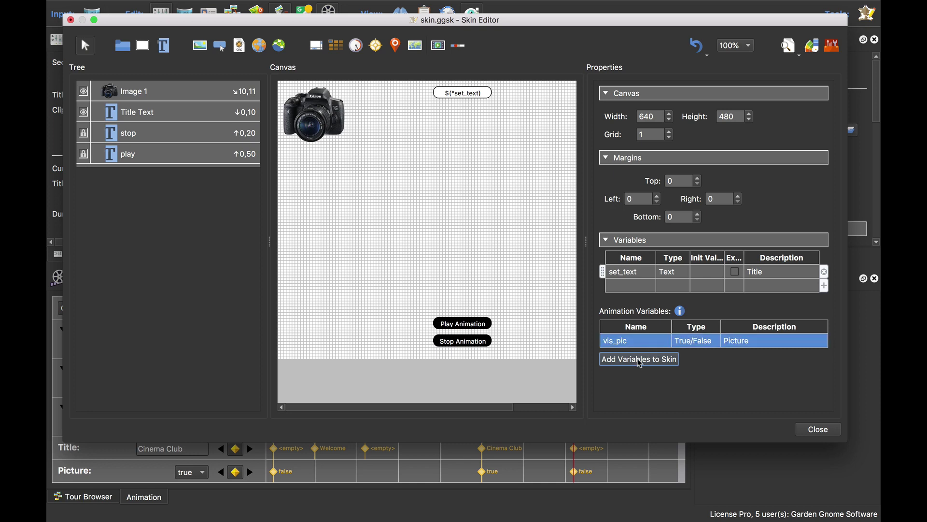
{"action": "left_click", "coordinate": [648, 358]}
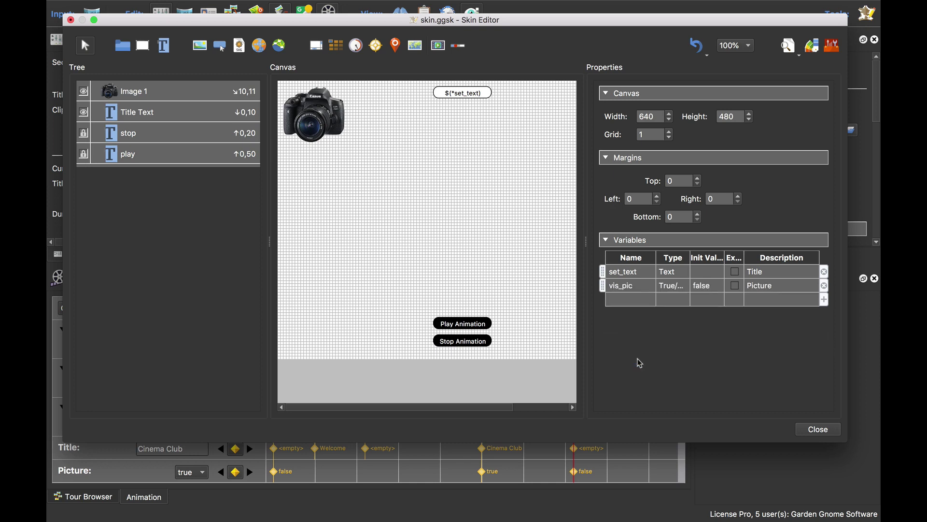
Add a logic block to the camera image's visibility with trigger *vis_pic = true and Visible true, and apply it.
{"action": "left_click", "coordinate": [319, 111]}
{"action": "scroll", "coordinate": [664, 276], "scroll_direction": "down", "scroll_amount": 5}
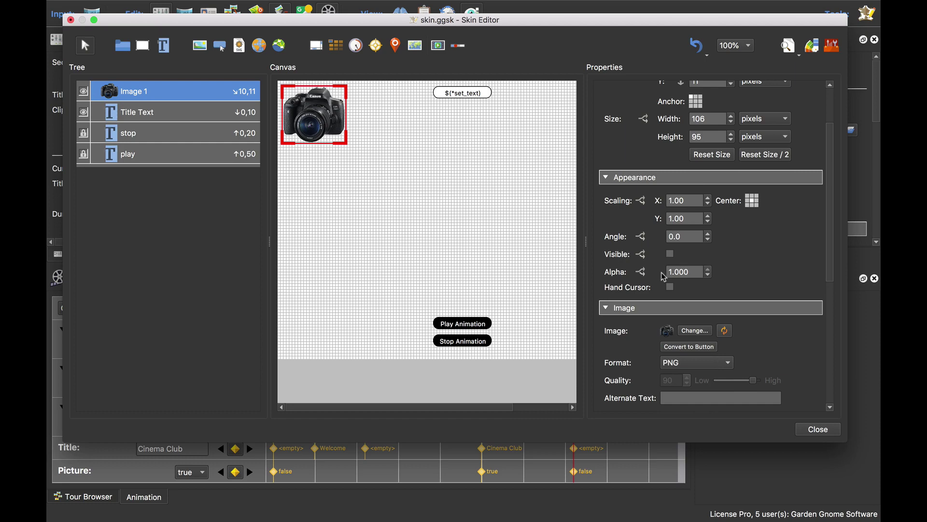
{"action": "left_click", "coordinate": [642, 254]}
{"action": "left_click", "coordinate": [348, 150]}
{"action": "left_click", "coordinate": [347, 149]}
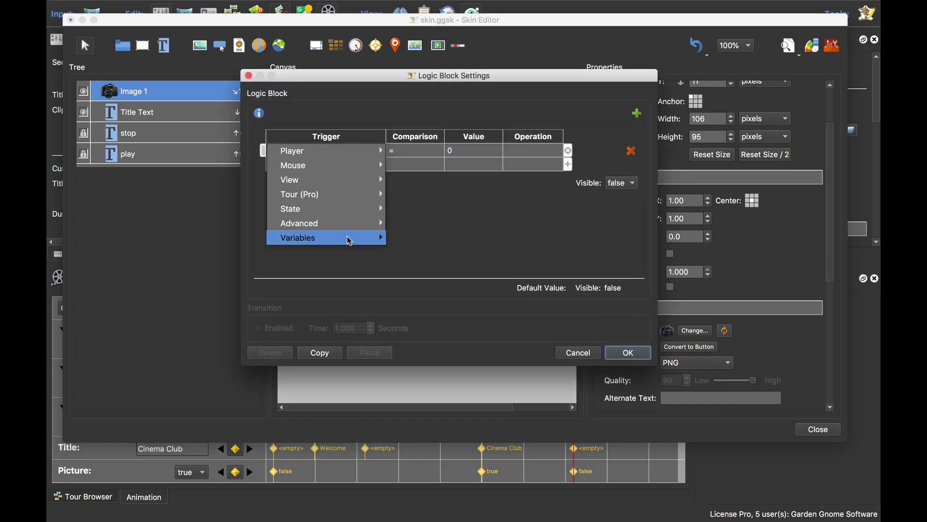
{"action": "mouse_move", "coordinate": [347, 237]}
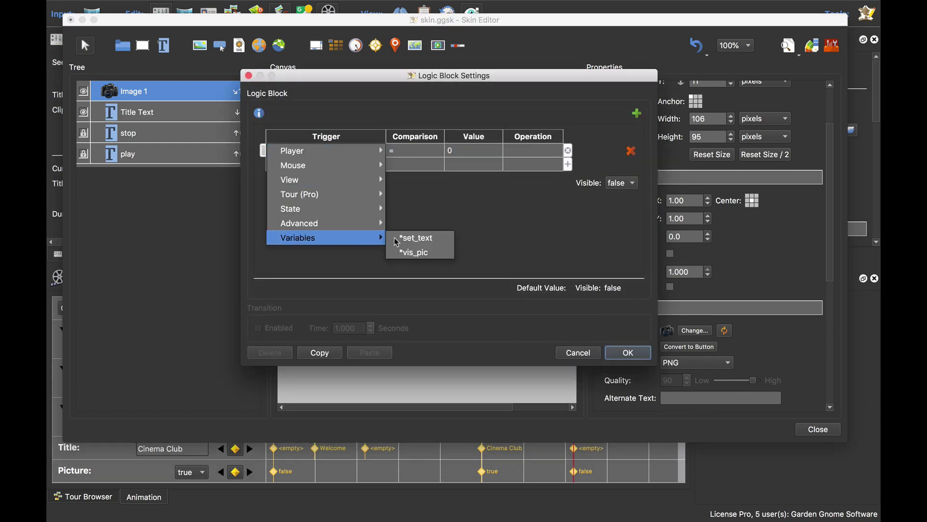
{"action": "left_click", "coordinate": [424, 258]}
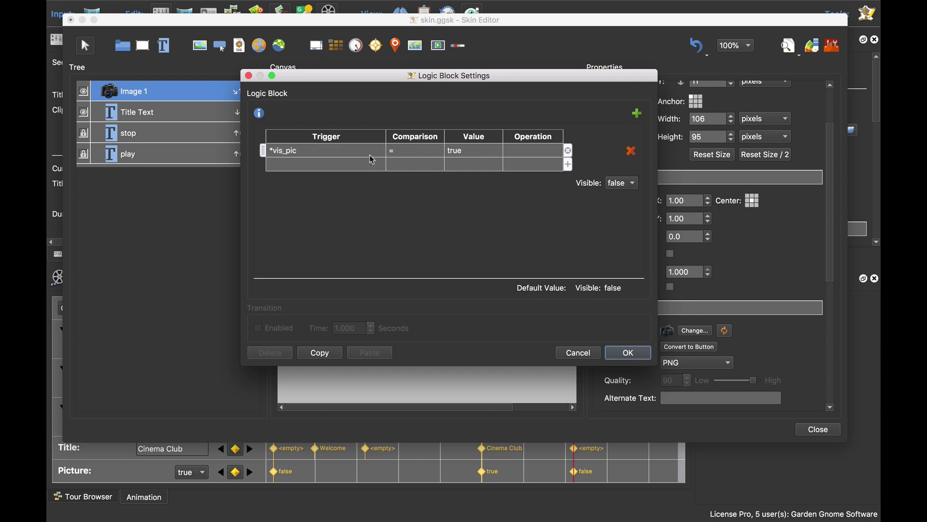
{"action": "left_click", "coordinate": [622, 183]}
{"action": "left_click", "coordinate": [624, 170]}
{"action": "left_click", "coordinate": [627, 354]}
Close and save the skin, and regenerate the HTML5 output, overwriting pano.xml, for preview in the browser.
{"action": "left_click", "coordinate": [814, 429]}
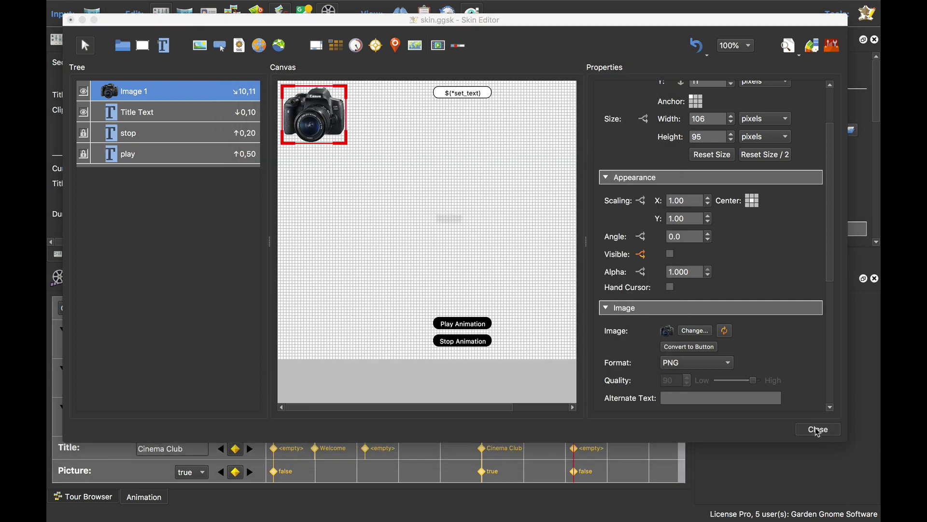
{"action": "left_click", "coordinate": [525, 237]}
{"action": "left_click", "coordinate": [698, 192]}
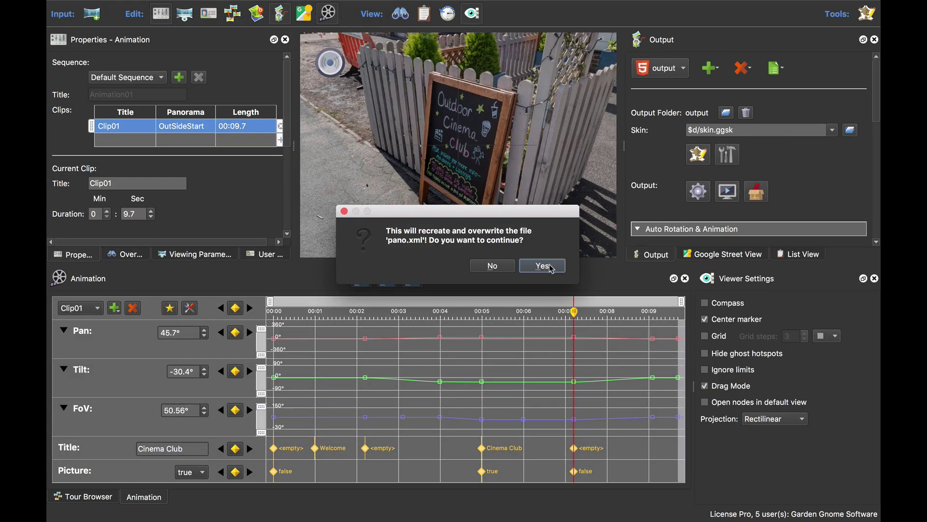
{"action": "left_click", "coordinate": [540, 265]}
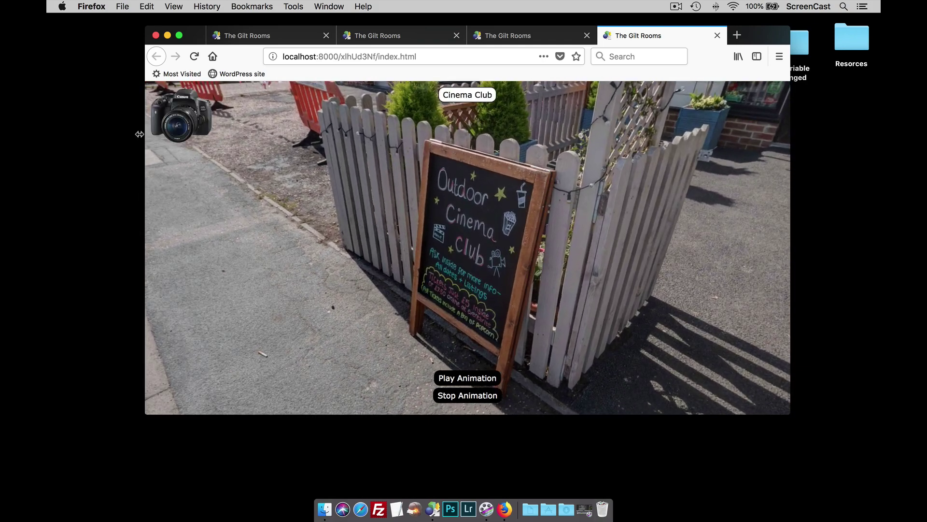
Switch to Pano2VR and place welcom.mp3 from the Gilt_Tea_Rooms folder on the chalkboard sign in the panorama as a sound.
{"action": "left_click", "coordinate": [179, 128]}
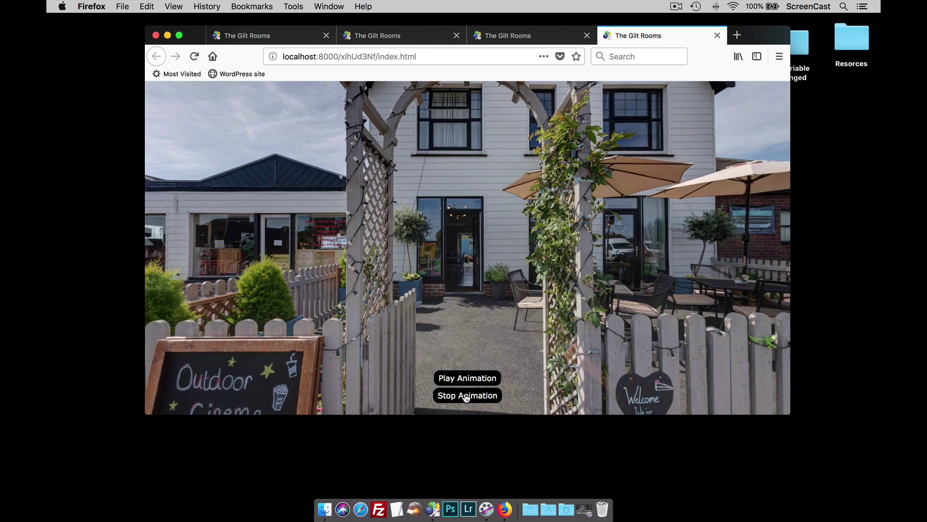
{"action": "left_click", "coordinate": [432, 508]}
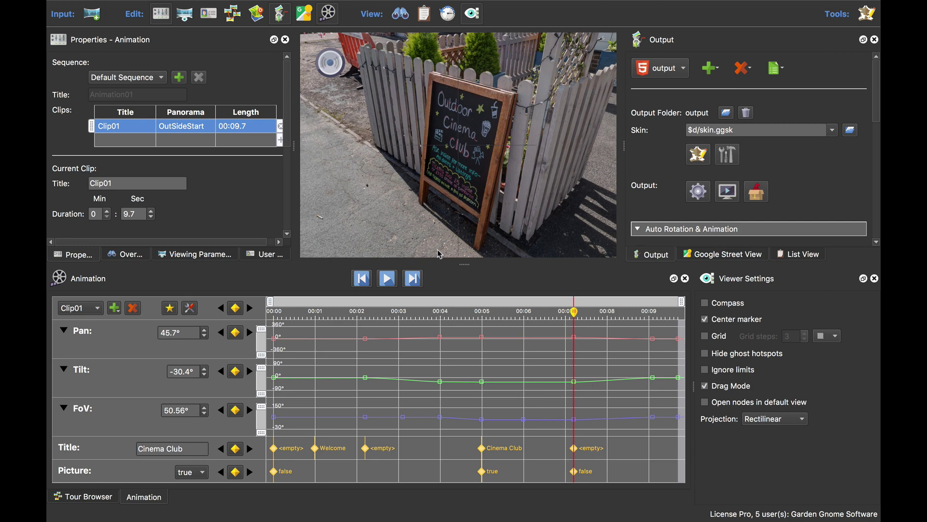
{"action": "key", "text": "super+Tab"}
{"action": "key", "text": "super+Tab"}
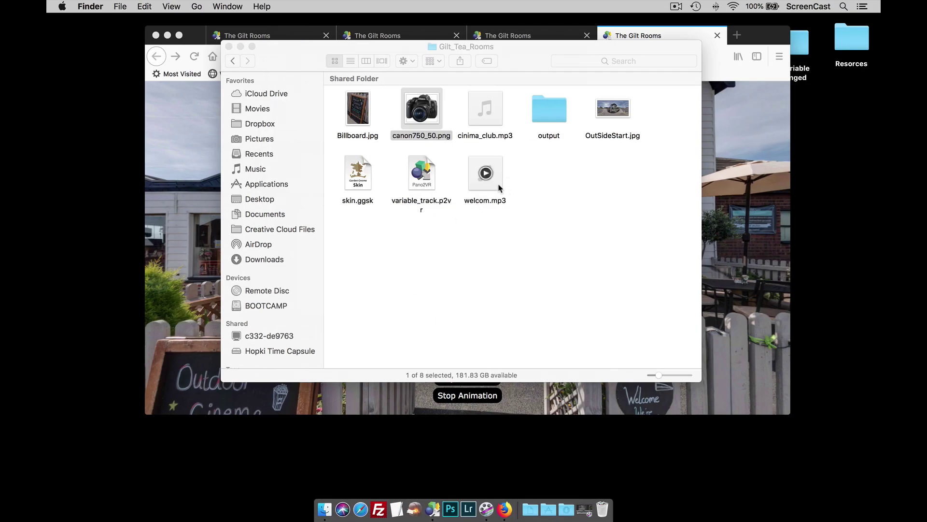
{"action": "left_click", "coordinate": [499, 186]}
{"action": "key", "text": "super+Tab"}
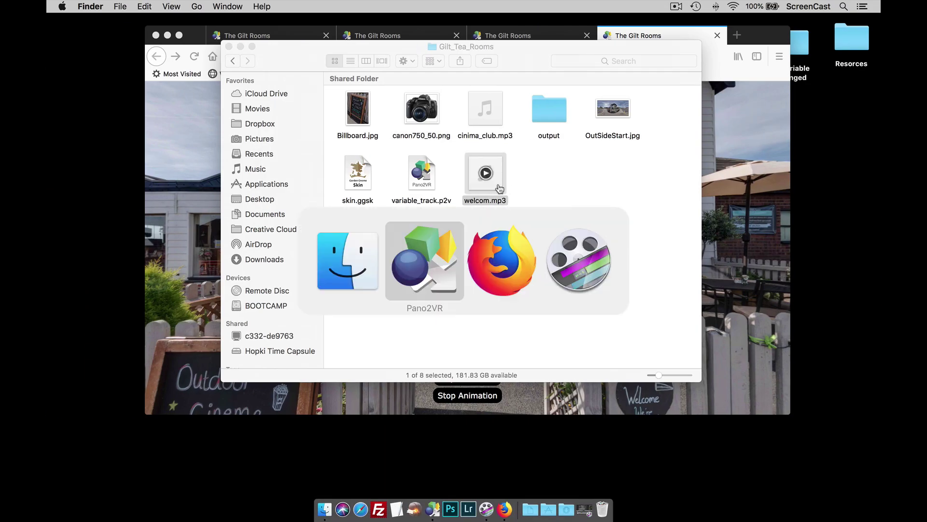
{"action": "left_click_drag", "start_coordinate": [499, 187], "coordinate": [485, 139]}
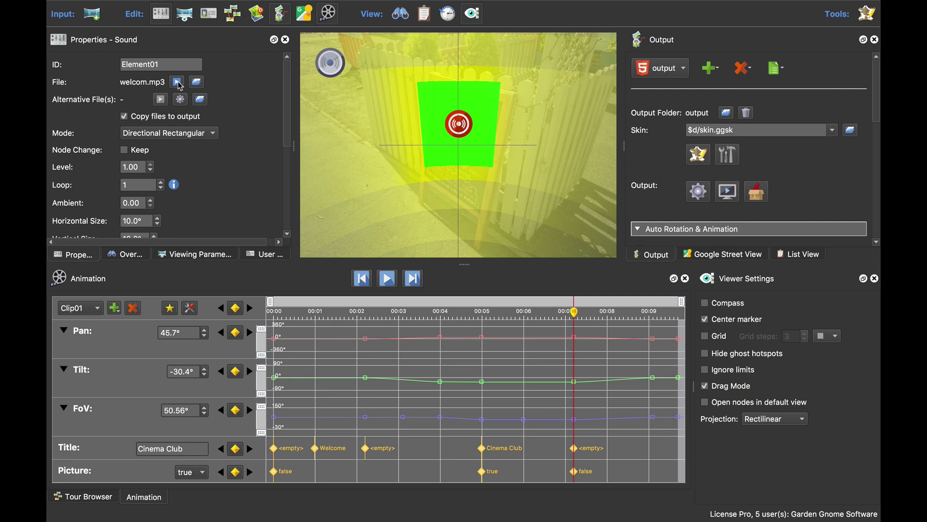
Set the welcom.mp3 sound's mode to Static and open its loop count for editing.
{"action": "left_click", "coordinate": [135, 139]}
{"action": "left_click", "coordinate": [135, 100]}
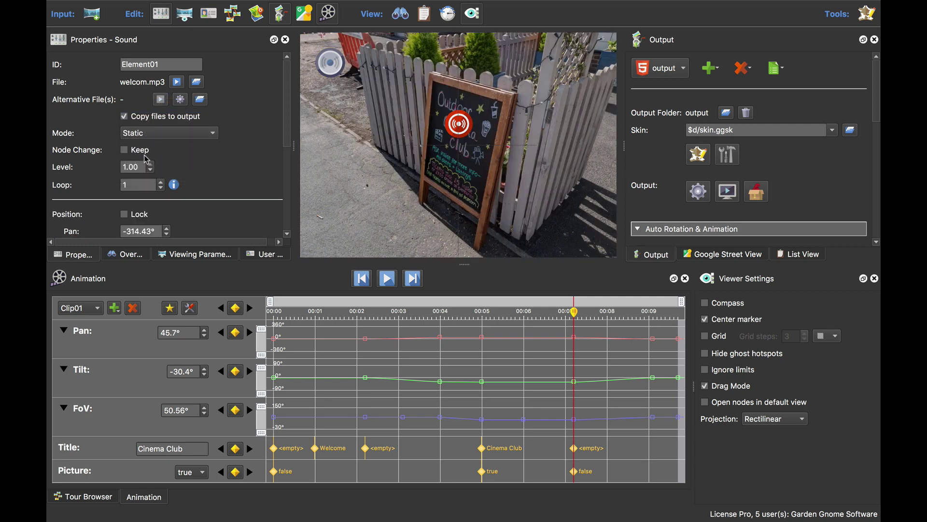
{"action": "double_click", "coordinate": [129, 185]}
Place cinima_club.mp3 from the Gilt_Tea_Rooms folder in the panorama as a second sound, just beside the chalkboard sign.
{"action": "key", "text": "super+Tab"}
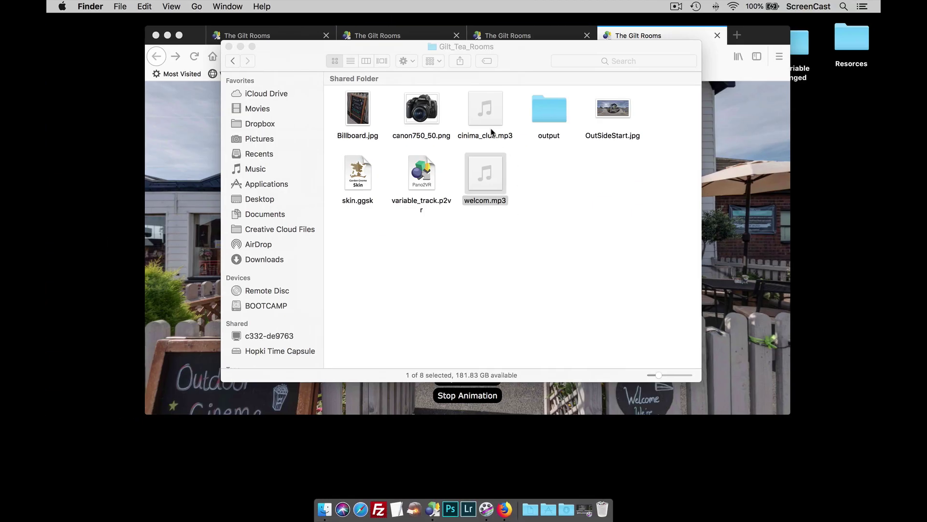
{"action": "left_click", "coordinate": [494, 125]}
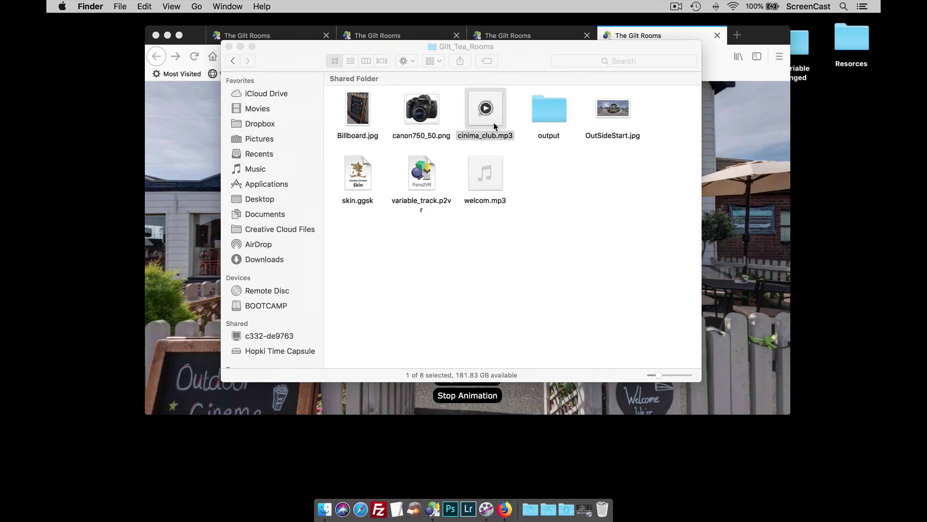
{"action": "key", "text": "super+Tab"}
{"action": "left_click_drag", "start_coordinate": [493, 125], "coordinate": [419, 141]}
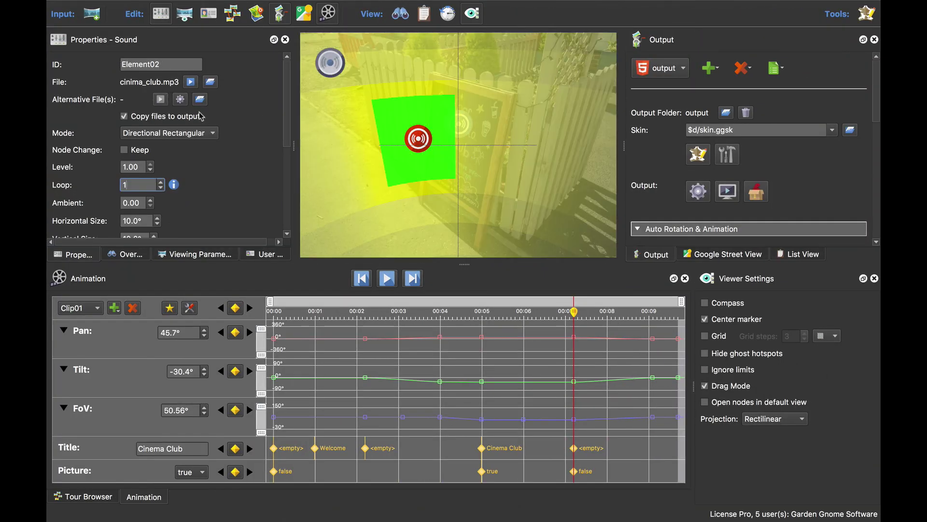
Preview the cinima_club.mp3 sound, set its mode to Static and its loop count to -1, and deselect it.
{"action": "left_click", "coordinate": [191, 83]}
{"action": "left_click", "coordinate": [164, 133]}
{"action": "left_click", "coordinate": [140, 103]}
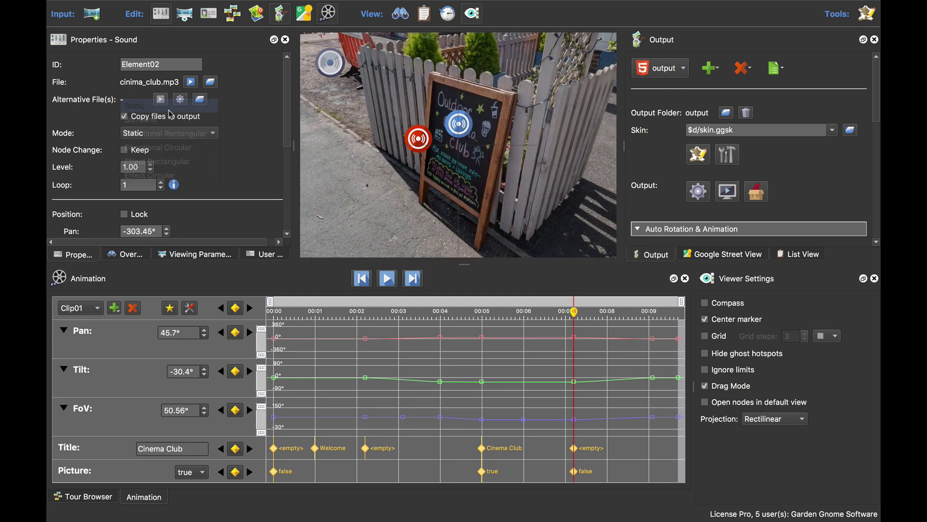
{"action": "left_click_drag", "start_coordinate": [135, 182], "coordinate": [126, 181]}
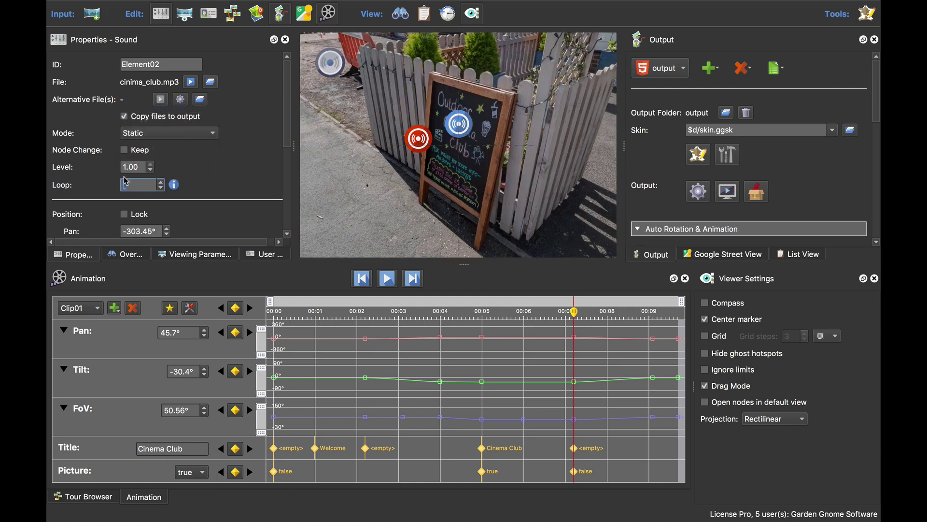
{"action": "type", "text": "-1"}
{"action": "left_click", "coordinate": [511, 221]}
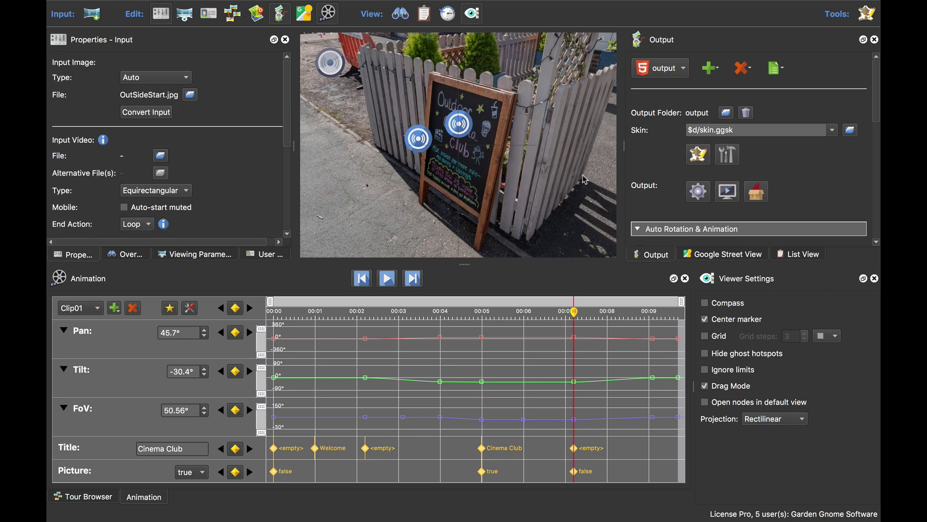
Add a Number track to the animation with the description Auido and the variable name play_audio.
{"action": "right_click", "coordinate": [127, 474]}
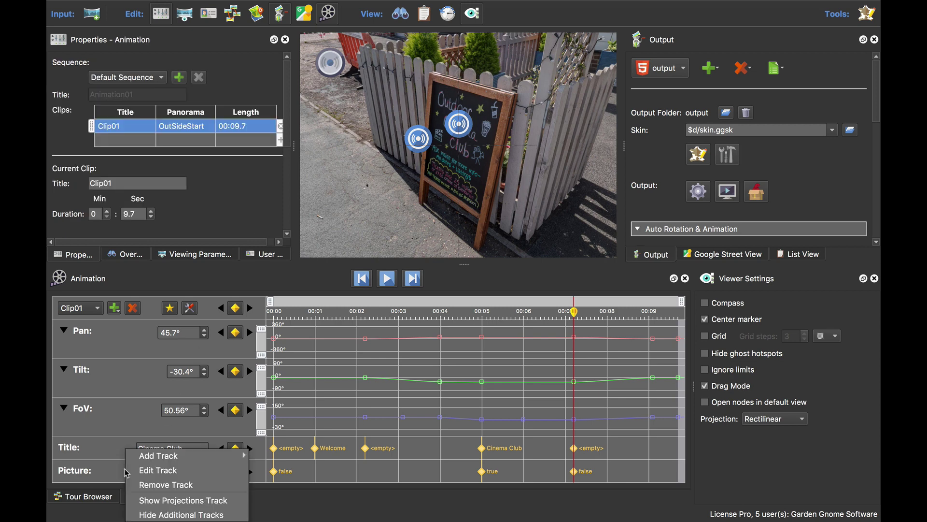
{"action": "mouse_move", "coordinate": [145, 459]}
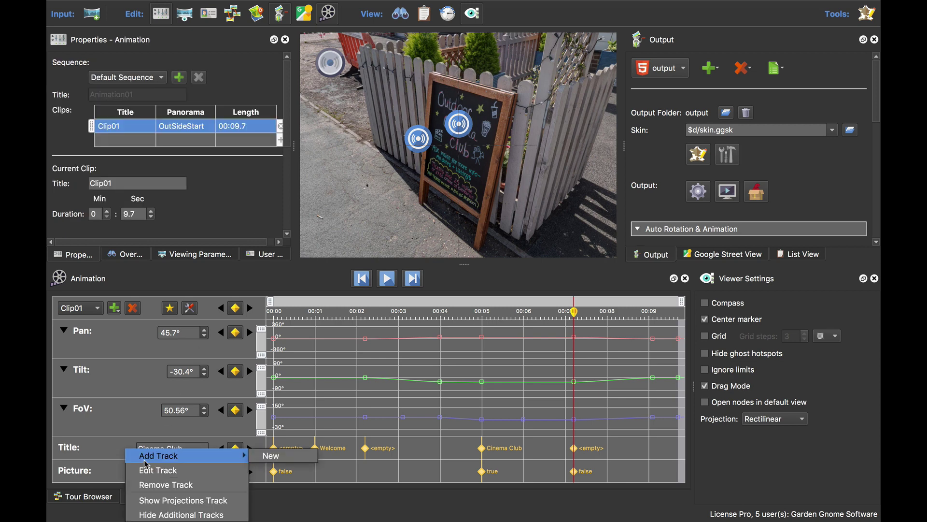
{"action": "left_click", "coordinate": [270, 455]}
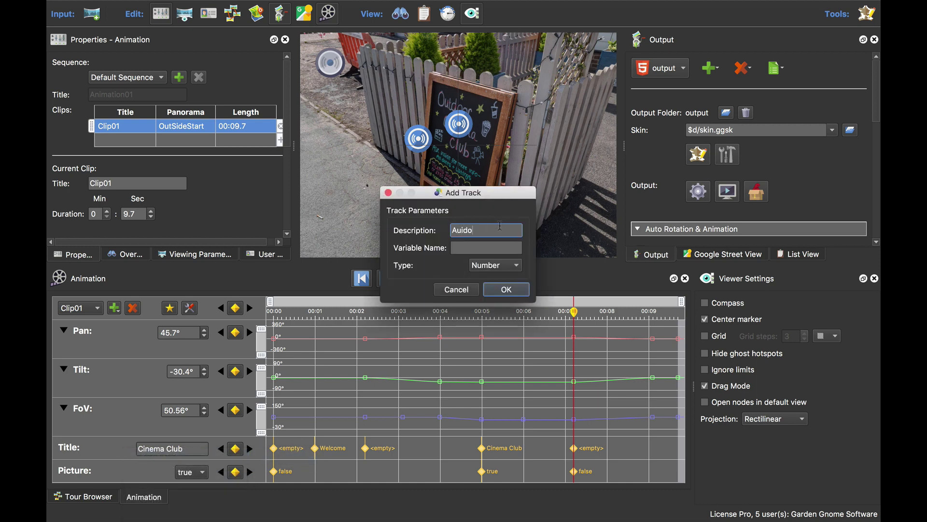
{"action": "left_click", "coordinate": [483, 248]}
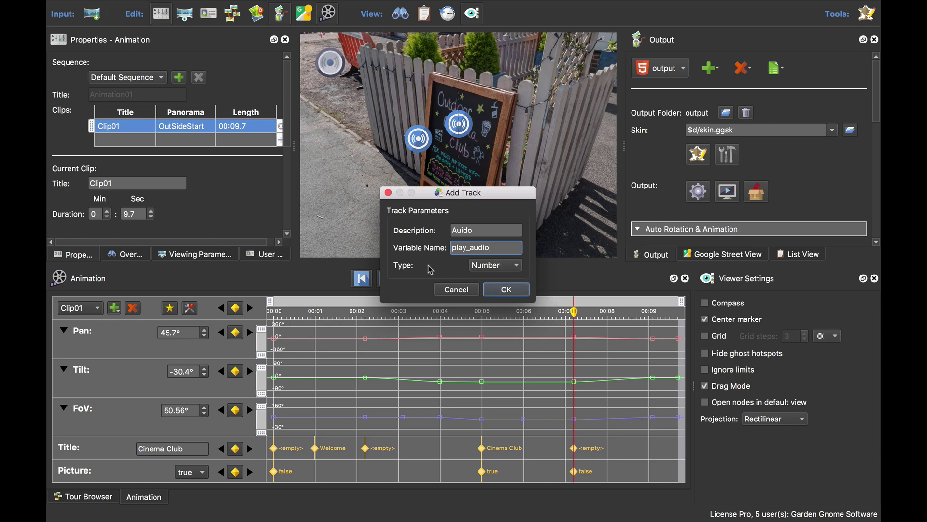
{"action": "left_click", "coordinate": [516, 291]}
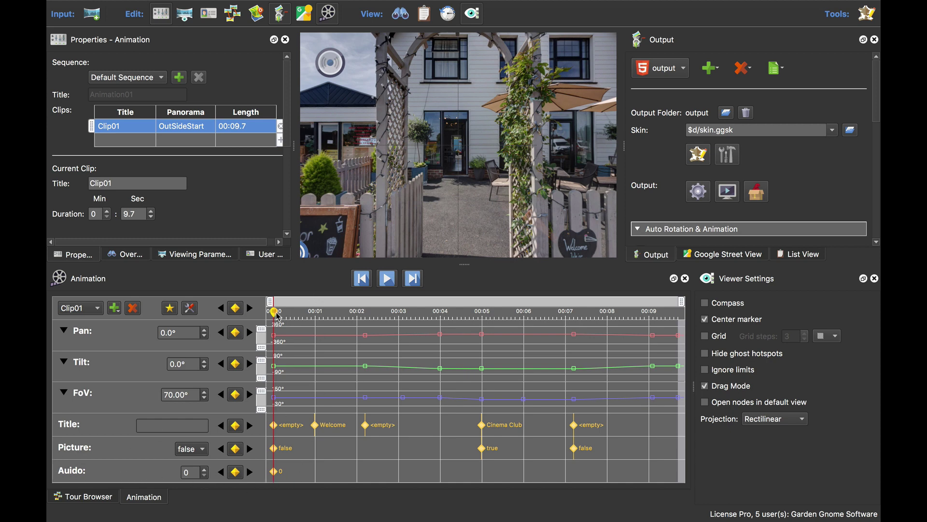
Add a keyframe with value 1 to the Auido track at 00:01, in line with the Welcome title.
{"action": "left_click_drag", "start_coordinate": [275, 313], "coordinate": [316, 322]}
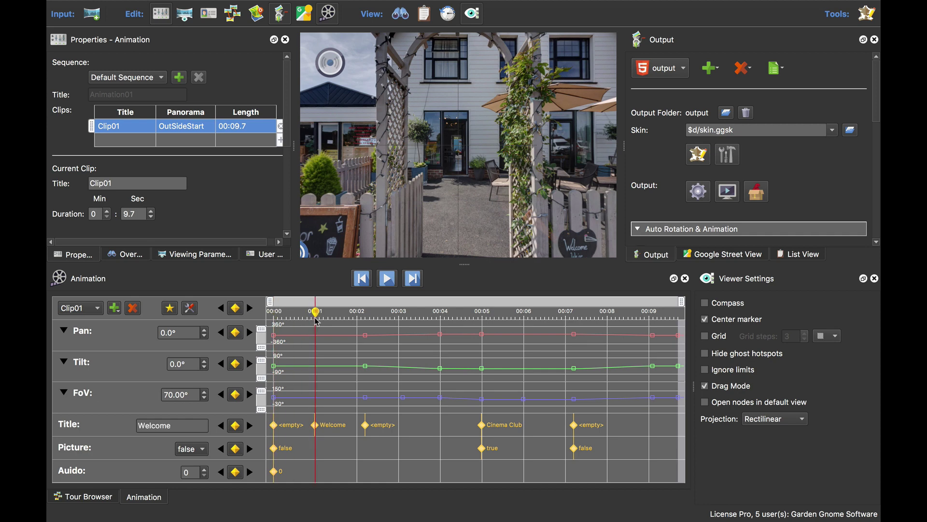
{"action": "double_click", "coordinate": [316, 476]}
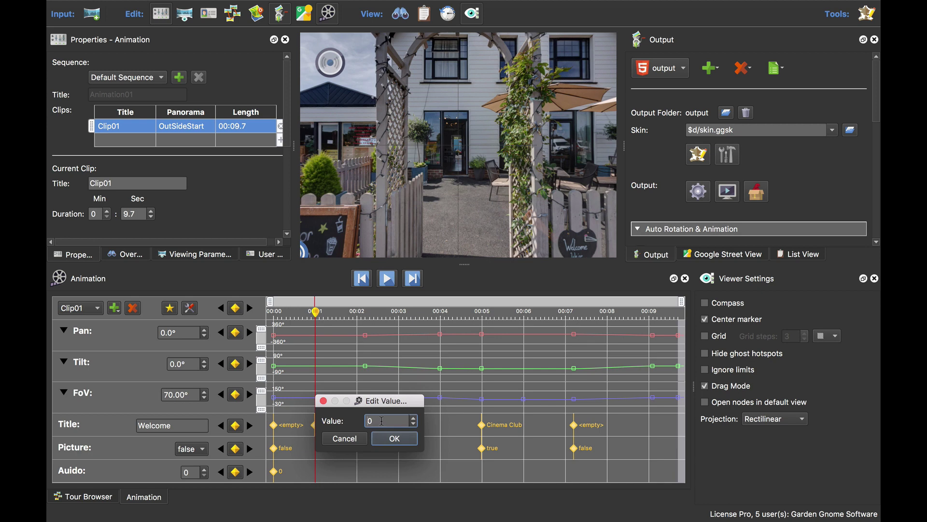
{"action": "type", "text": "1"}
{"action": "left_click", "coordinate": [392, 439]}
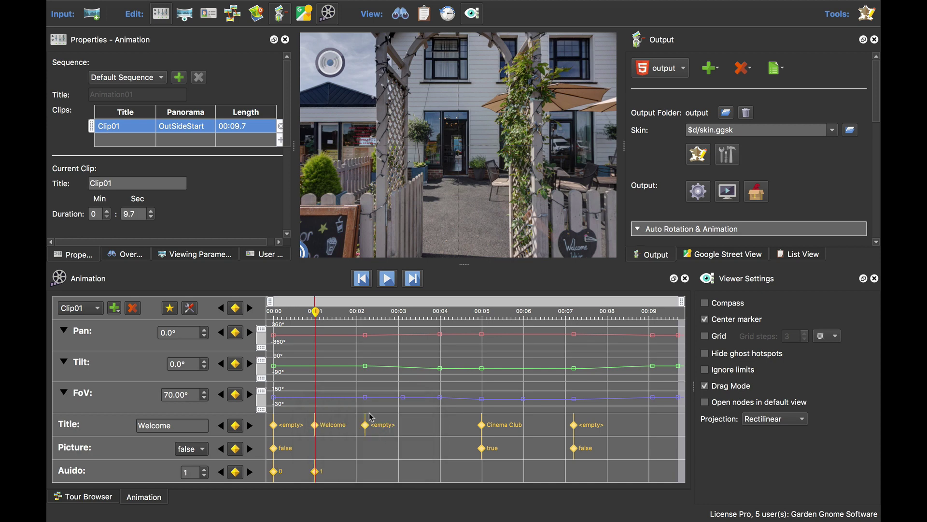
Add a keyframe with value 2 to the Auido track at 00:05, in line with the Cinema Club title.
{"action": "left_click_drag", "start_coordinate": [318, 315], "coordinate": [483, 339]}
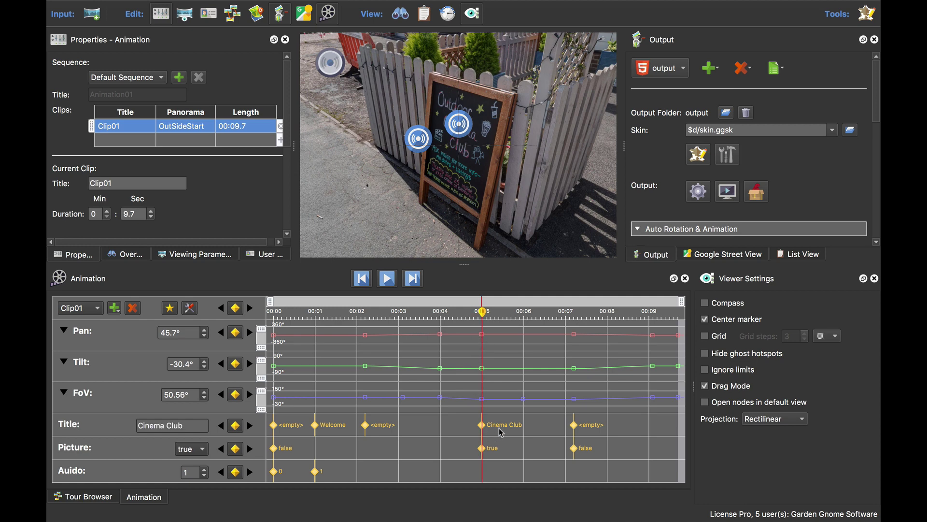
{"action": "double_click", "coordinate": [484, 476]}
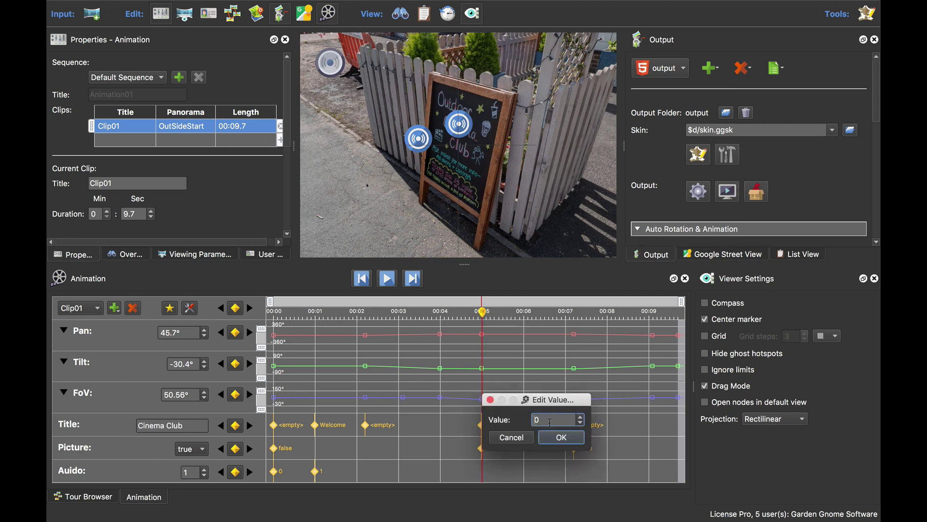
{"action": "type", "text": "2"}
{"action": "left_click", "coordinate": [560, 437]}
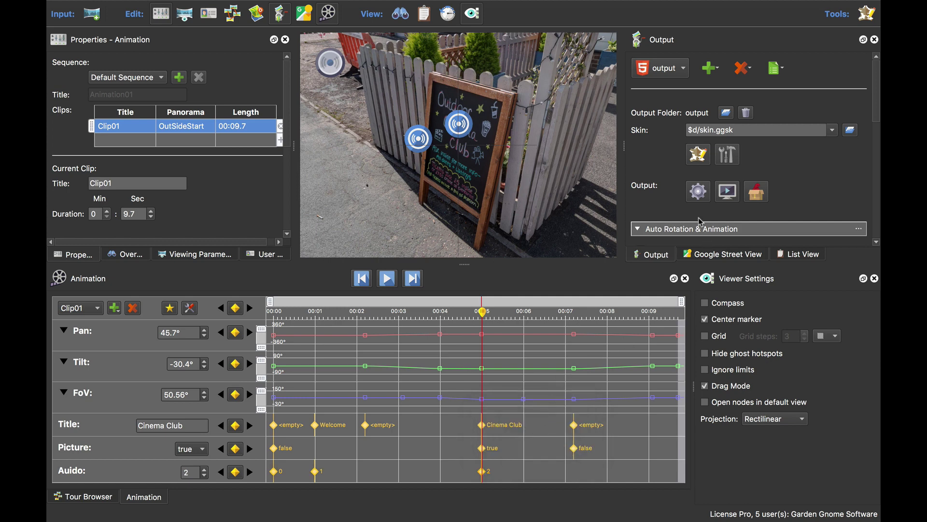
Open the skin for editing, add a container at about X 171, Y 118, and set its ID to Play Audio.
{"action": "left_click", "coordinate": [699, 154]}
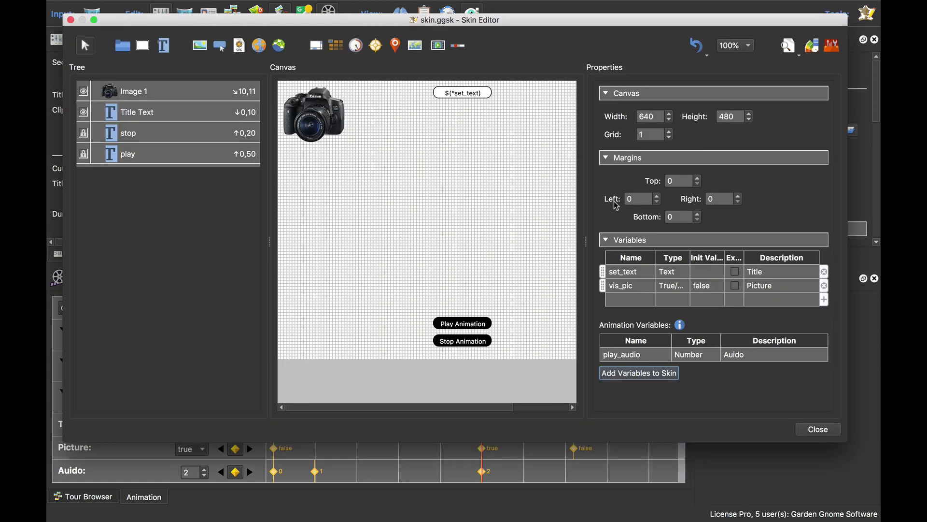
{"action": "left_click", "coordinate": [126, 52]}
{"action": "left_click", "coordinate": [396, 179]}
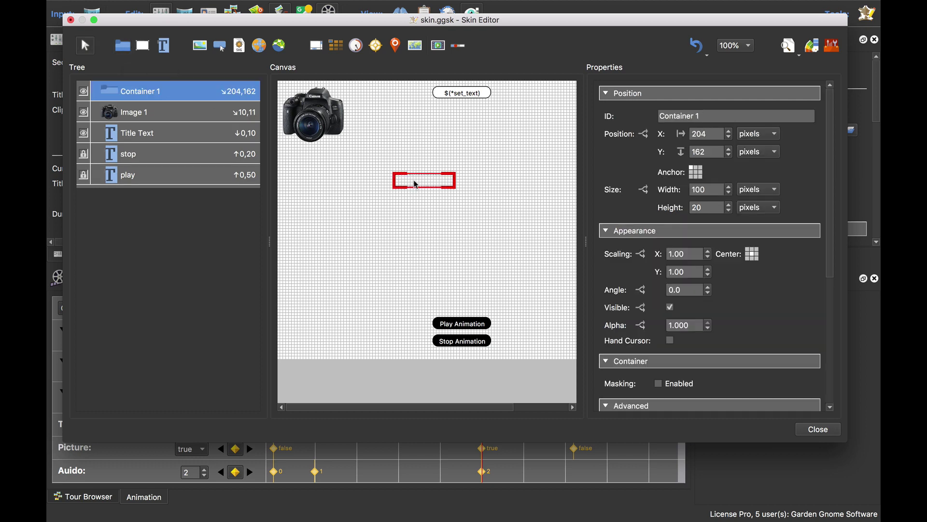
{"action": "left_click_drag", "start_coordinate": [414, 182], "coordinate": [396, 160]}
{"action": "left_click_drag", "start_coordinate": [714, 115], "coordinate": [642, 118]}
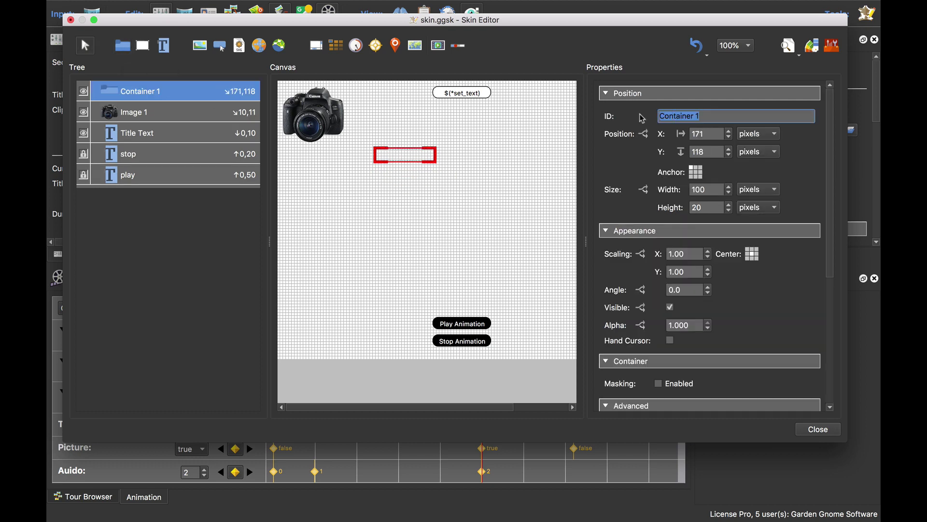
{"action": "type", "text": "Play Audio"}
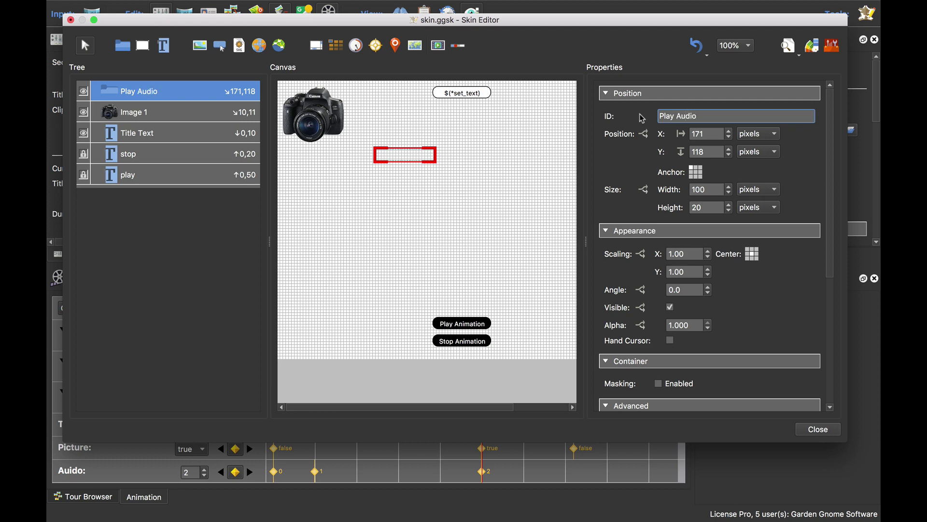
{"action": "key", "text": "Return"}
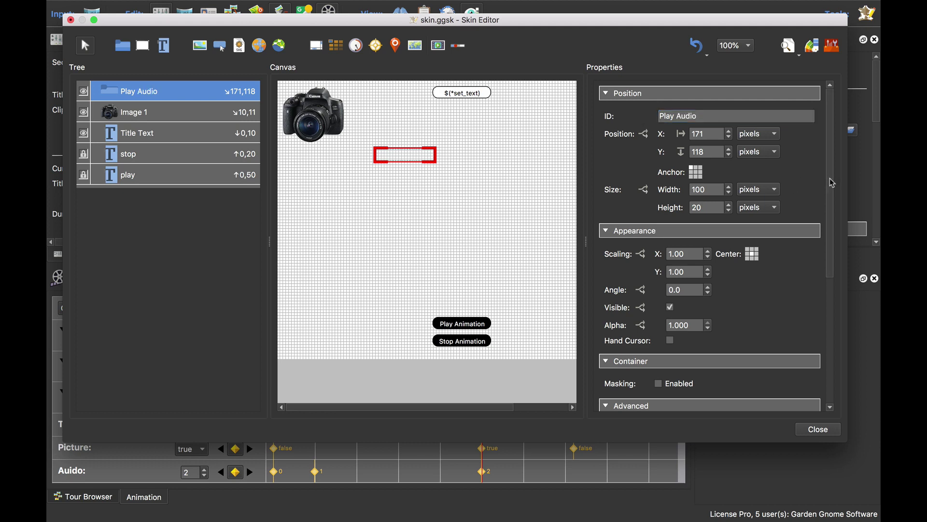
{"action": "left_click_drag", "start_coordinate": [833, 183], "coordinate": [848, 322]}
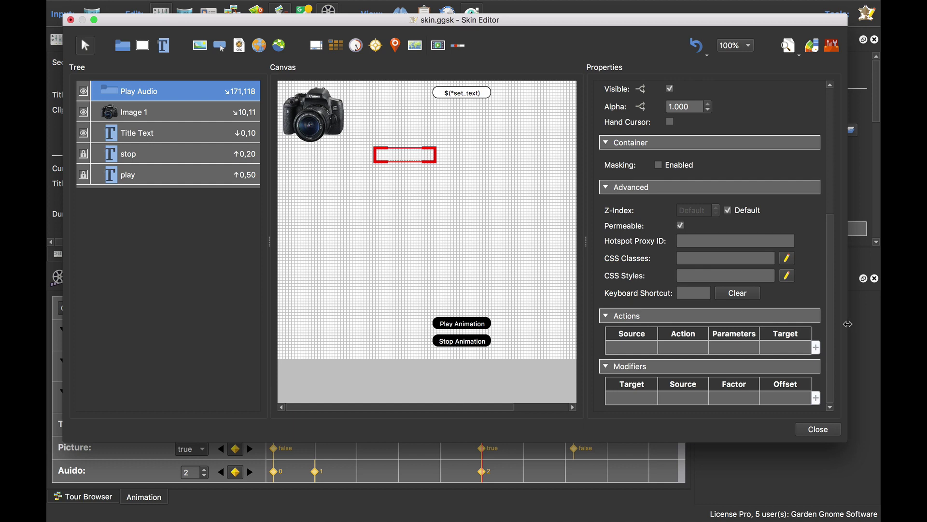
{"action": "double_click", "coordinate": [640, 349]}
{"action": "left_click", "coordinate": [455, 213]}
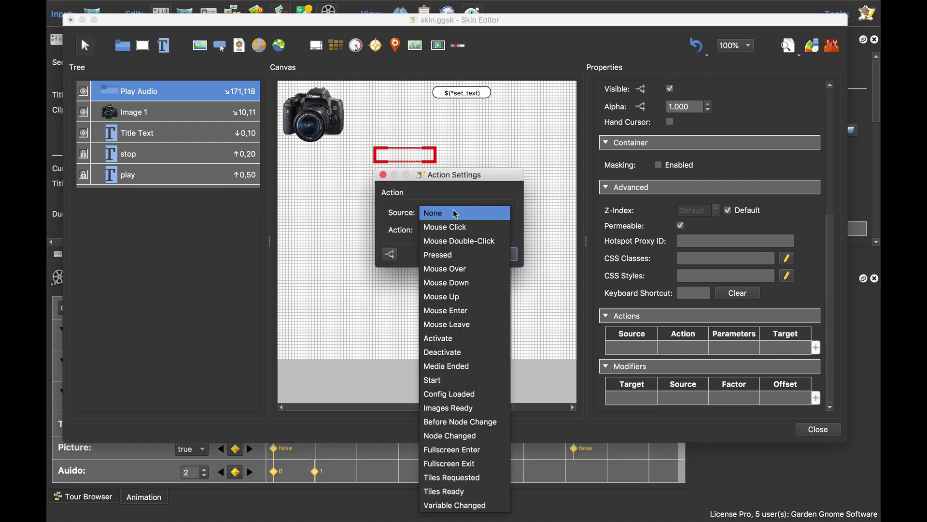
{"action": "left_click", "coordinate": [478, 505]}
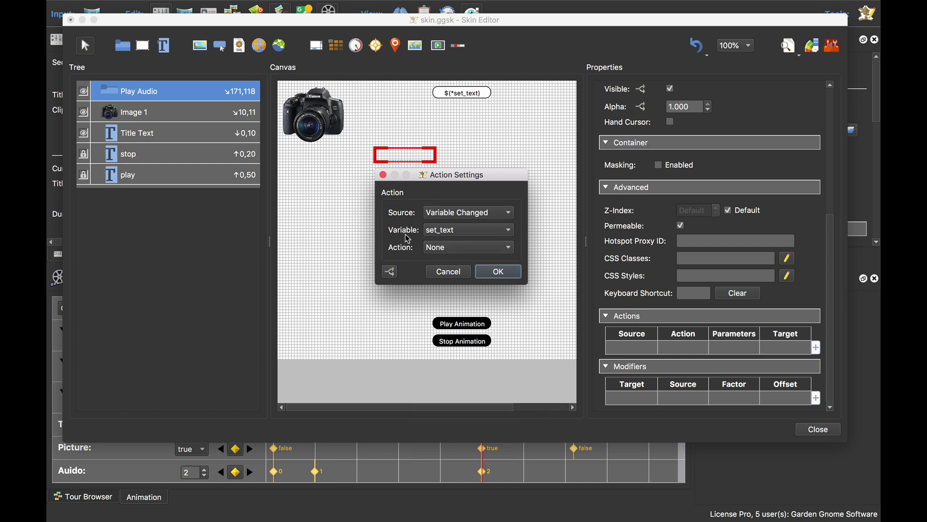
{"action": "left_click", "coordinate": [439, 230]}
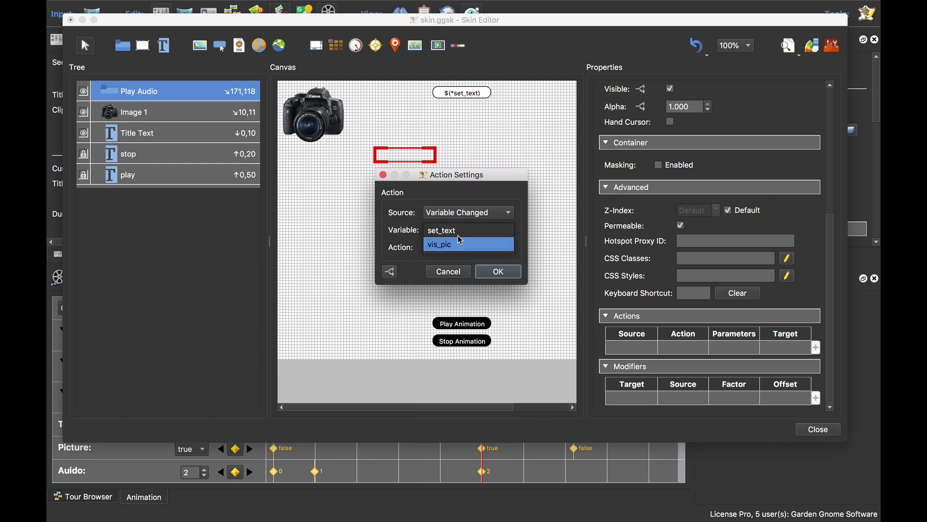
{"action": "left_click", "coordinate": [458, 274]}
{"action": "left_click", "coordinate": [458, 274]}
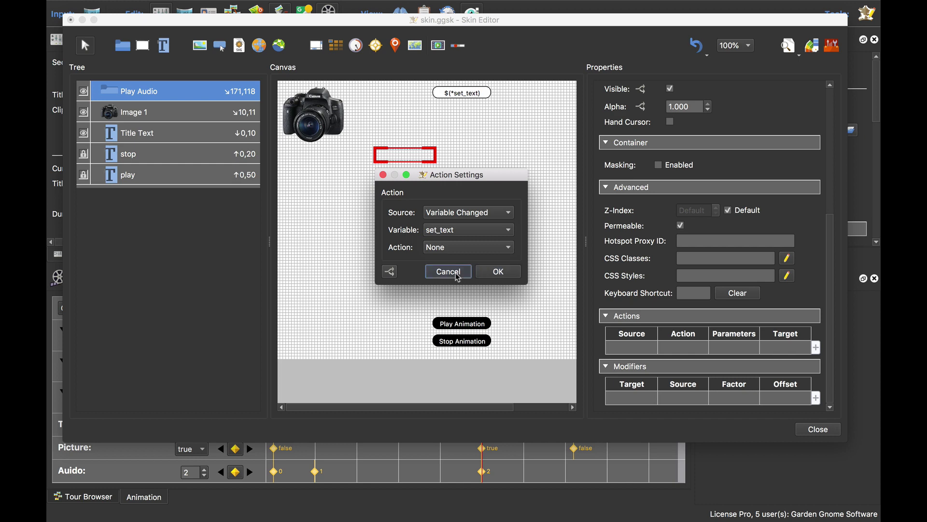
Cancel the open action settings and add the animation variable play_audio to the skin's variables.
{"action": "left_click", "coordinate": [467, 245]}
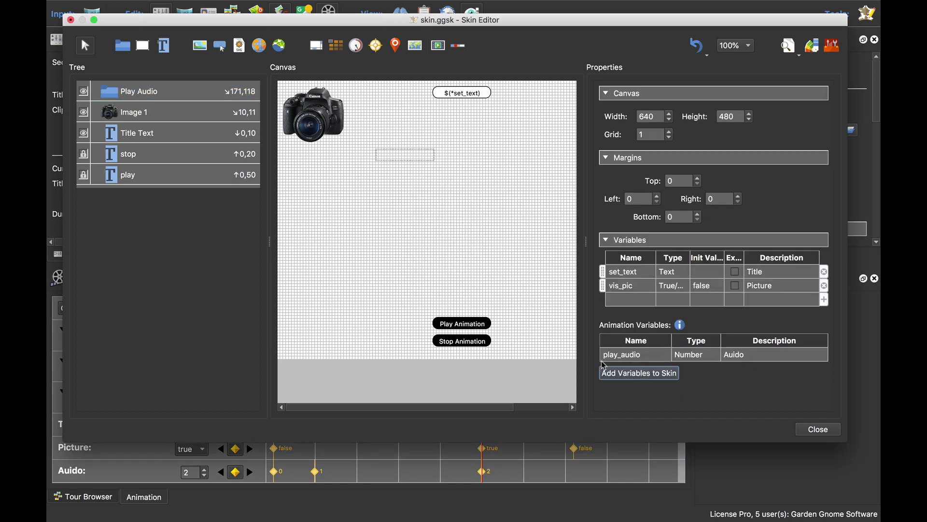
{"action": "left_click", "coordinate": [656, 359]}
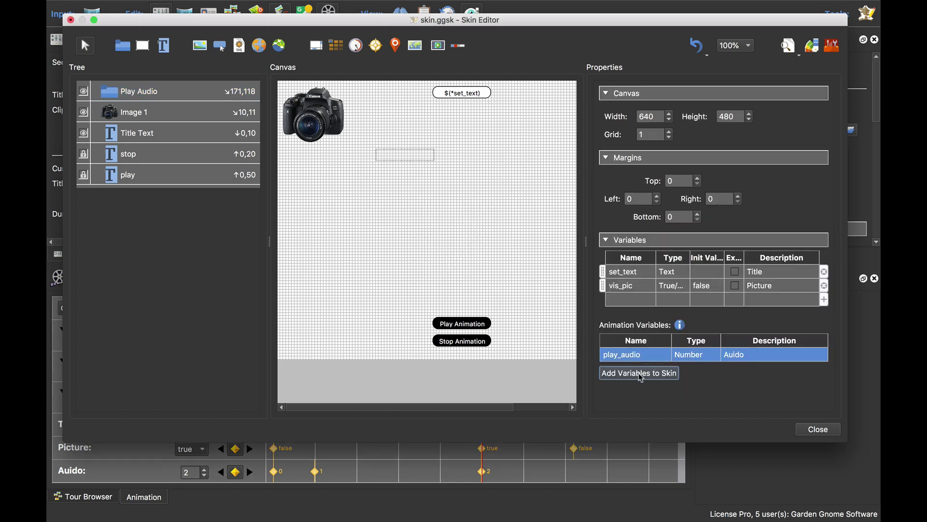
{"action": "left_click", "coordinate": [642, 374]}
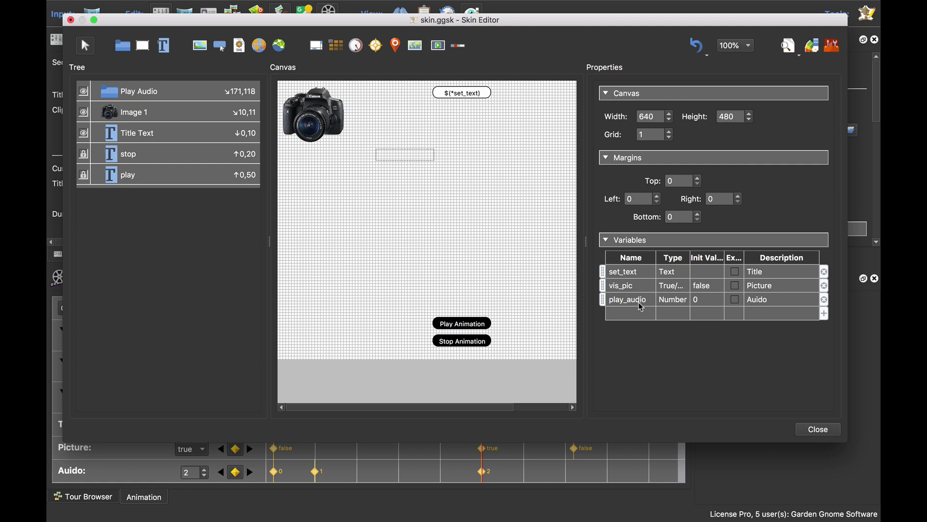
Add an action to the Play Audio container that plays media Element01 with loop 1 when the variable play_audio changes.
{"action": "left_click", "coordinate": [428, 157]}
{"action": "scroll", "coordinate": [758, 293], "scroll_direction": "down", "scroll_amount": 6}
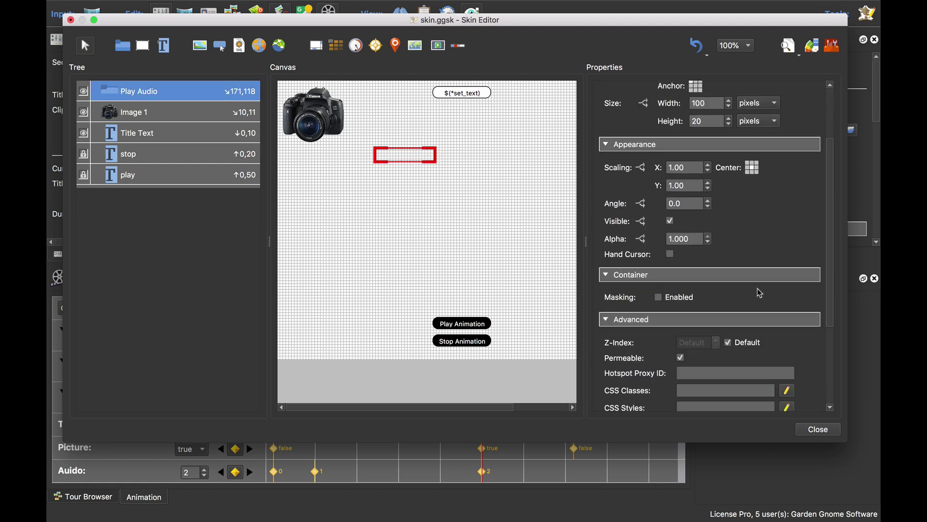
{"action": "double_click", "coordinate": [641, 347]}
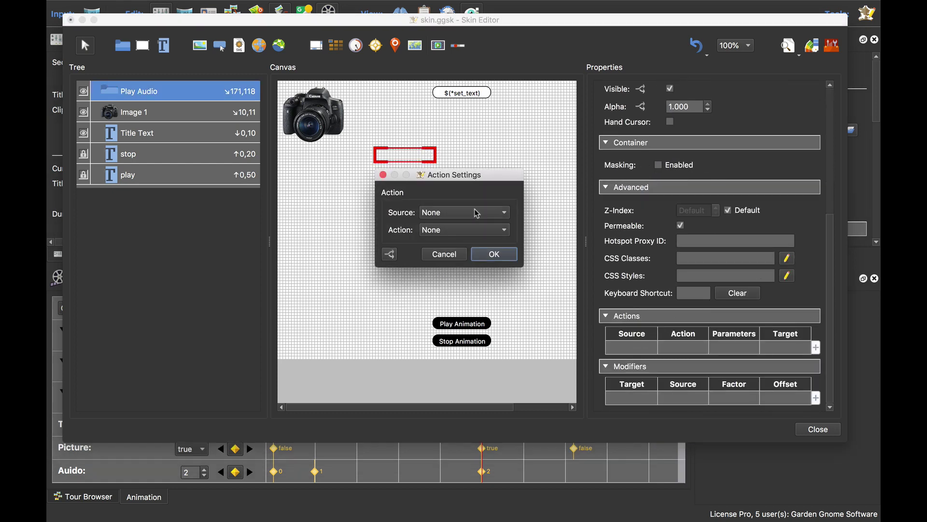
{"action": "left_click", "coordinate": [478, 213]}
{"action": "left_click", "coordinate": [455, 505]}
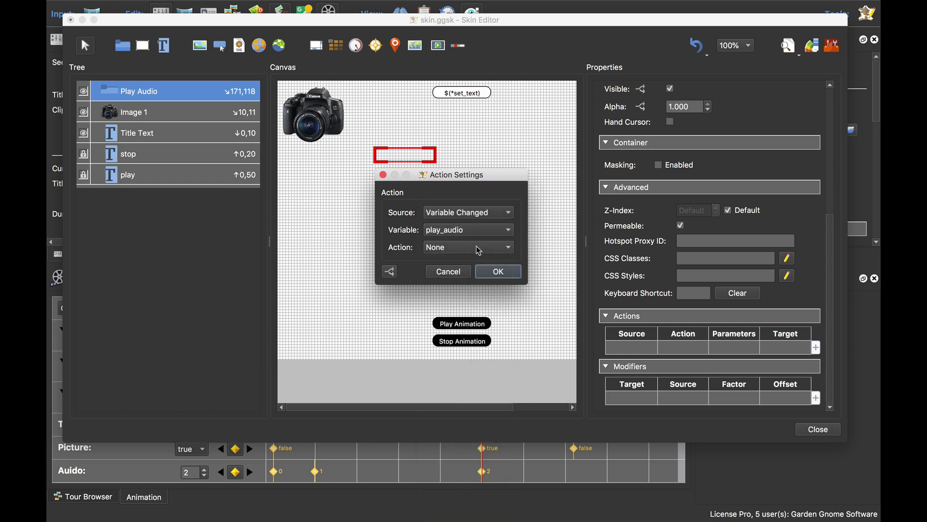
{"action": "left_click", "coordinate": [479, 253]}
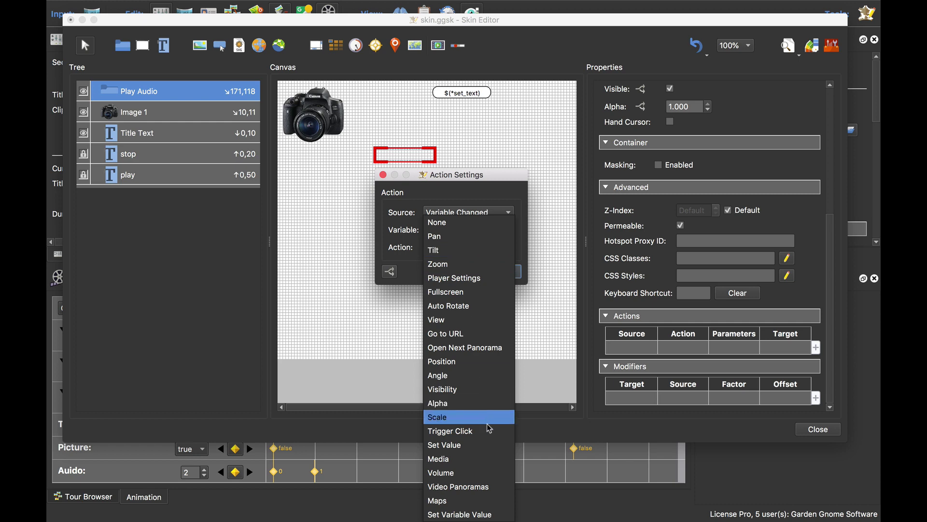
{"action": "left_click", "coordinate": [495, 465]}
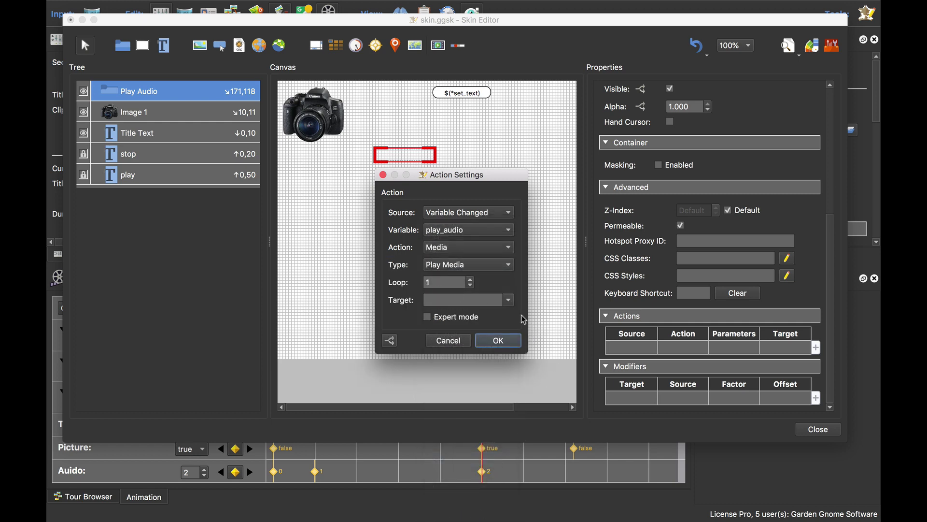
{"action": "left_click", "coordinate": [509, 300]}
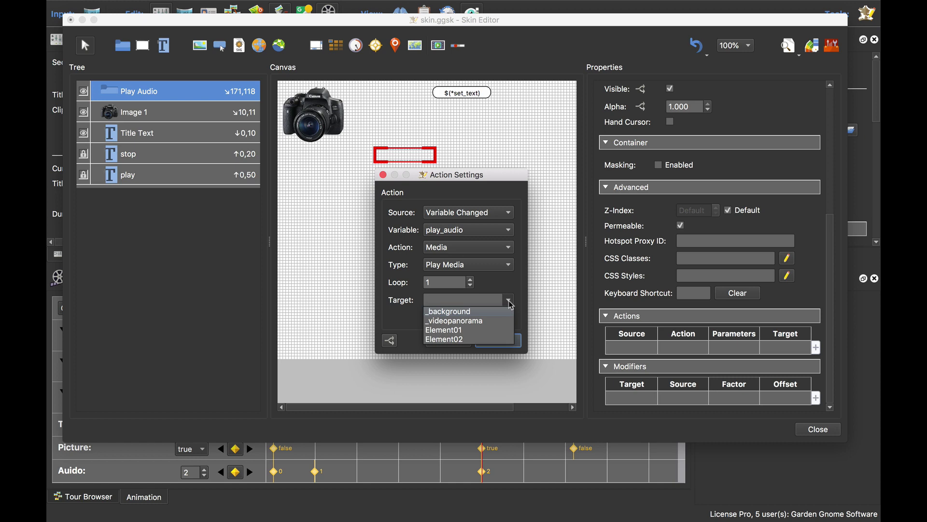
{"action": "left_click", "coordinate": [483, 331]}
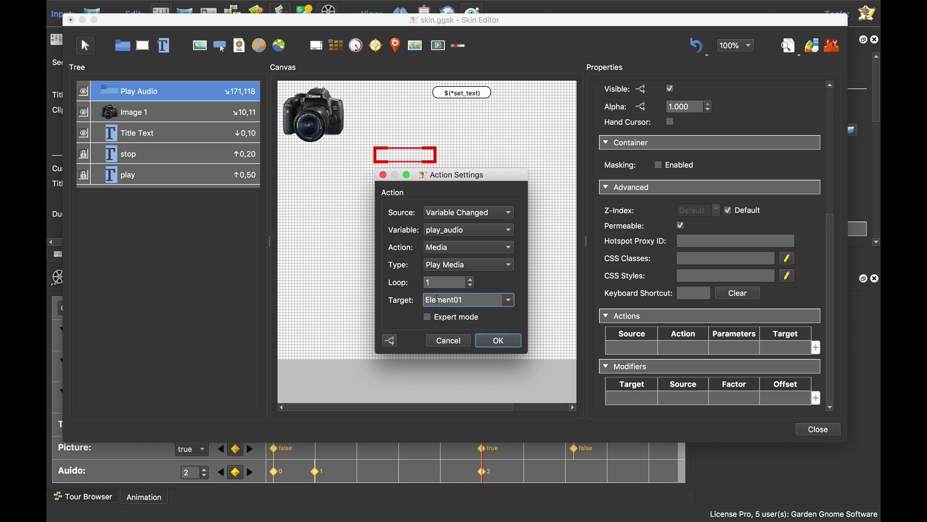
{"action": "left_click", "coordinate": [498, 341]}
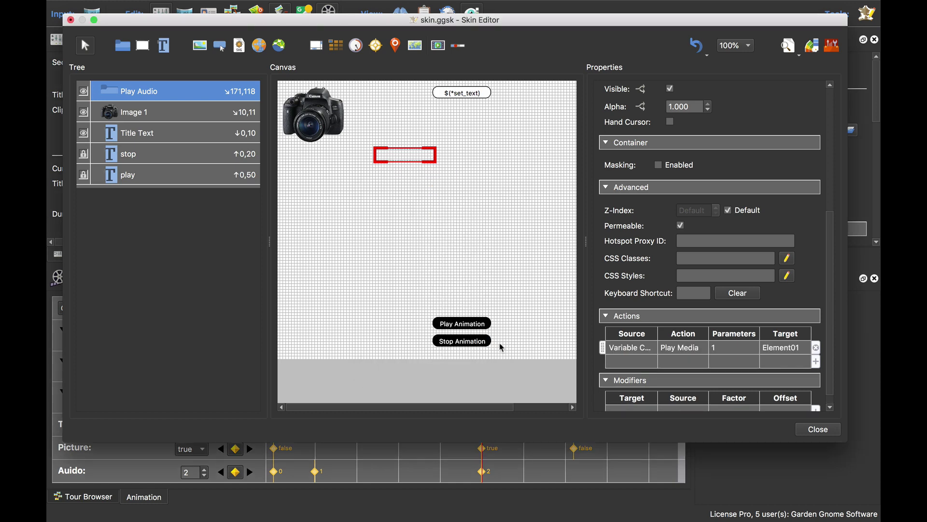
Duplicate the container's Play Media action and set the copy's target to Element02.
{"action": "left_click", "coordinate": [646, 350]}
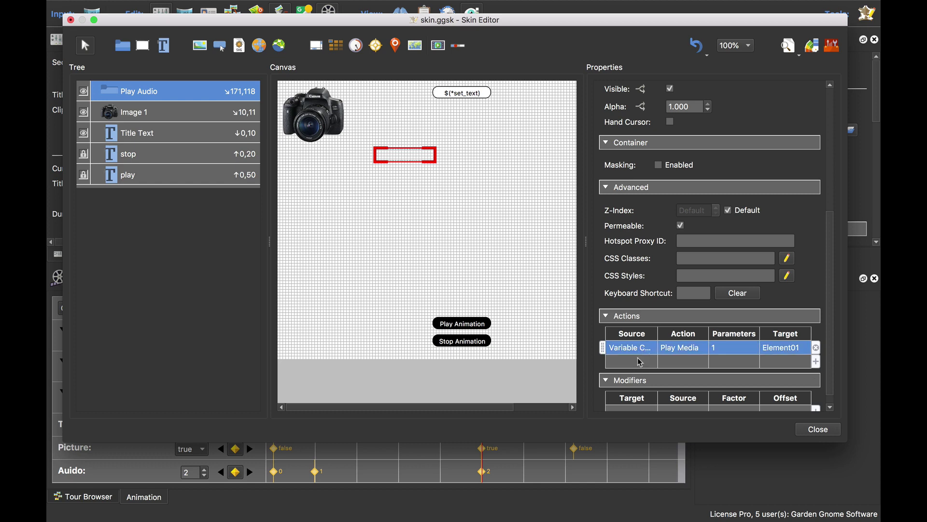
{"action": "left_click", "coordinate": [636, 362]}
{"action": "key", "text": "super+v"}
{"action": "double_click", "coordinate": [633, 362]}
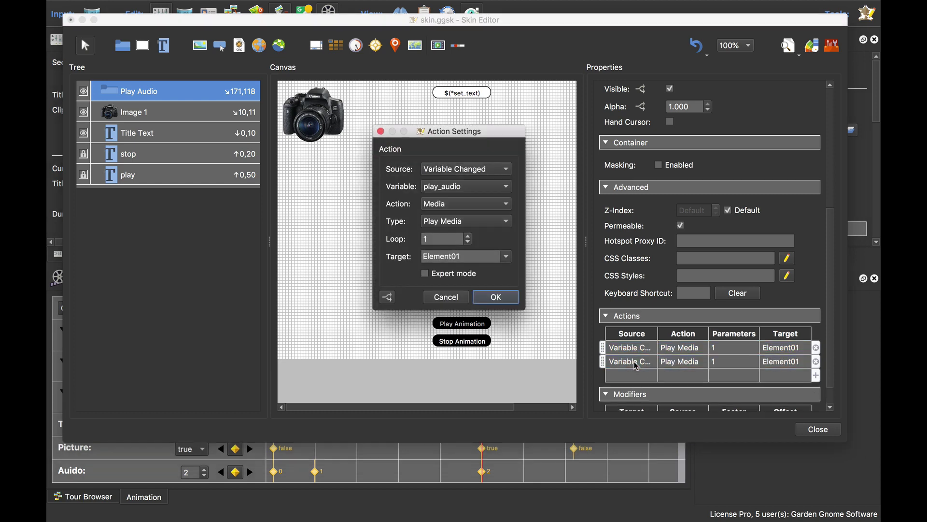
{"action": "left_click", "coordinate": [506, 256]}
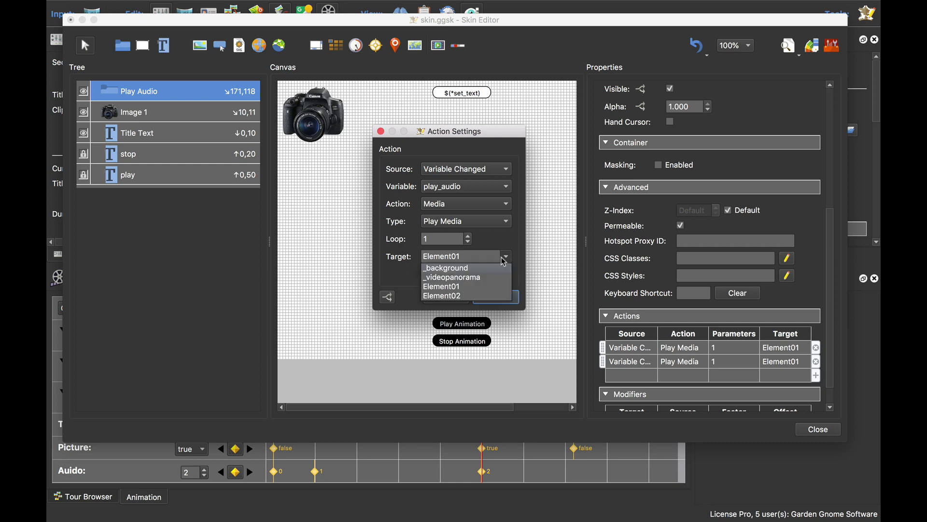
{"action": "left_click", "coordinate": [478, 295]}
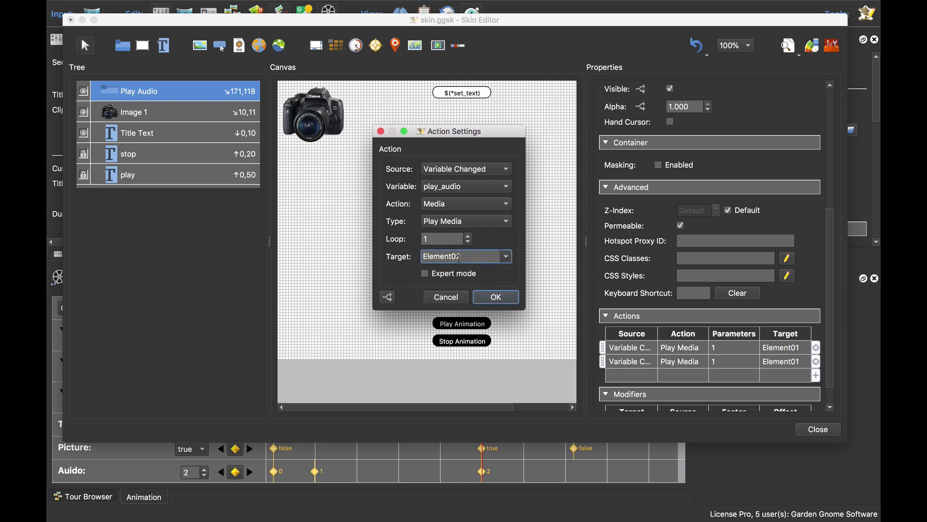
{"action": "left_click", "coordinate": [509, 297]}
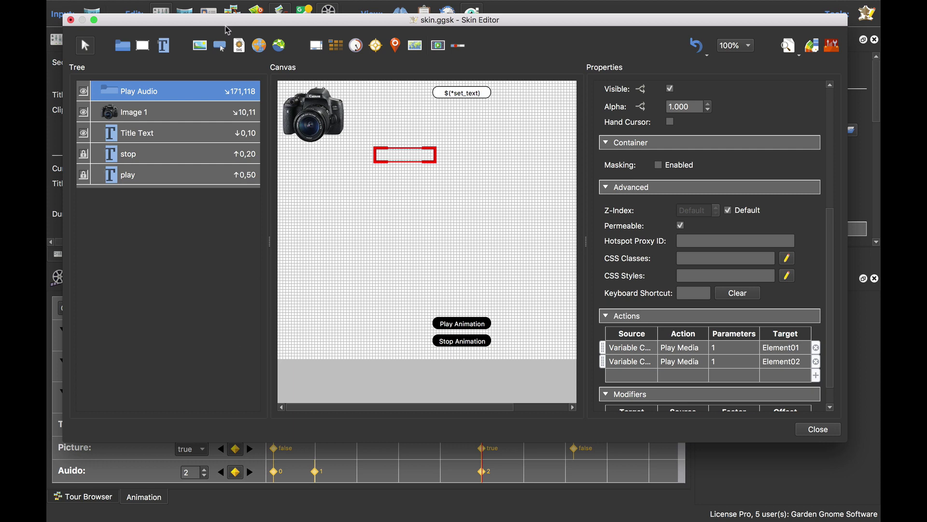
Add a filter to the Element01 action with the variable *play_audio as trigger, the = comparison and its trigger value.
{"action": "left_click_drag", "start_coordinate": [230, 24], "coordinate": [232, 10]}
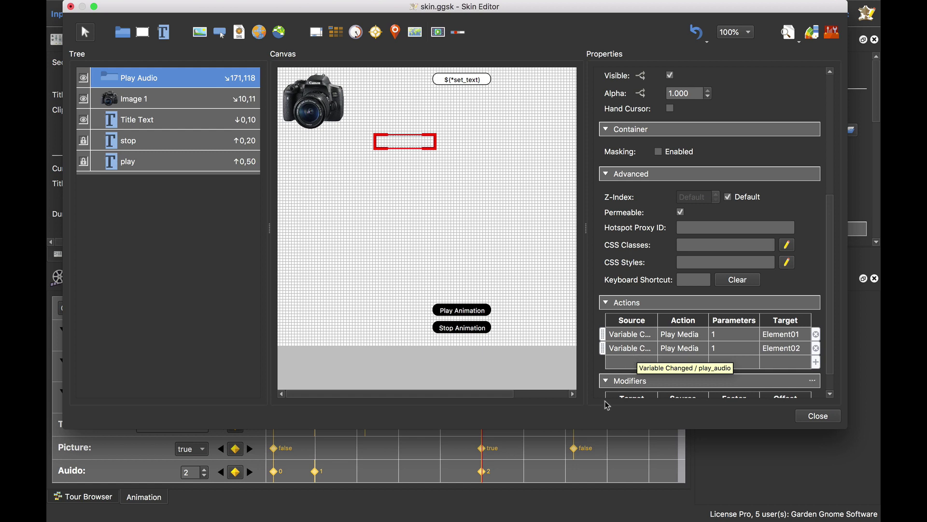
{"action": "double_click", "coordinate": [626, 334]}
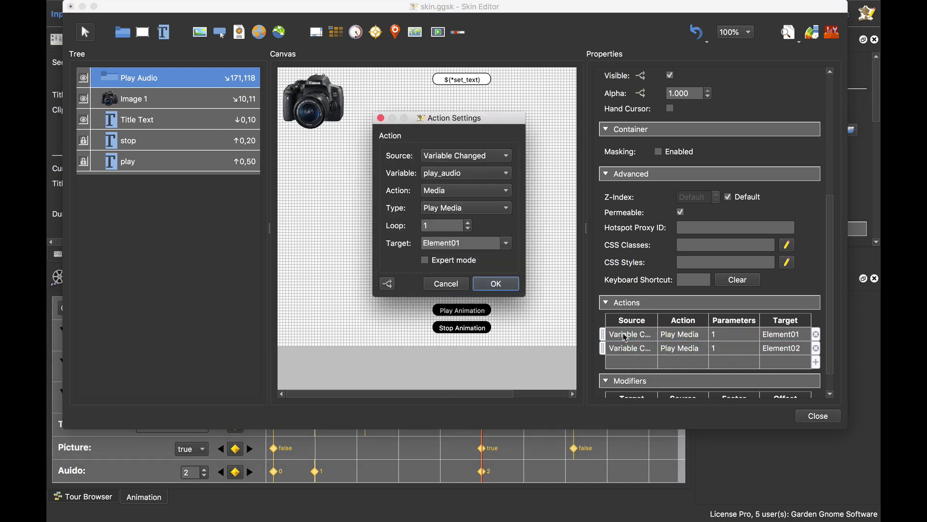
{"action": "left_click", "coordinate": [387, 285]}
{"action": "left_click", "coordinate": [338, 232]}
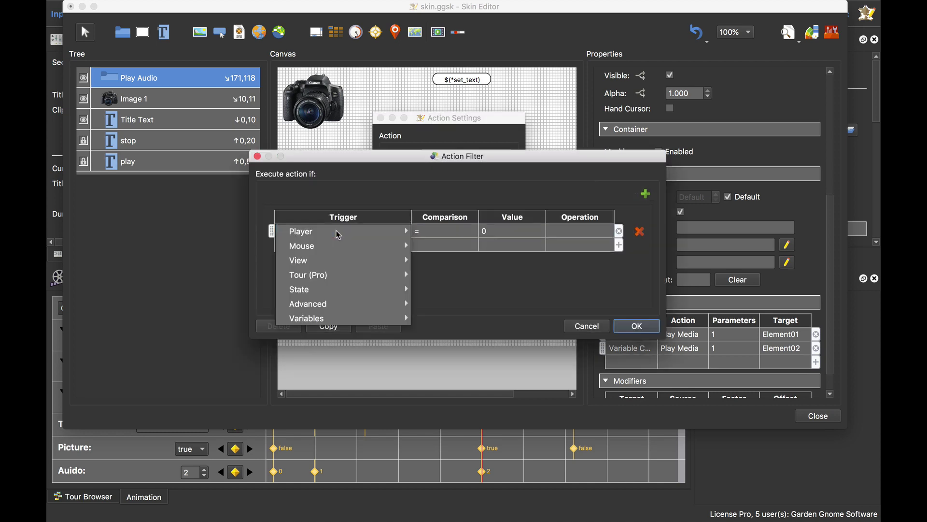
{"action": "mouse_move", "coordinate": [349, 317]}
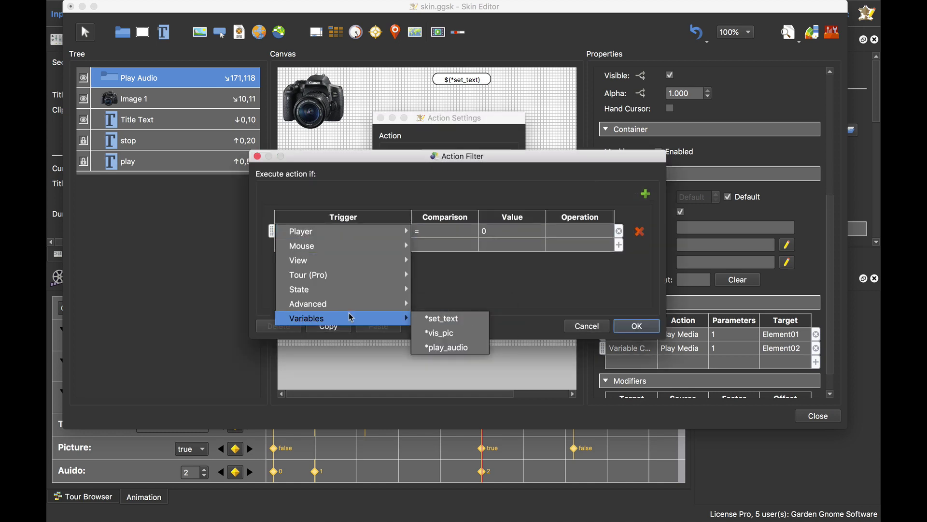
{"action": "left_click", "coordinate": [446, 347]}
{"action": "double_click", "coordinate": [496, 232]}
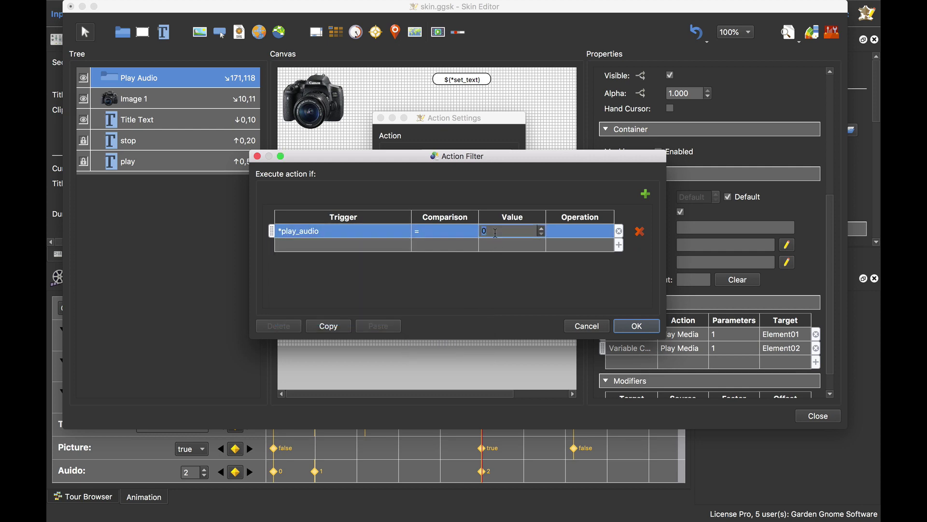
{"action": "left_click", "coordinate": [638, 326]}
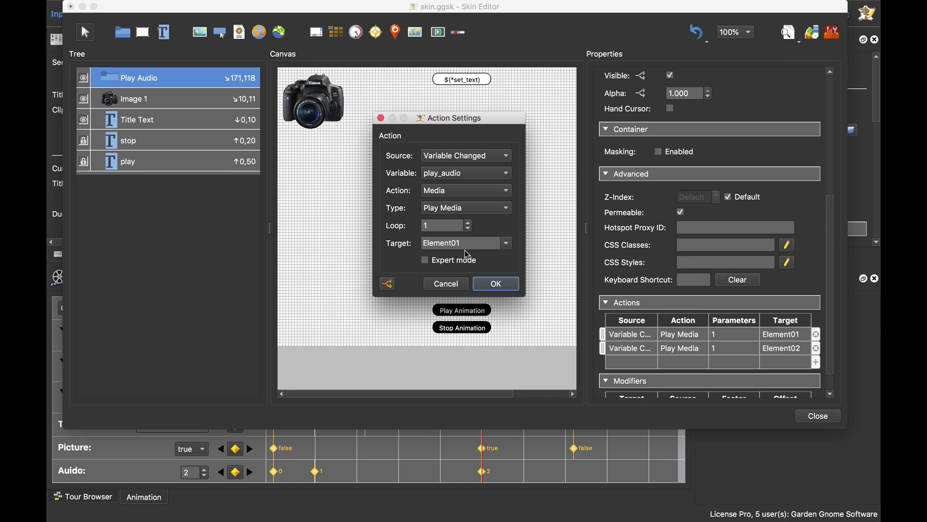
{"action": "left_click", "coordinate": [497, 284]}
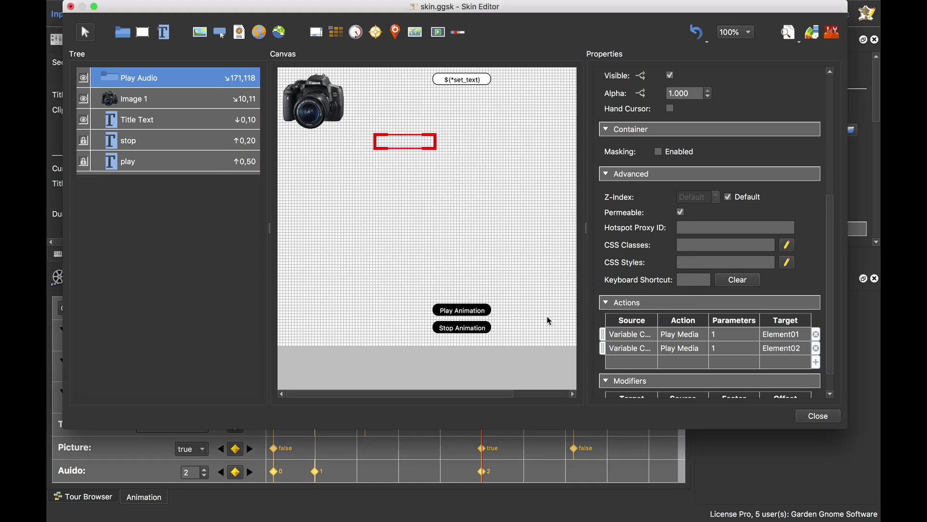
Add a filter to the Element02 action using *play_audio as trigger, the = comparison and its own trigger value.
{"action": "double_click", "coordinate": [637, 349]}
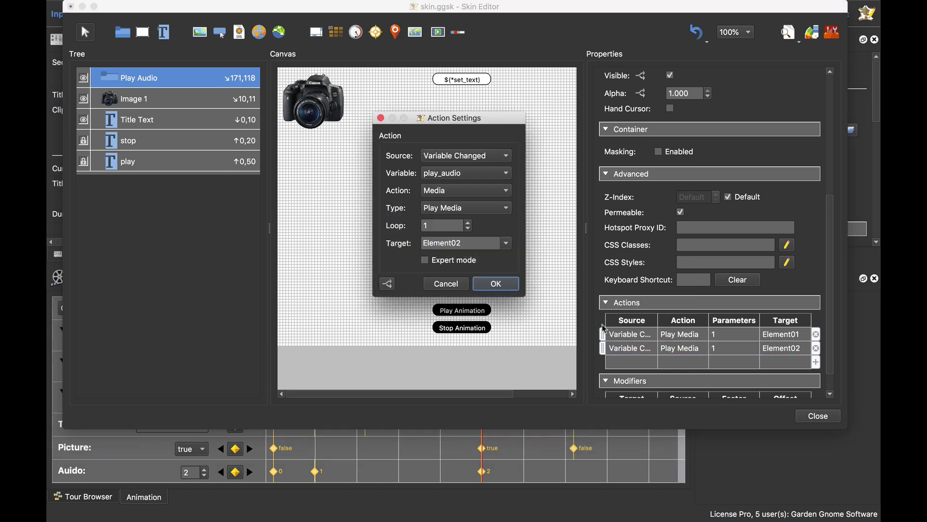
{"action": "left_click", "coordinate": [388, 285]}
{"action": "left_click", "coordinate": [348, 232]}
{"action": "left_click", "coordinate": [349, 232]}
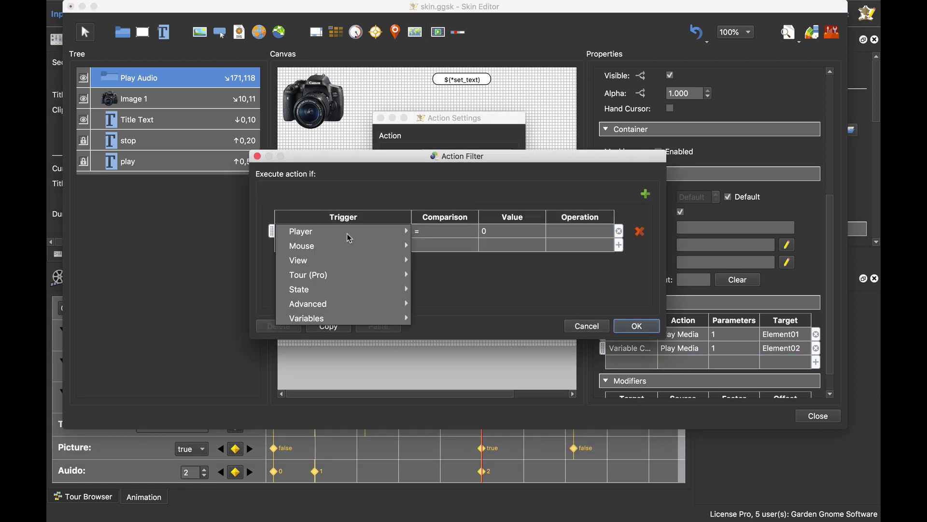
{"action": "mouse_move", "coordinate": [352, 318]}
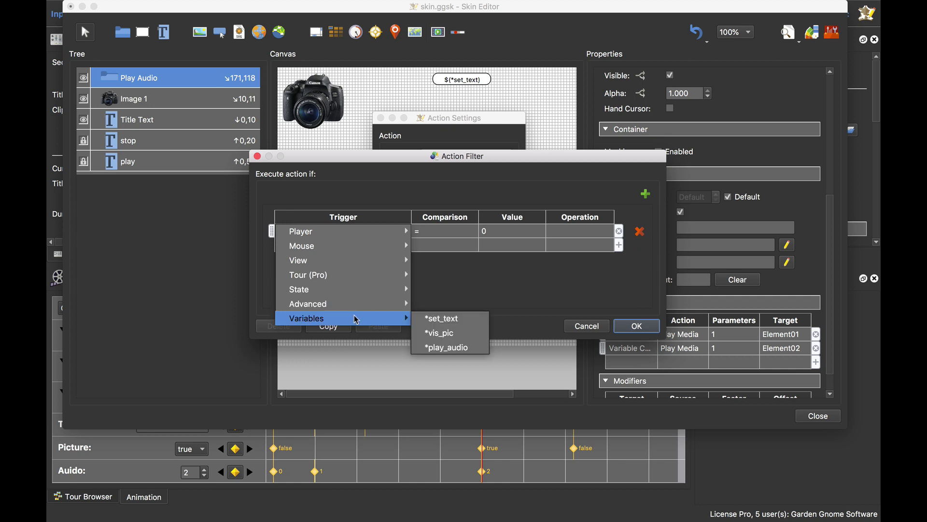
{"action": "left_click", "coordinate": [445, 347]}
{"action": "left_click", "coordinate": [503, 231]}
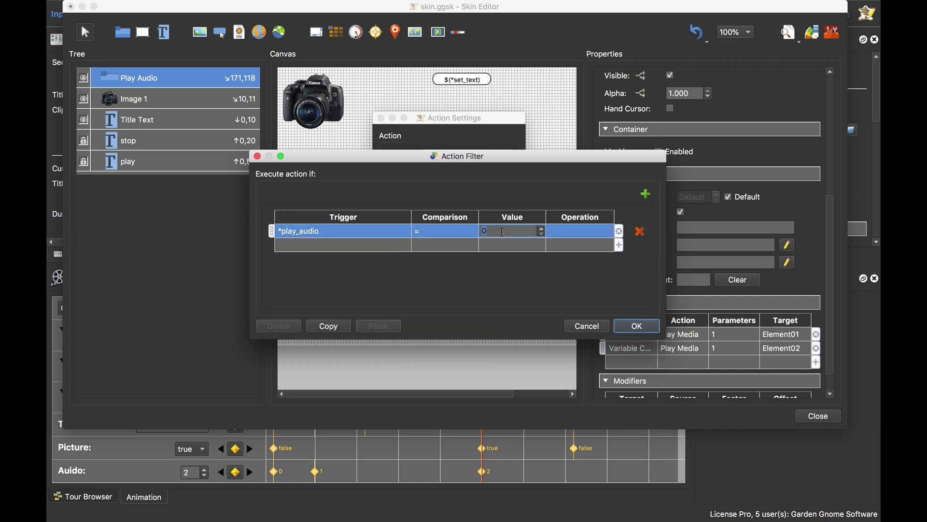
{"action": "left_click", "coordinate": [637, 327]}
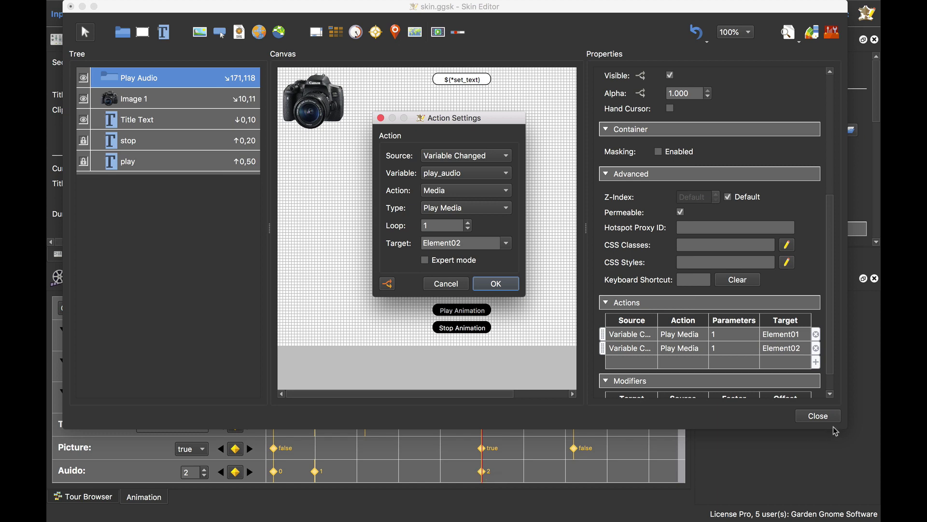
{"action": "left_click", "coordinate": [497, 285]}
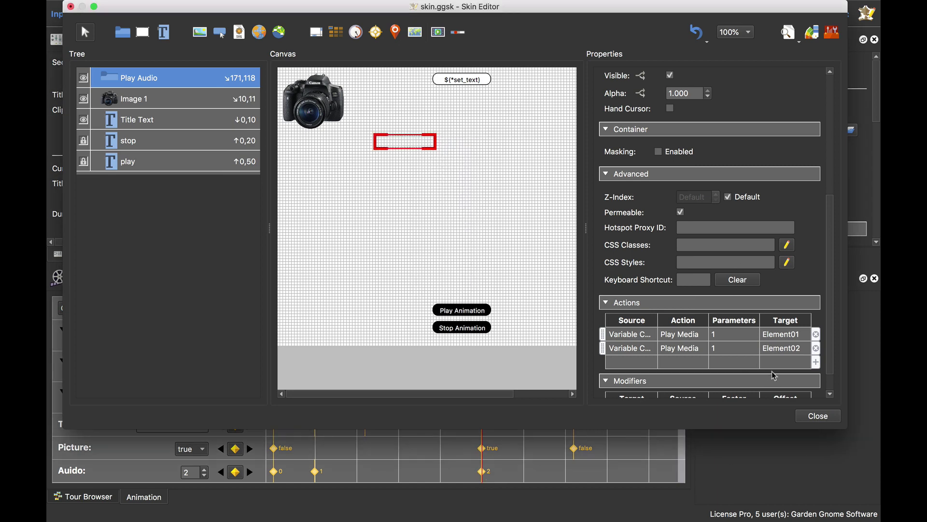
Close the skin editor and generate the HTML5 output for viewing in the browser.
{"action": "left_click", "coordinate": [820, 416]}
{"action": "left_click", "coordinate": [531, 227]}
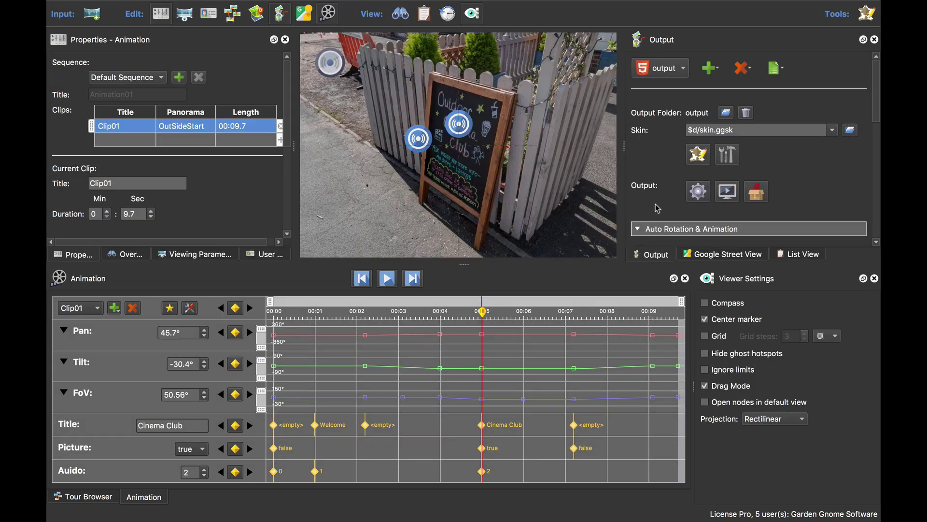
{"action": "left_click", "coordinate": [698, 191]}
{"action": "left_click", "coordinate": [552, 266]}
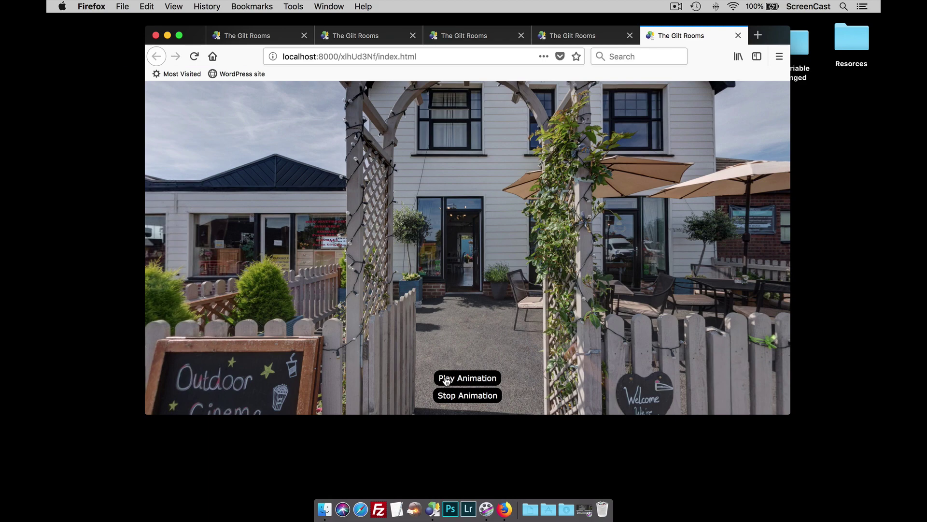
Play the animation twice in the browser preview to check the audio clips, and stop it.
{"action": "left_click", "coordinate": [476, 380]}
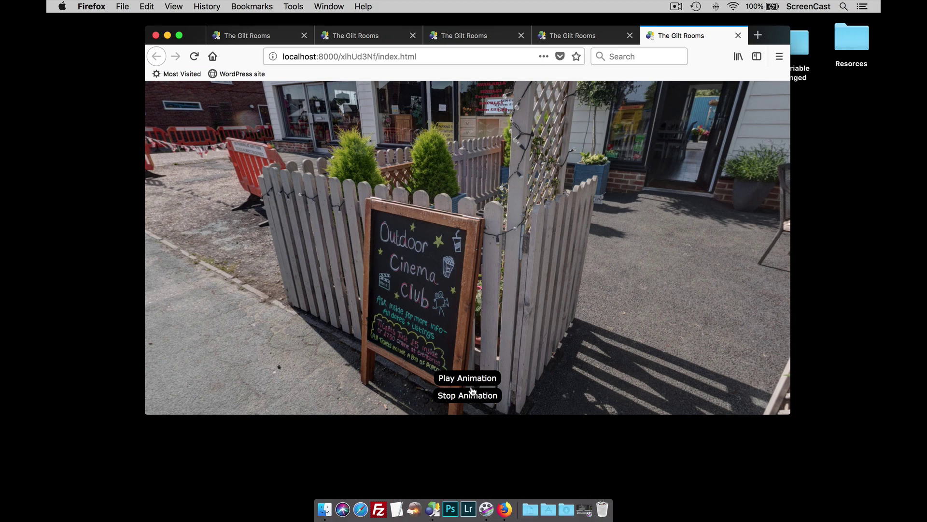
{"action": "left_click", "coordinate": [475, 380]}
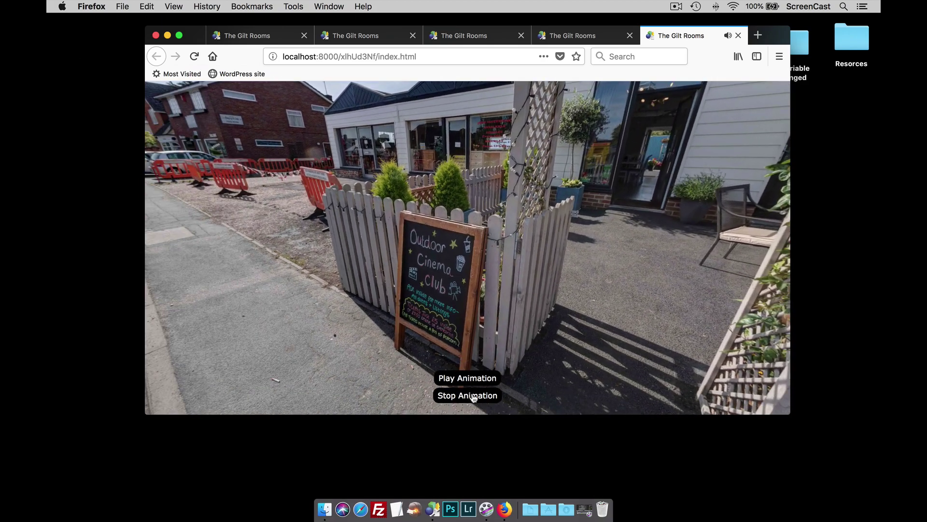
{"action": "left_click", "coordinate": [474, 397]}
Switch back to Pano2VR, reopen the skin in the skin editor and move the Play Audio container to about 104,150.
{"action": "left_click", "coordinate": [434, 487]}
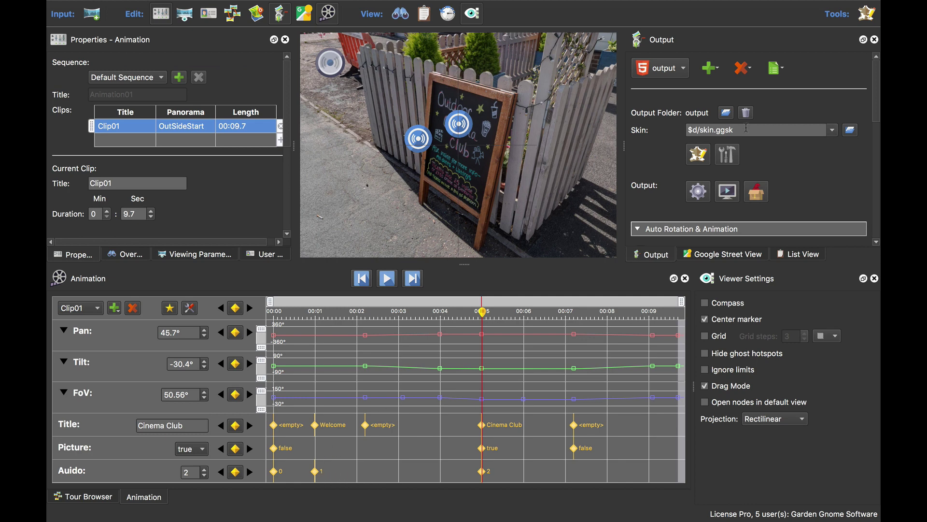
{"action": "left_click", "coordinate": [698, 155]}
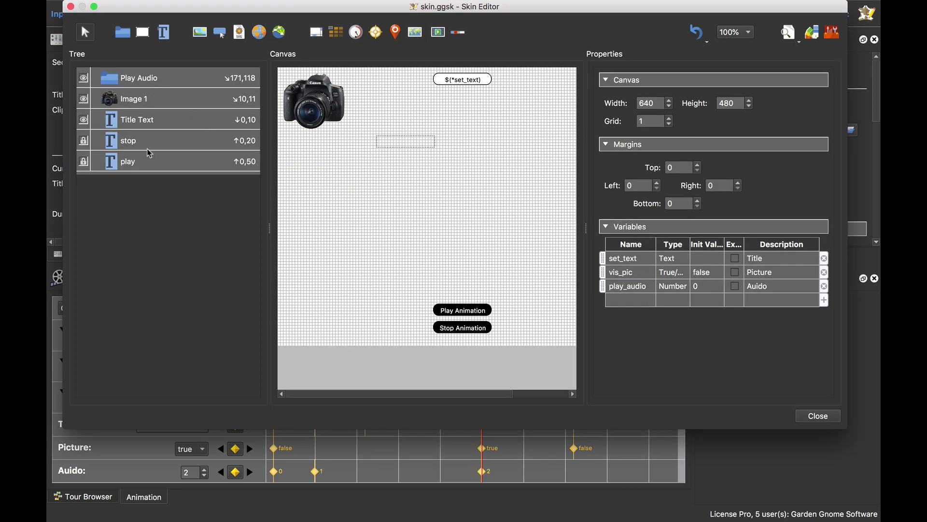
{"action": "left_click", "coordinate": [420, 145]}
{"action": "left_click_drag", "start_coordinate": [420, 145], "coordinate": [381, 163]}
{"action": "scroll", "coordinate": [767, 288], "scroll_direction": "down", "scroll_amount": 10}
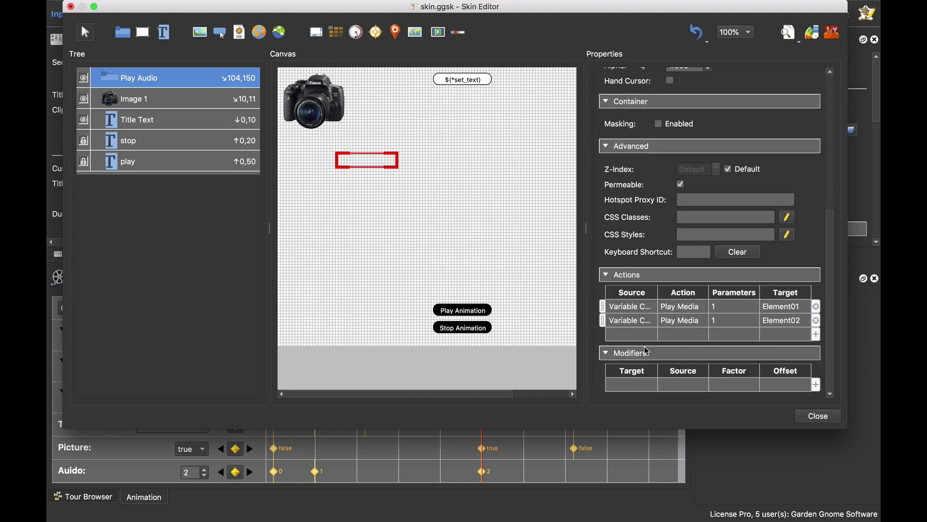
Add a third action to the Play Audio container with source Variable Changed, variable play_audio, action Auto Rotate and type Stop Auto Rotate.
{"action": "double_click", "coordinate": [633, 334]}
{"action": "left_click", "coordinate": [468, 207]}
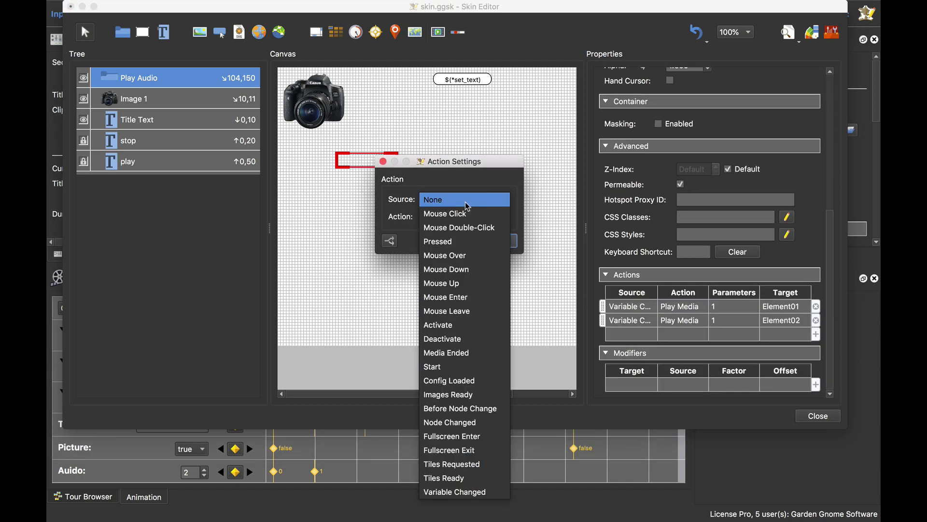
{"action": "left_click", "coordinate": [485, 489]}
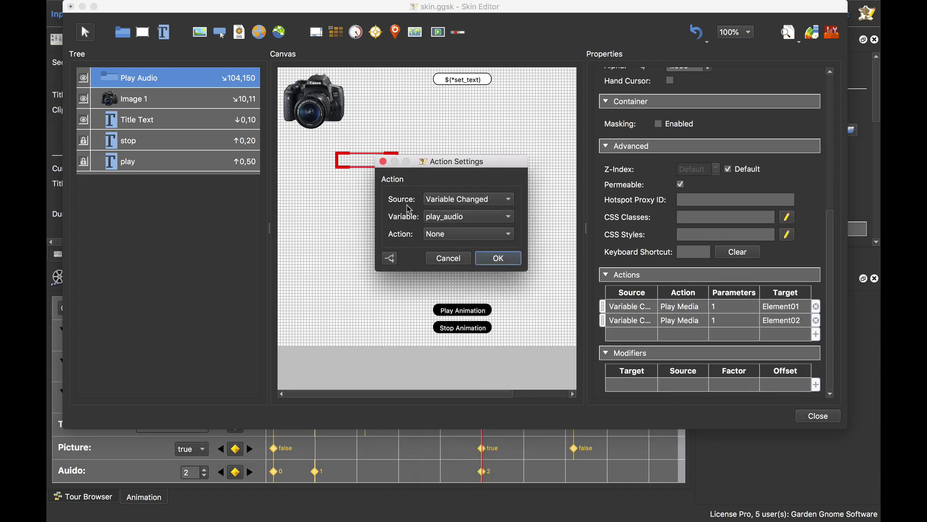
{"action": "left_click", "coordinate": [452, 236]}
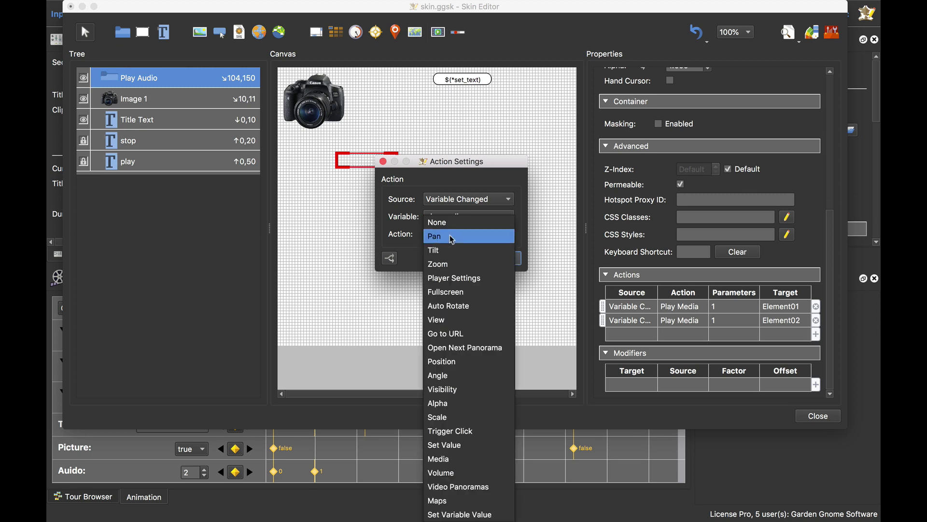
{"action": "left_click", "coordinate": [471, 306]}
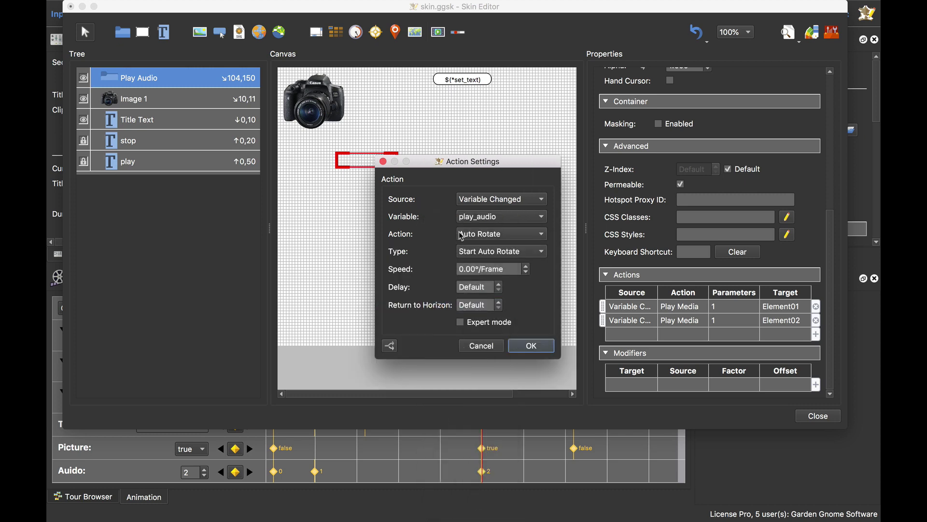
{"action": "left_click", "coordinate": [495, 256]}
{"action": "left_click", "coordinate": [498, 268]}
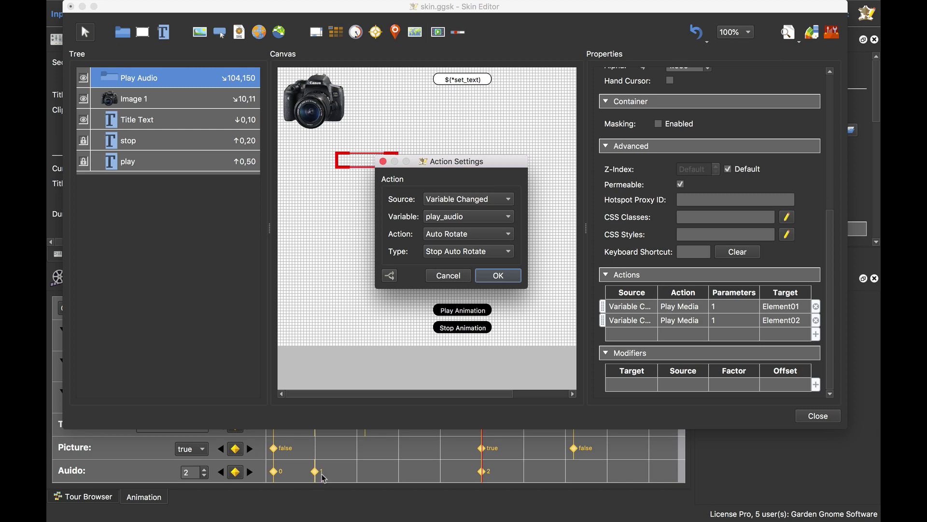
Add a filter to the Stop Auto Rotate action with trigger *play_audio, comparison = and value 0, and confirm the action.
{"action": "left_click", "coordinate": [389, 277]}
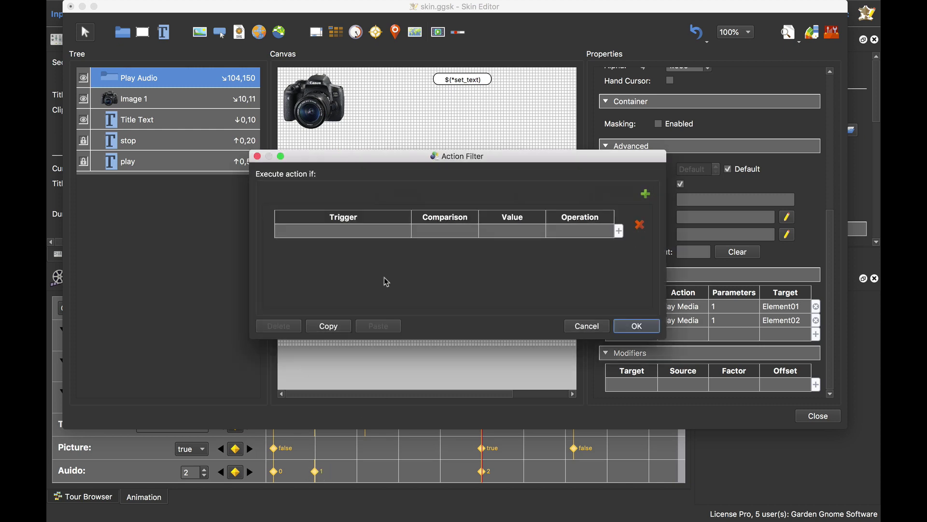
{"action": "left_click", "coordinate": [346, 233]}
{"action": "left_click", "coordinate": [347, 233]}
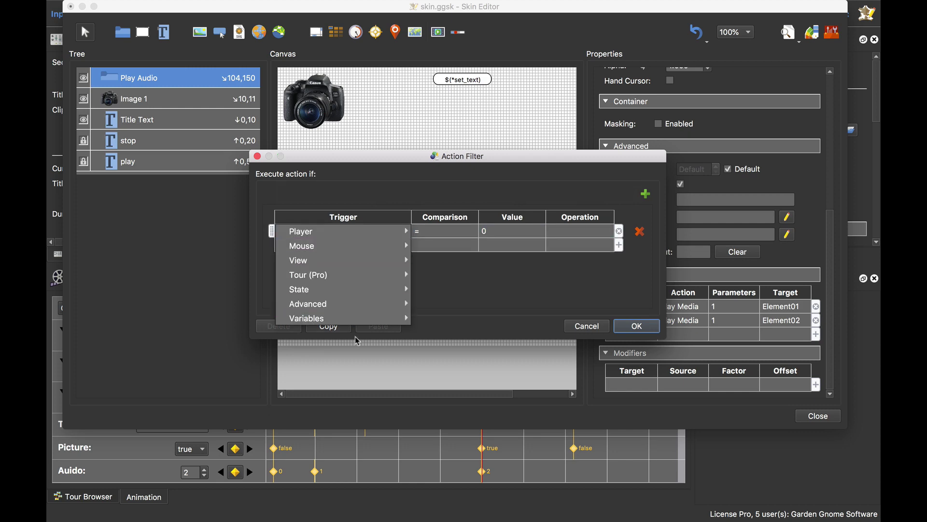
{"action": "mouse_move", "coordinate": [386, 318]}
{"action": "left_click", "coordinate": [442, 348]}
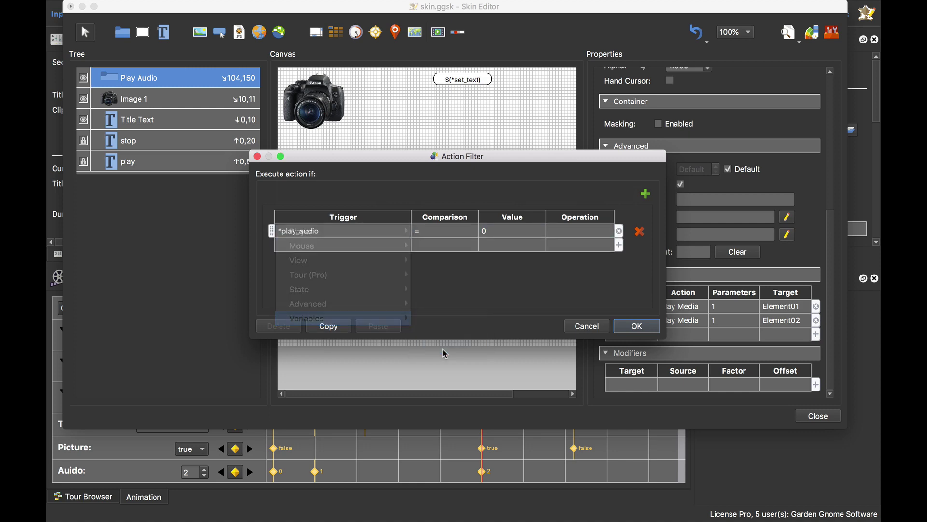
{"action": "left_click", "coordinate": [637, 325]}
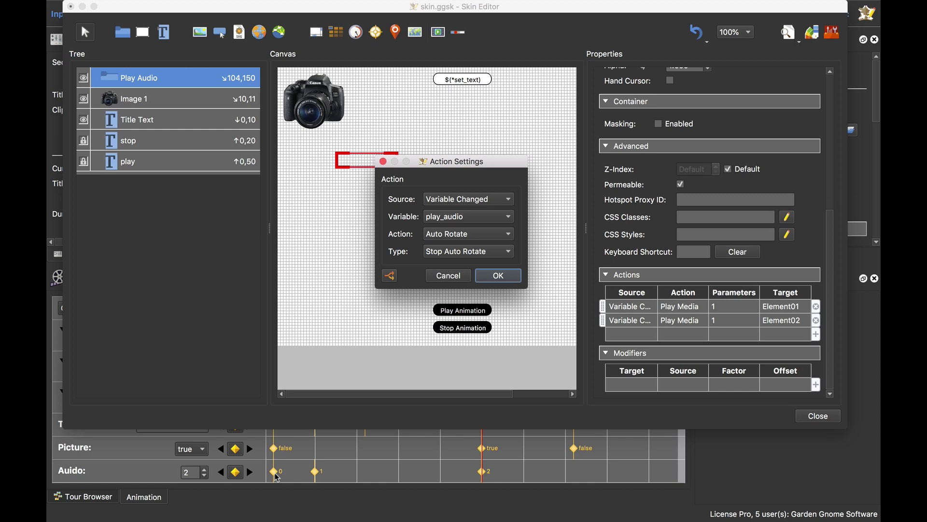
{"action": "left_click", "coordinate": [499, 276]}
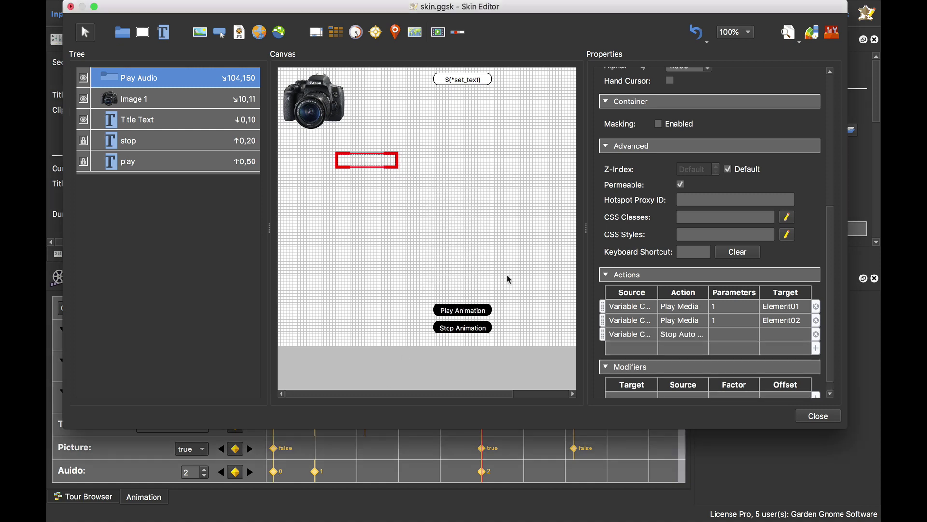
Close the skin editor, regenerate the HTML5 output and play the animation in the browser preview.
{"action": "left_click", "coordinate": [834, 419]}
{"action": "left_click", "coordinate": [537, 225]}
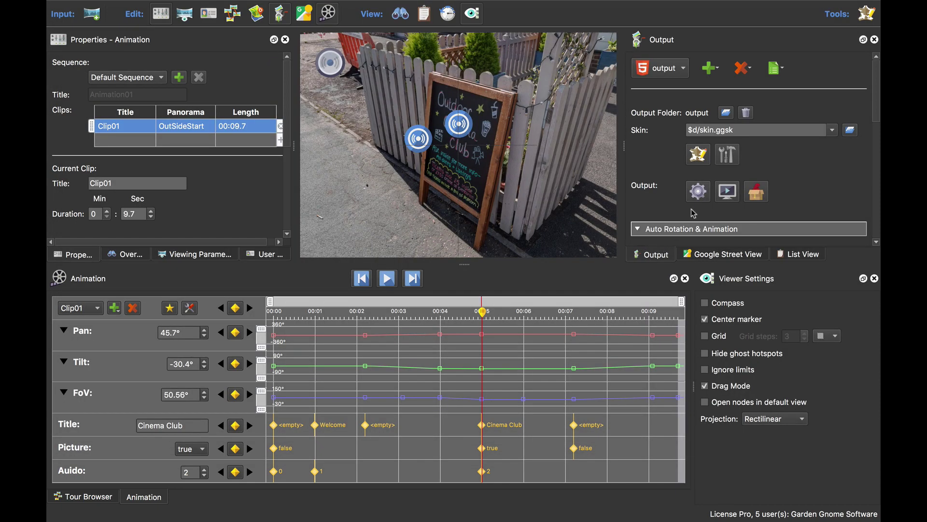
{"action": "left_click", "coordinate": [698, 192]}
{"action": "left_click", "coordinate": [553, 263]}
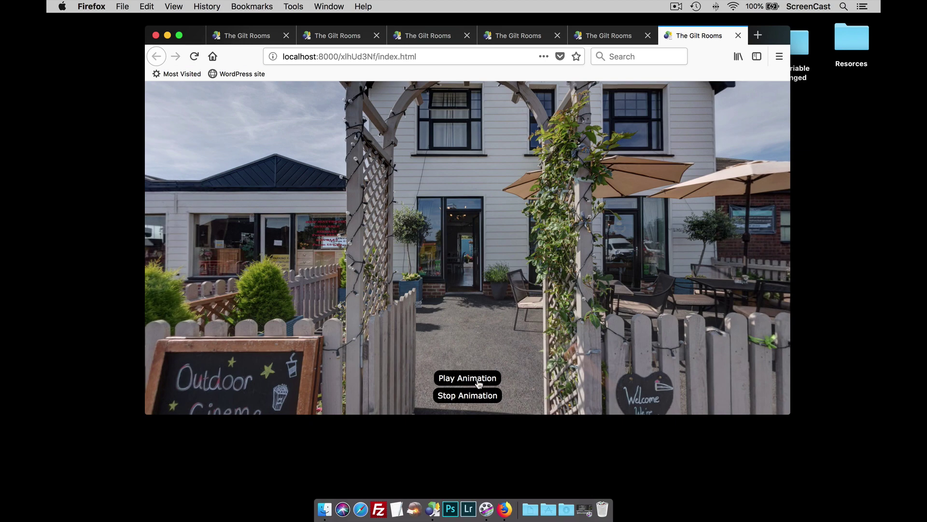
{"action": "left_click", "coordinate": [479, 383]}
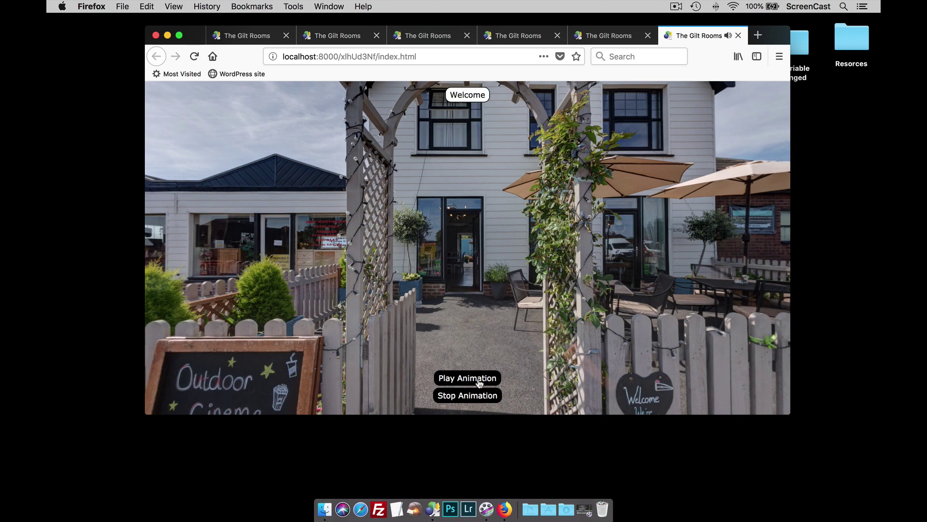